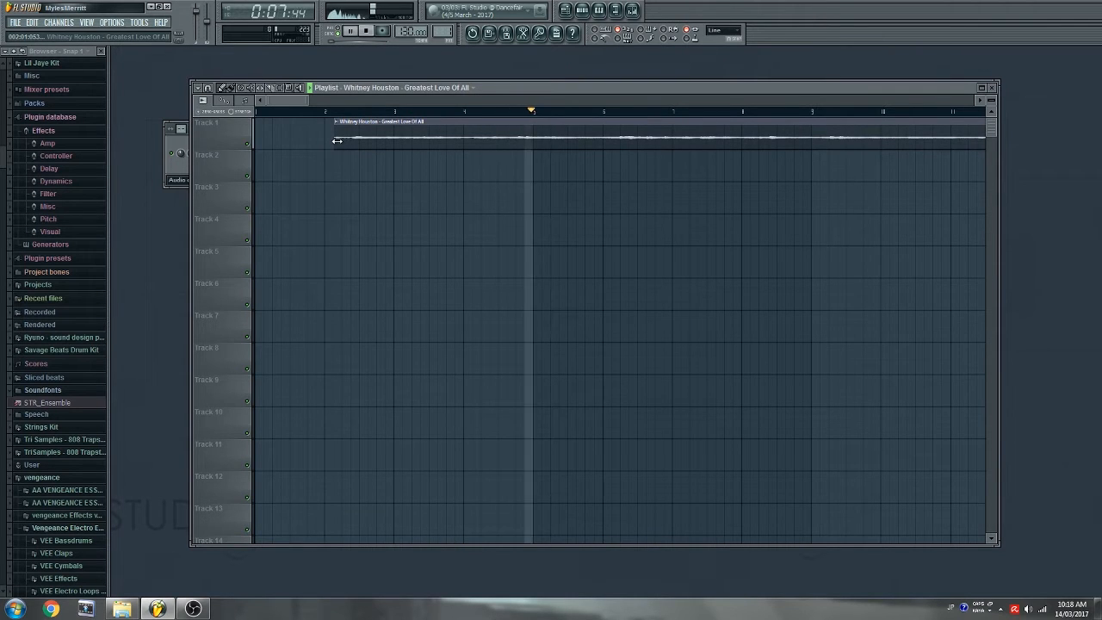
- Audition the 'Greatest Love Of All' clip and trim its start later in two passes
{"action": "left_click", "coordinate": [384, 112]}
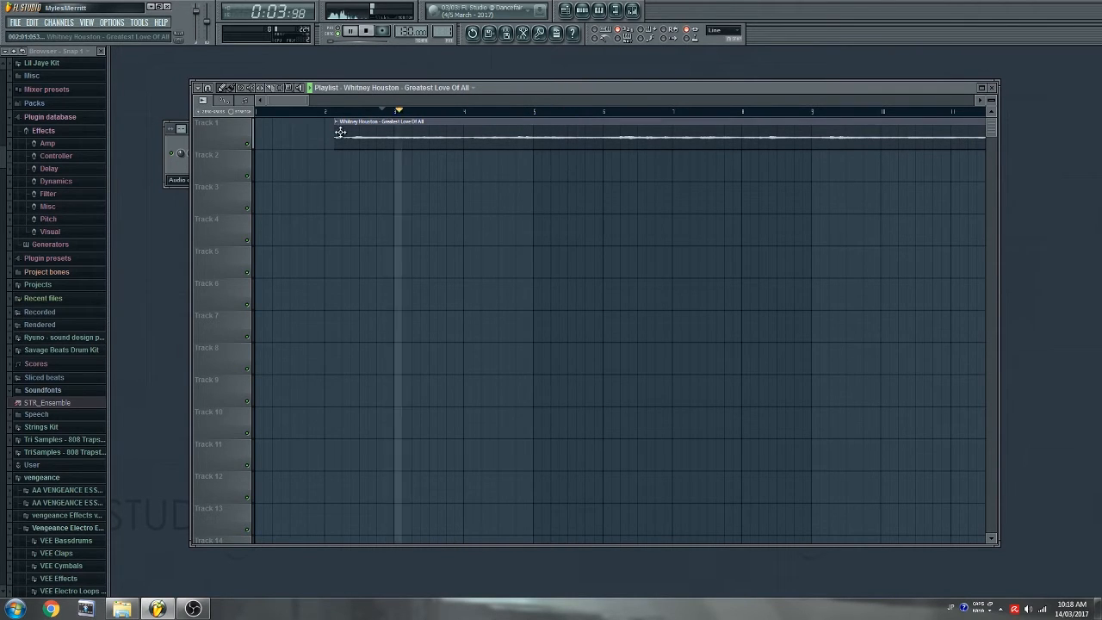
{"action": "left_click_drag", "start_coordinate": [334, 134], "coordinate": [413, 138]}
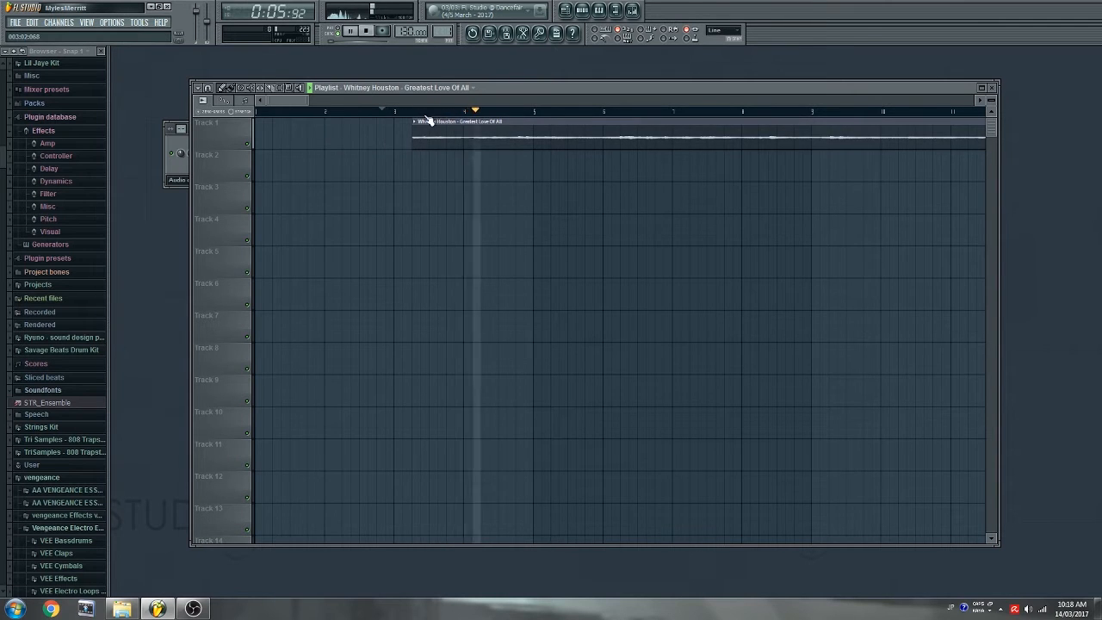
{"action": "scroll", "coordinate": [431, 114], "scroll_direction": "up", "scroll_amount": 4}
{"action": "left_click_drag", "start_coordinate": [992, 101], "coordinate": [992, 67]}
{"action": "left_click", "coordinate": [407, 112]}
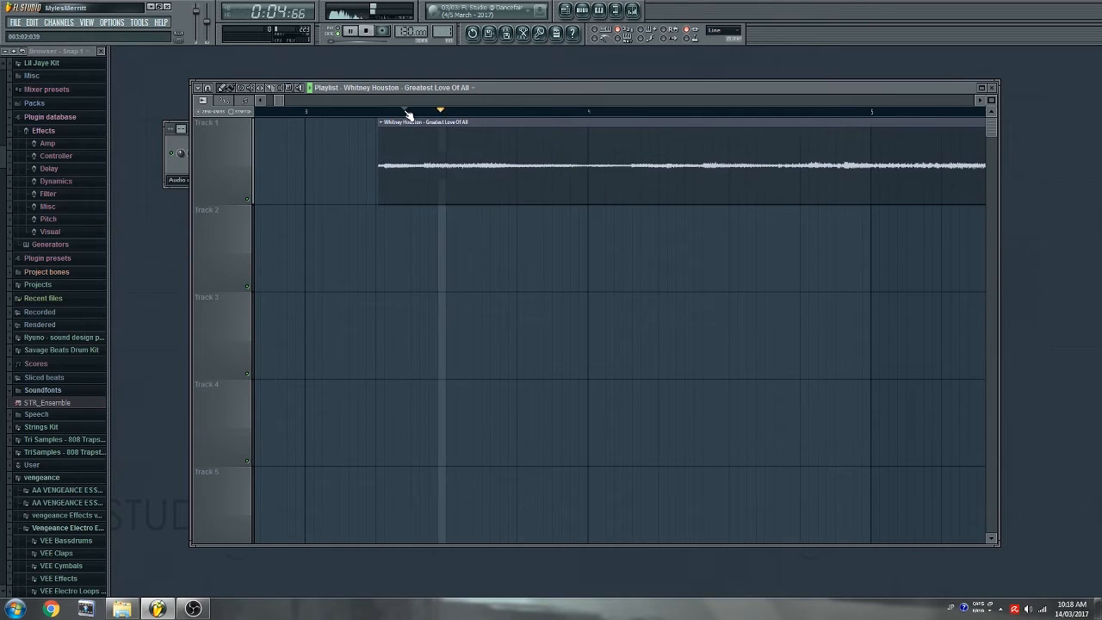
{"action": "left_click_drag", "start_coordinate": [377, 163], "coordinate": [421, 183]}
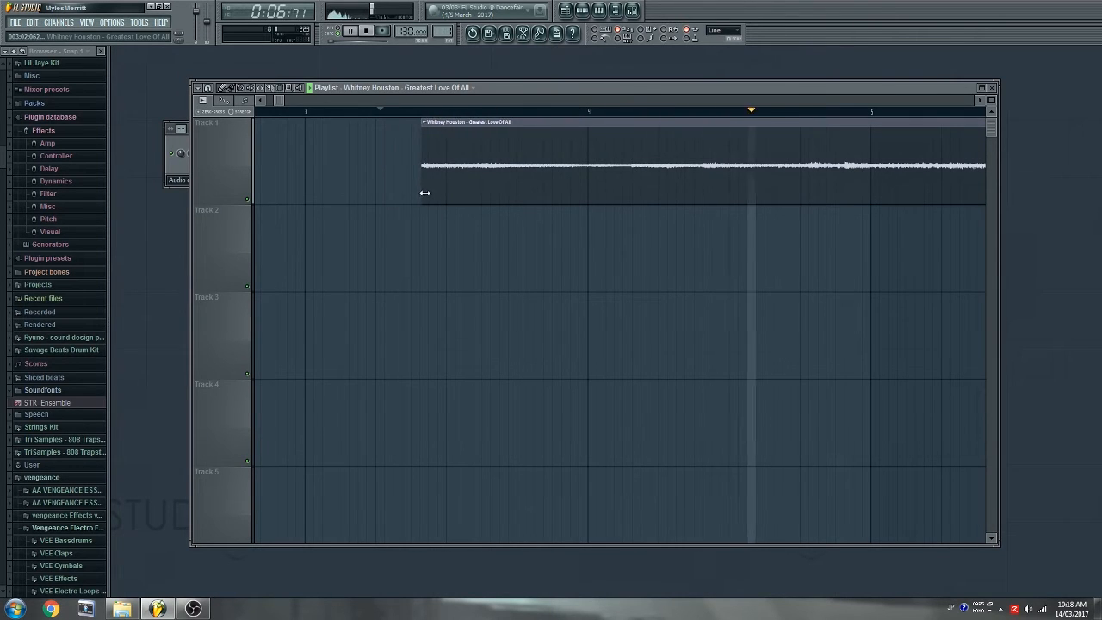
{"action": "left_click", "coordinate": [416, 113]}
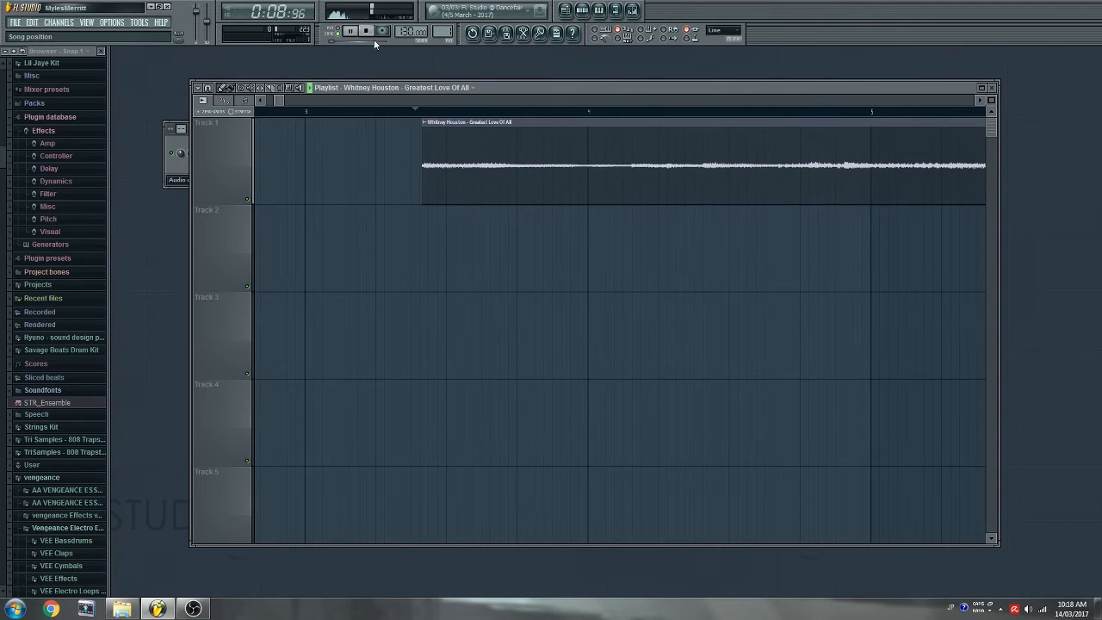
- Stop playback and zoom the Playlist in on the clip's start to audition it
{"action": "left_click", "coordinate": [982, 100]}
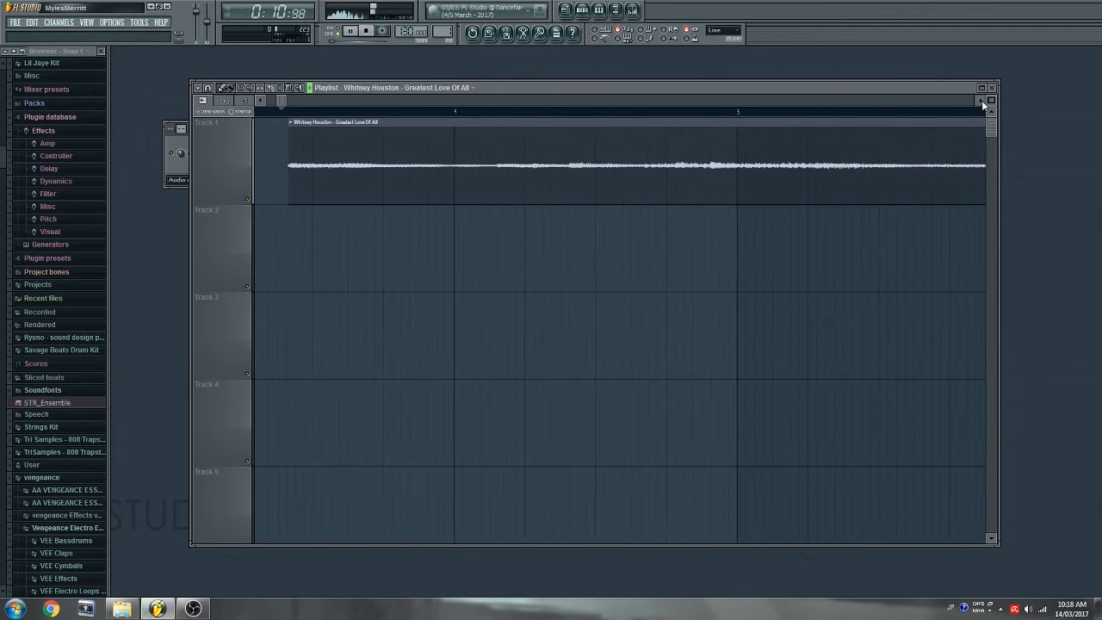
{"action": "key", "text": "space"}
{"action": "key", "text": "space"}
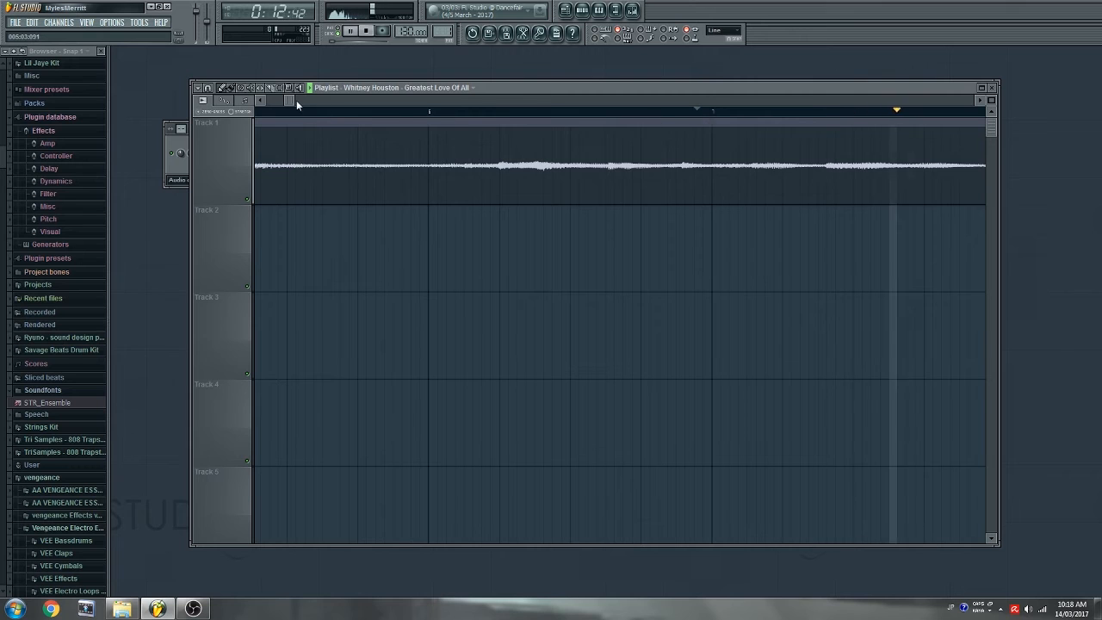
{"action": "scroll", "coordinate": [815, 115], "scroll_direction": "up", "scroll_amount": 2}
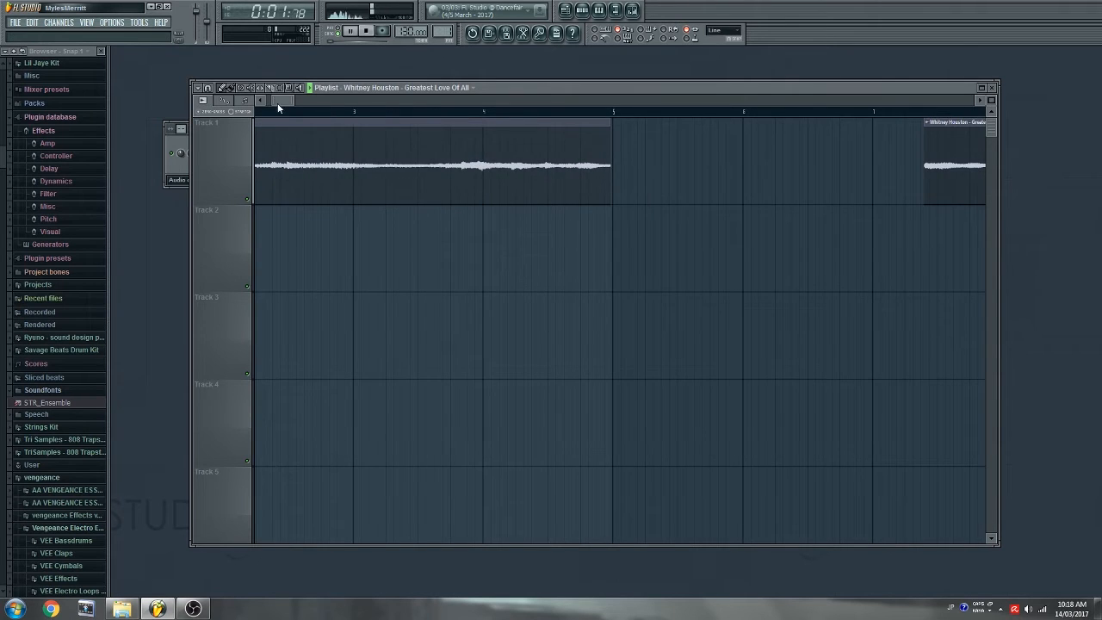
{"action": "left_click_drag", "start_coordinate": [277, 103], "coordinate": [205, 106]}
{"action": "scroll", "coordinate": [266, 115], "scroll_direction": "up", "scroll_amount": 5}
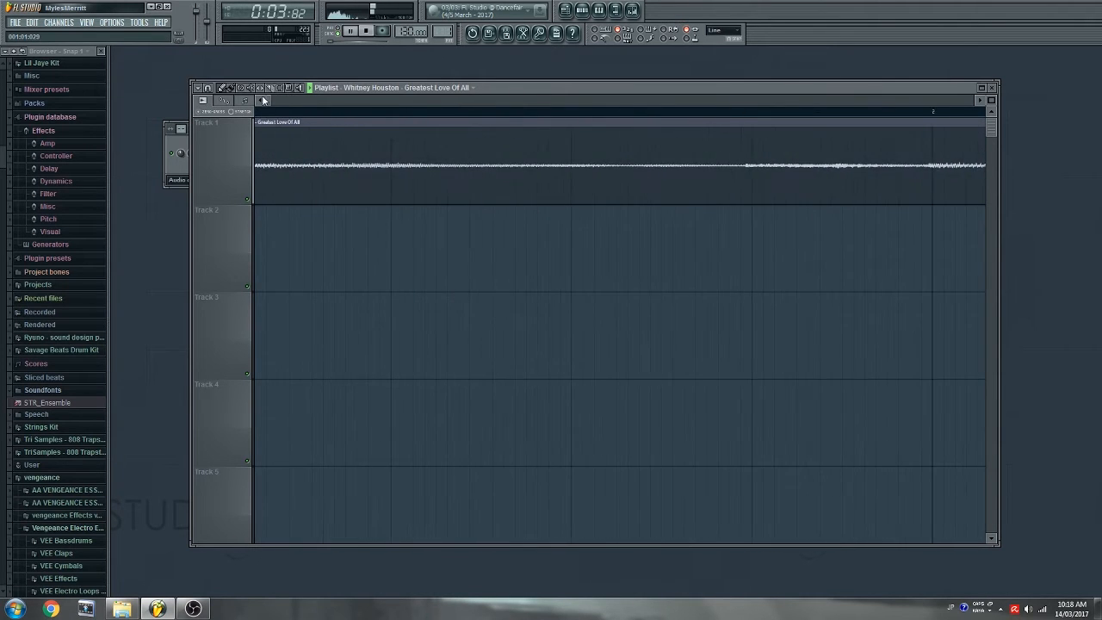
{"action": "left_click", "coordinate": [262, 100]}
{"action": "key", "text": "space"}
- Nudge the clip's start a tiny bit later, replay the chop, then stop playback
{"action": "key", "text": "space"}
{"action": "key", "text": "space"}
{"action": "key", "text": "space"}
{"action": "left_click_drag", "start_coordinate": [259, 142], "coordinate": [269, 148]}
{"action": "key", "text": "space"}
{"action": "key", "text": "space"}
{"action": "scroll", "coordinate": [289, 112], "scroll_direction": "down", "scroll_amount": 4}
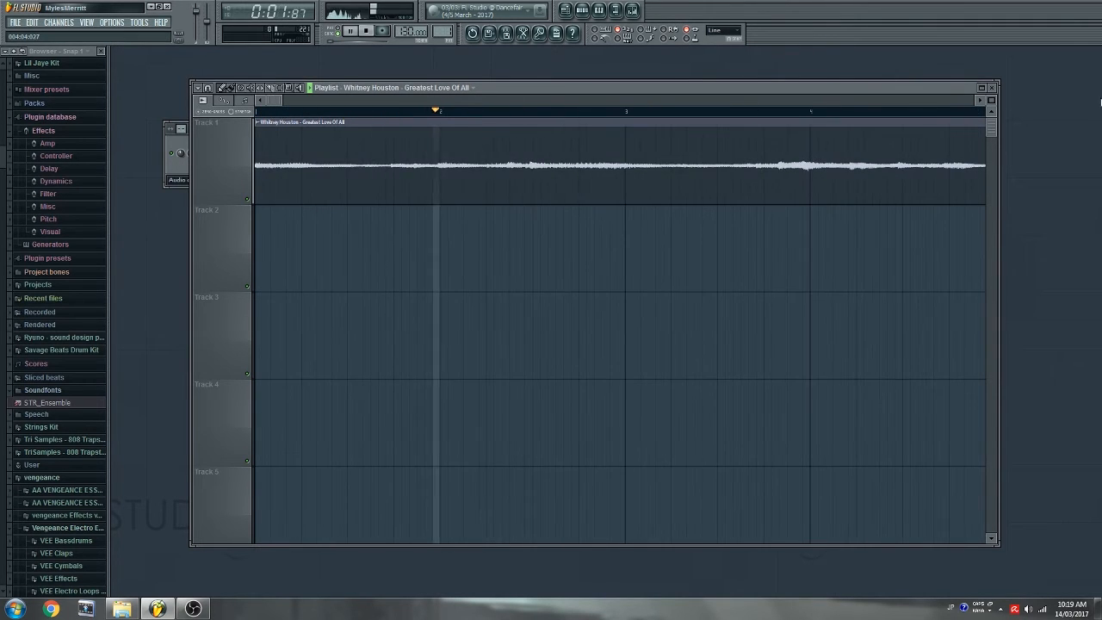
{"action": "left_click", "coordinate": [981, 101]}
{"action": "scroll", "coordinate": [825, 115], "scroll_direction": "up", "scroll_amount": 2}
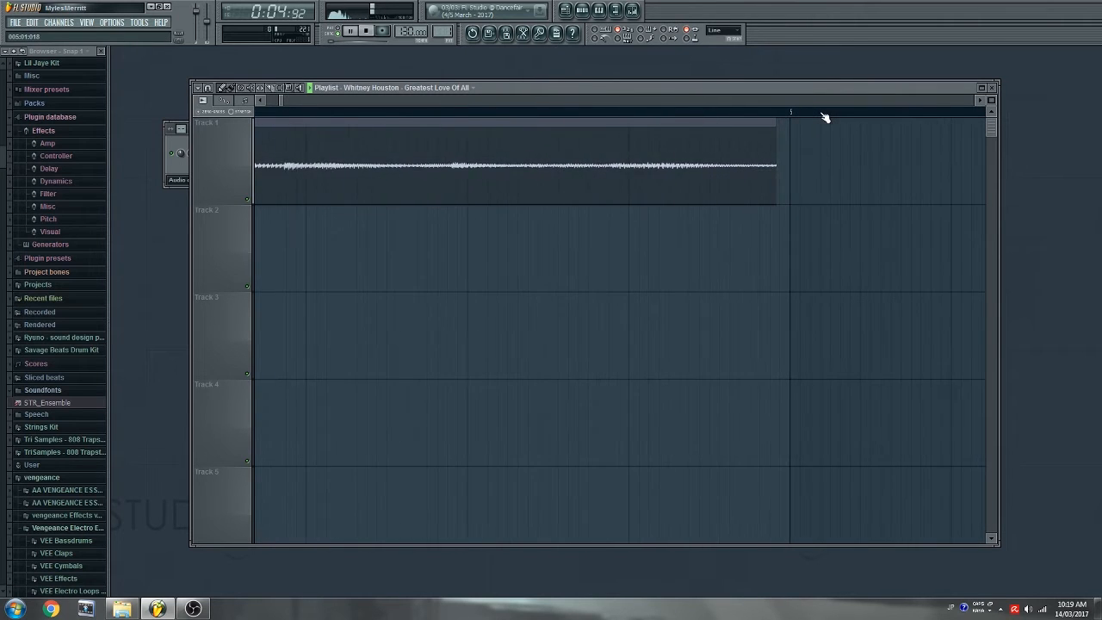
{"action": "key", "text": "space"}
- Extend the chop's end slightly and paint three copies along Track 1
{"action": "left_click_drag", "start_coordinate": [752, 162], "coordinate": [772, 169]}
{"action": "scroll", "coordinate": [773, 170], "scroll_direction": "down", "scroll_amount": 5}
{"action": "left_click_drag", "start_coordinate": [414, 177], "coordinate": [676, 185]}
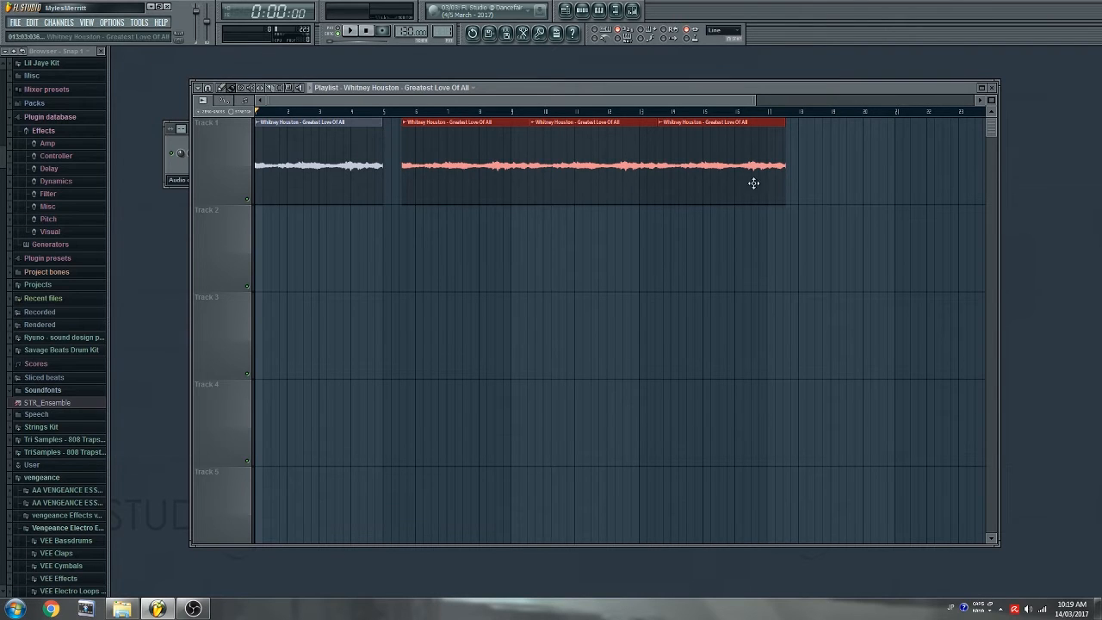
- Delete the original clip, move the three copies to bar 1, and play the loop
{"action": "right_click", "coordinate": [298, 150]}
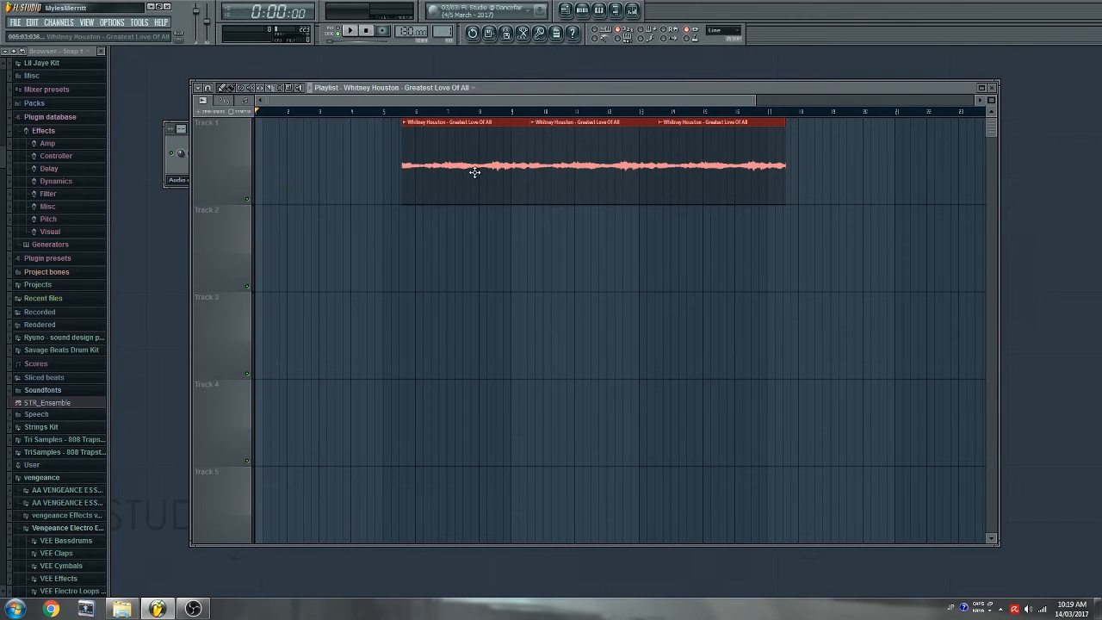
{"action": "left_click_drag", "start_coordinate": [475, 172], "coordinate": [323, 175]}
{"action": "key", "text": "space"}
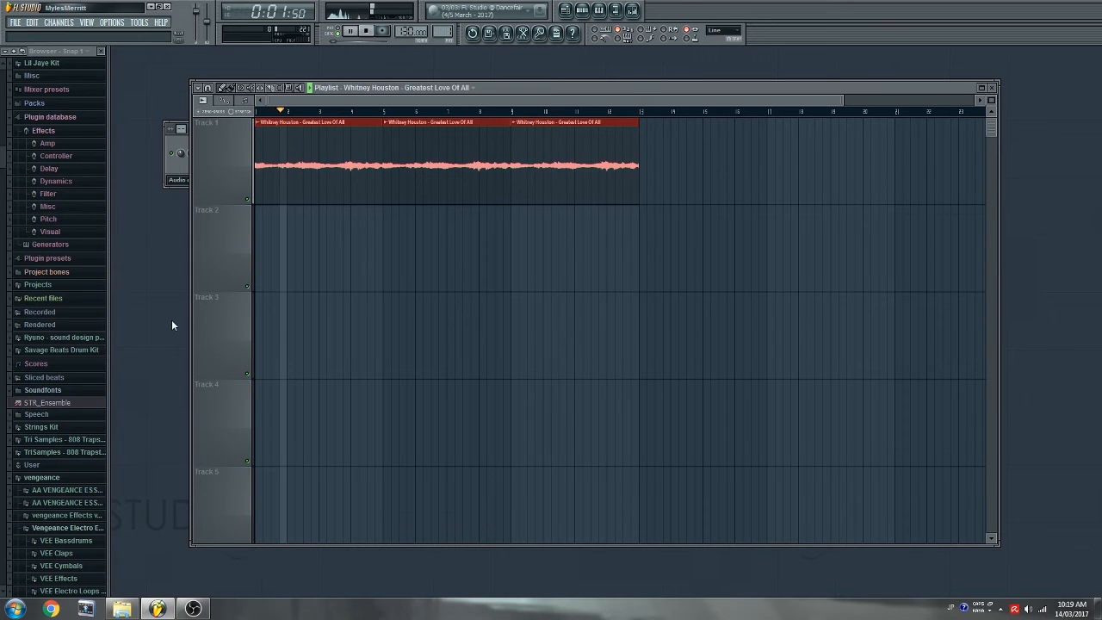
{"action": "left_click", "coordinate": [458, 302], "text": "ctrl"}
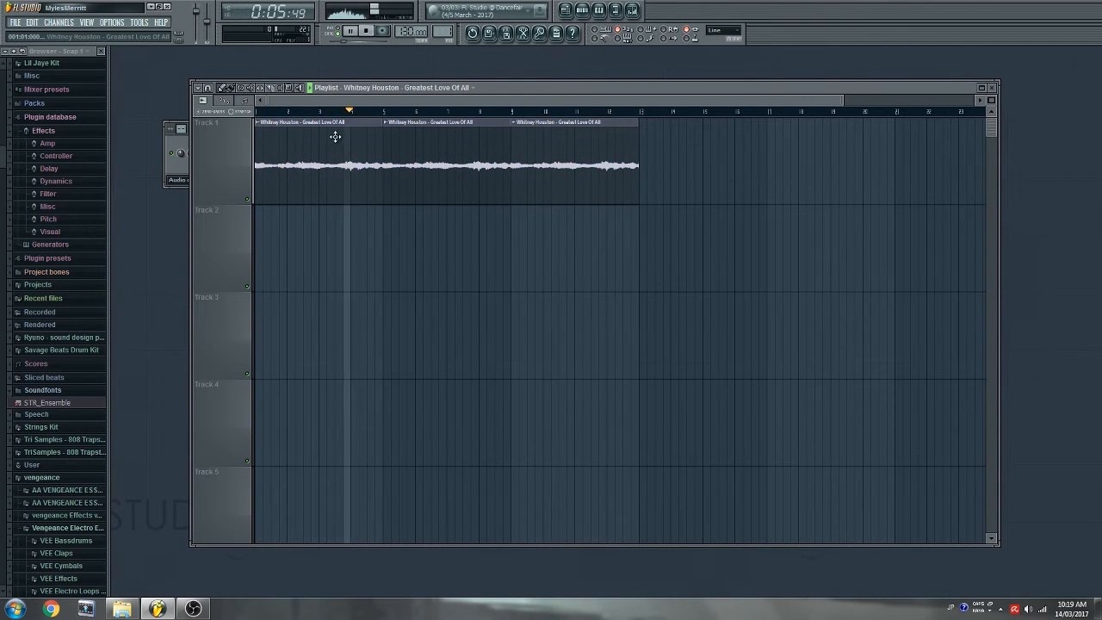
{"action": "scroll", "coordinate": [362, 110], "scroll_direction": "up", "scroll_amount": 5}
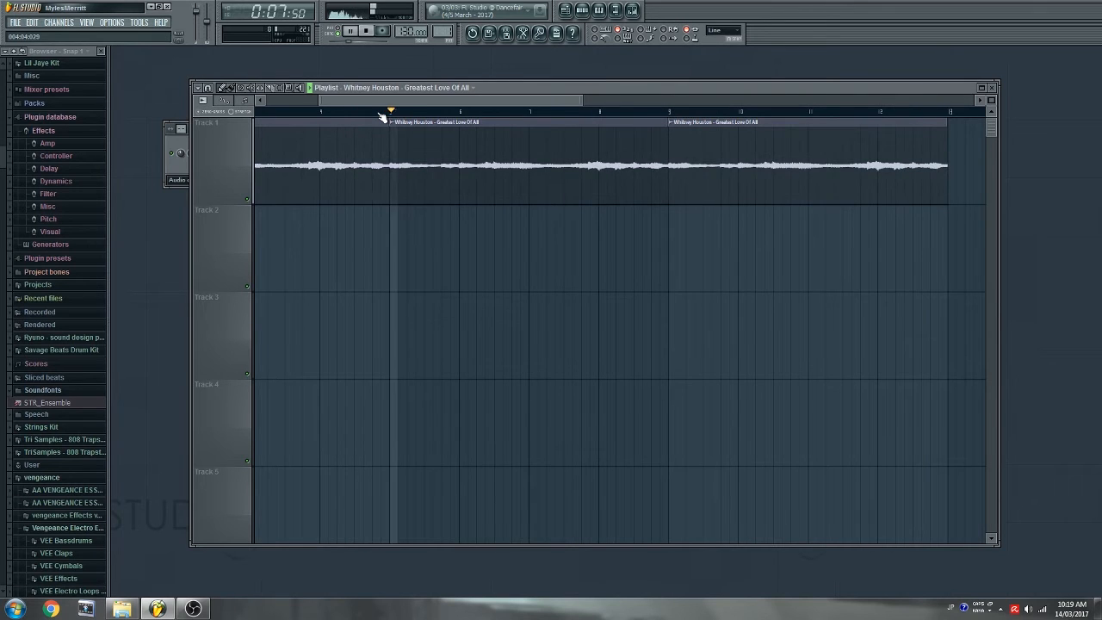
{"action": "scroll", "coordinate": [382, 117], "scroll_direction": "down", "scroll_amount": 4}
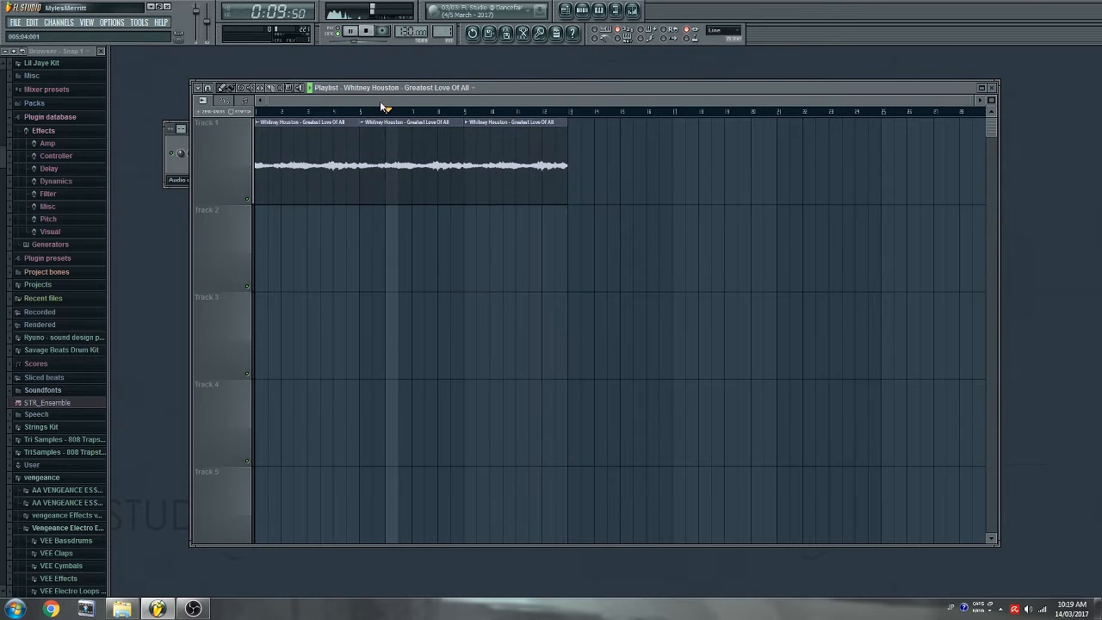
{"action": "left_click", "coordinate": [180, 169]}
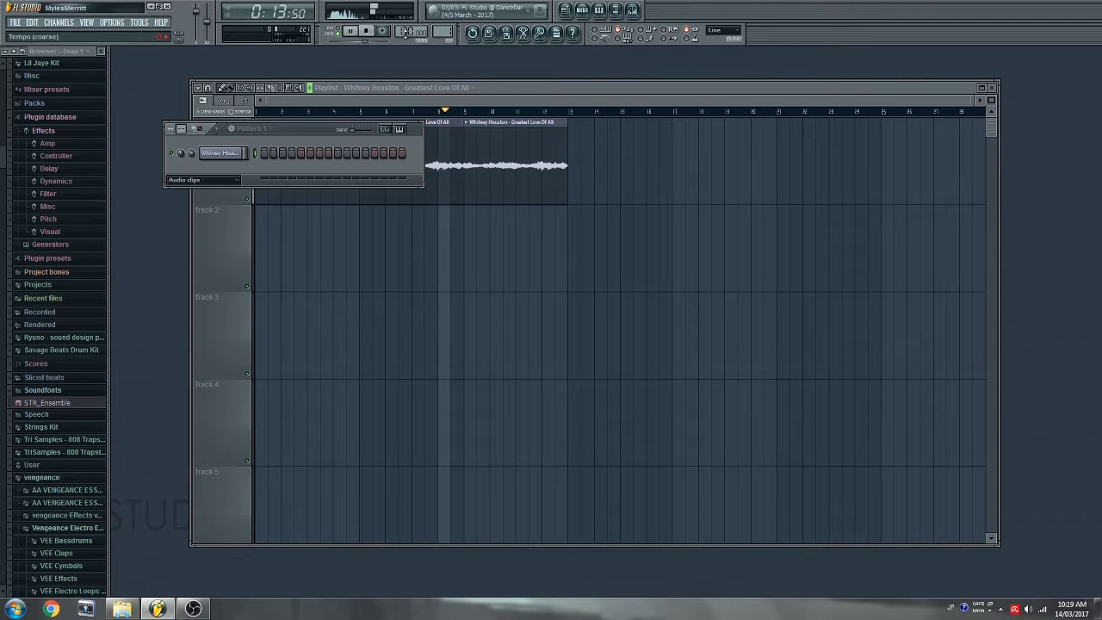
- Set the tempo to 140 BPM and add Waka KICK Edited (4) as a channel, auditioning it
{"action": "left_click_drag", "start_coordinate": [410, 32], "coordinate": [410, 24]}
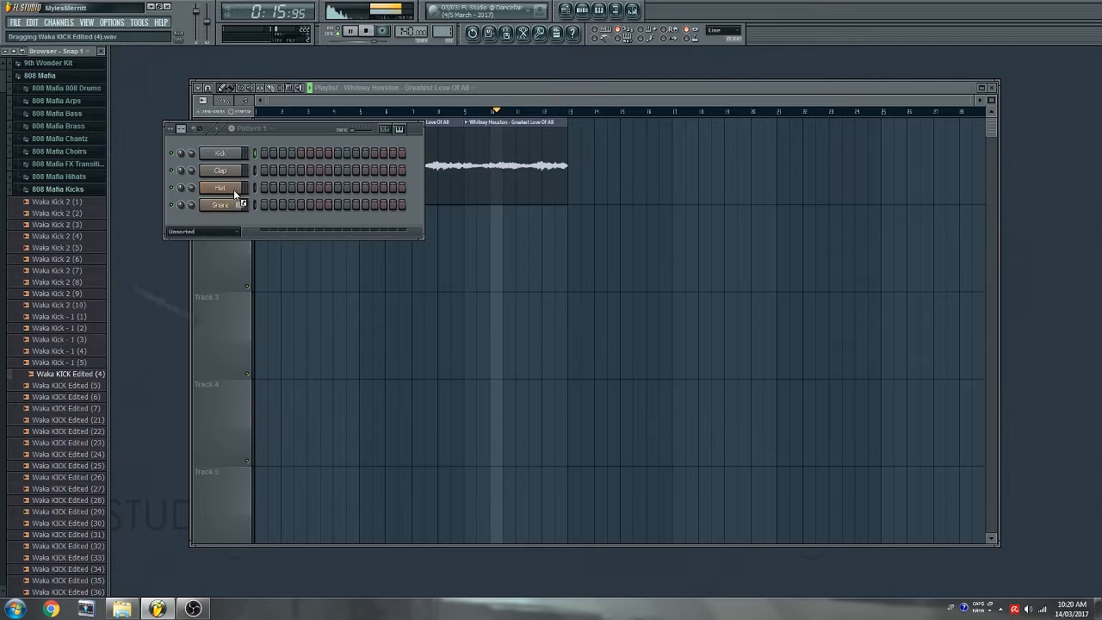
{"action": "left_click_drag", "start_coordinate": [67, 373], "coordinate": [229, 143]}
{"action": "right_click", "coordinate": [245, 155]}
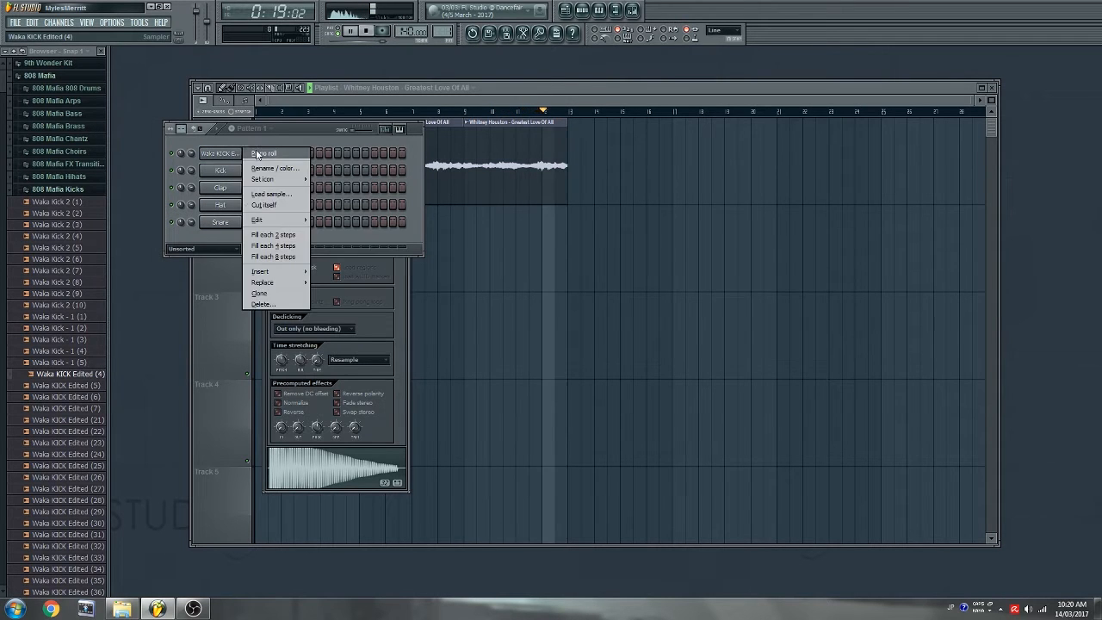
{"action": "left_click", "coordinate": [263, 160]}
{"action": "left_click", "coordinate": [561, 231]}
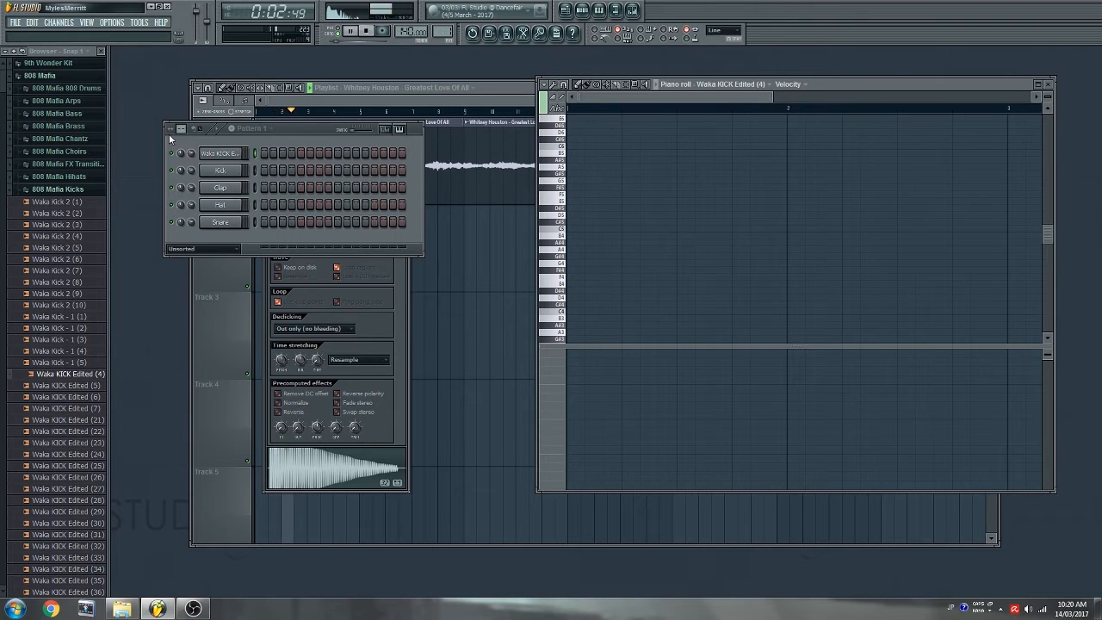
- Replace the kick channel with DirectWave and load Waka KICK Edited (4) into it
{"action": "right_click", "coordinate": [243, 153]}
{"action": "left_click", "coordinate": [278, 284]}
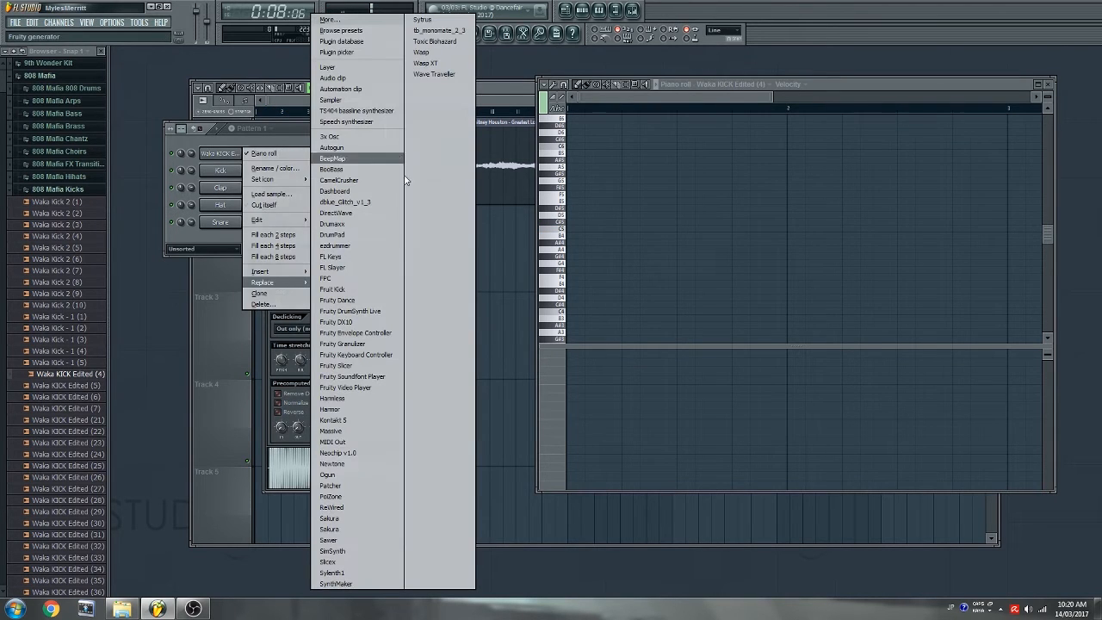
{"action": "left_click", "coordinate": [364, 213]}
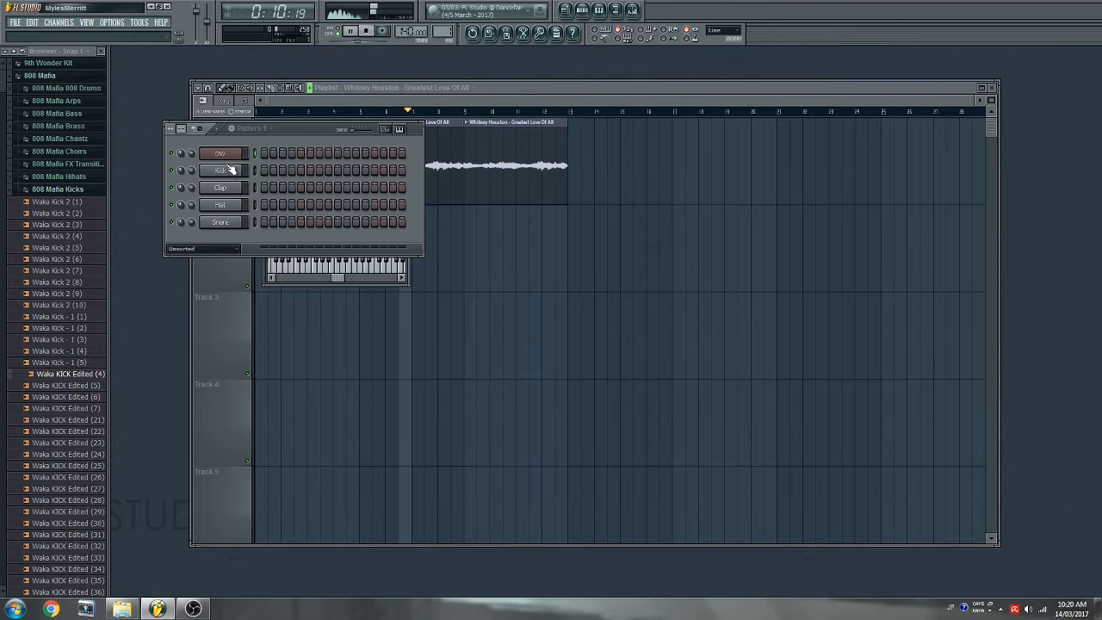
{"action": "left_click", "coordinate": [134, 366]}
{"action": "left_click_drag", "start_coordinate": [89, 376], "coordinate": [154, 355]}
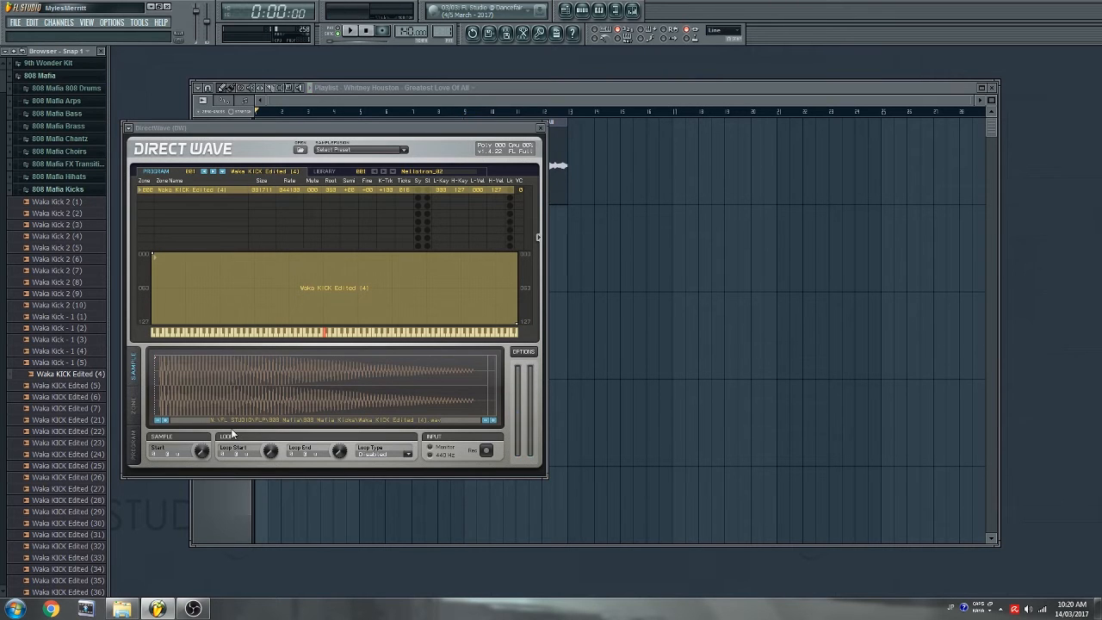
- Set DirectWave's loop type to Bounce and lengthen the pattern to 64 steps
{"action": "left_click", "coordinate": [407, 455]}
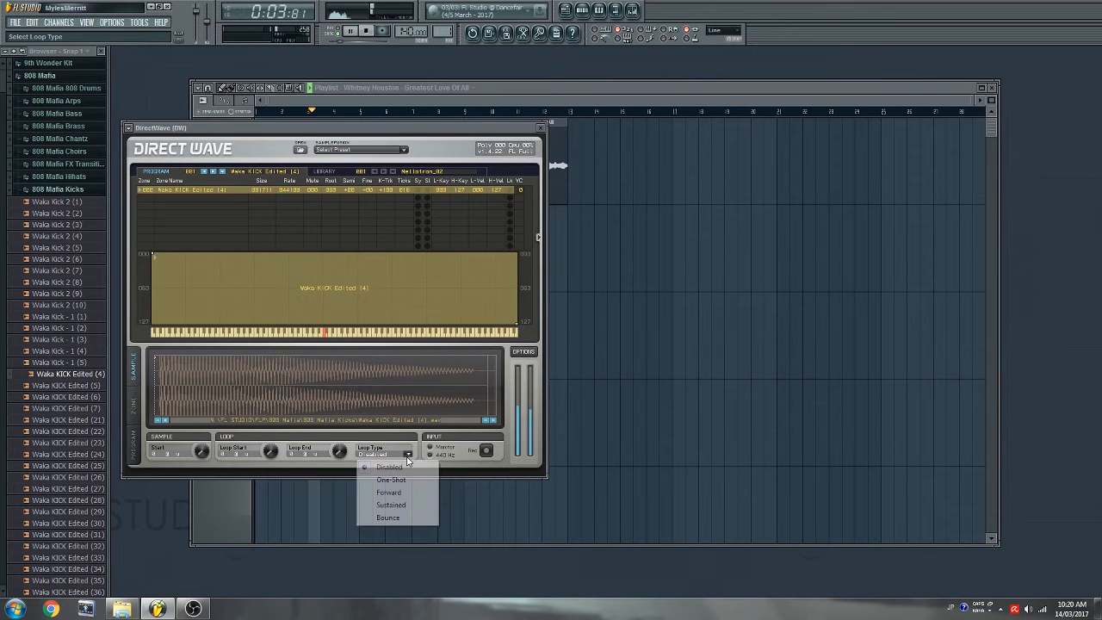
{"action": "left_click", "coordinate": [387, 516]}
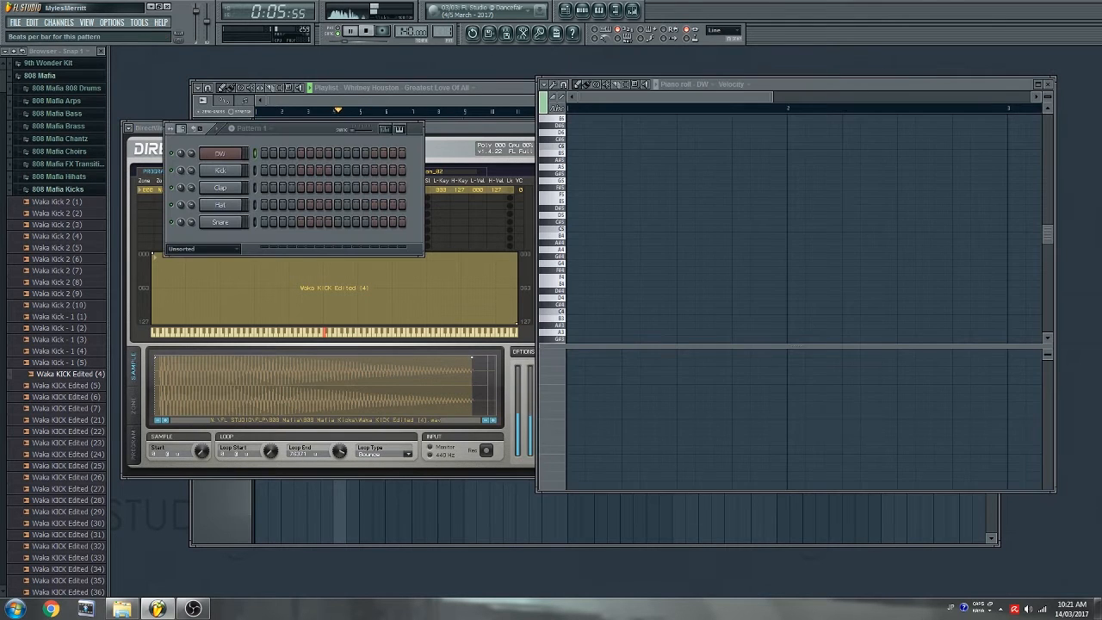
{"action": "left_click_drag", "start_coordinate": [182, 129], "coordinate": [182, 95]}
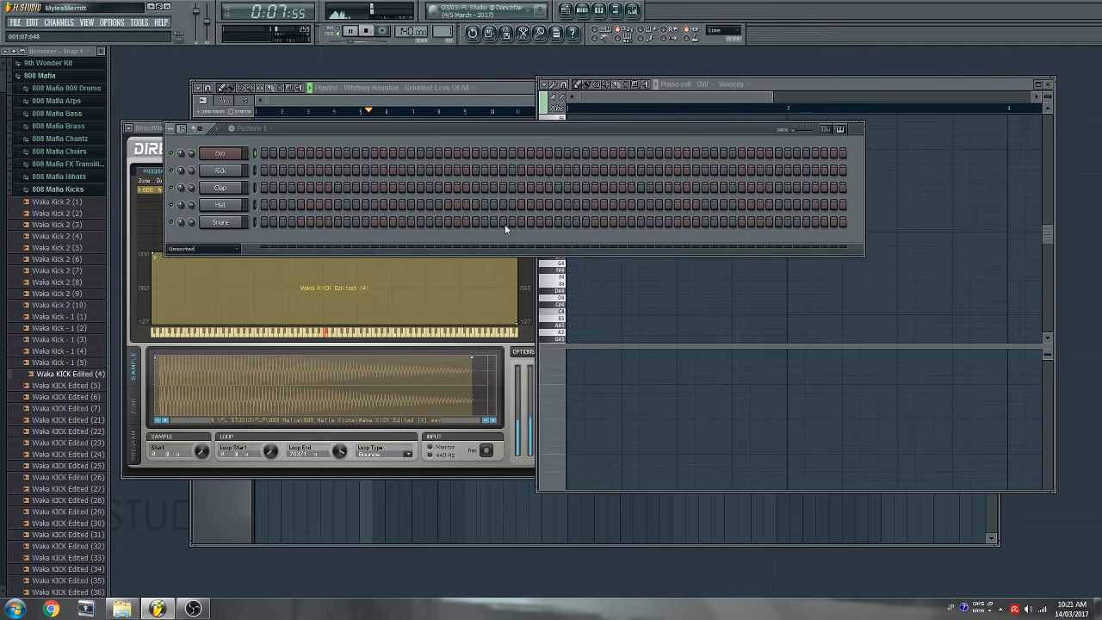
- Preview DW pitches in the piano roll and place a B4 note at the pattern start
{"action": "left_click", "coordinate": [690, 102]}
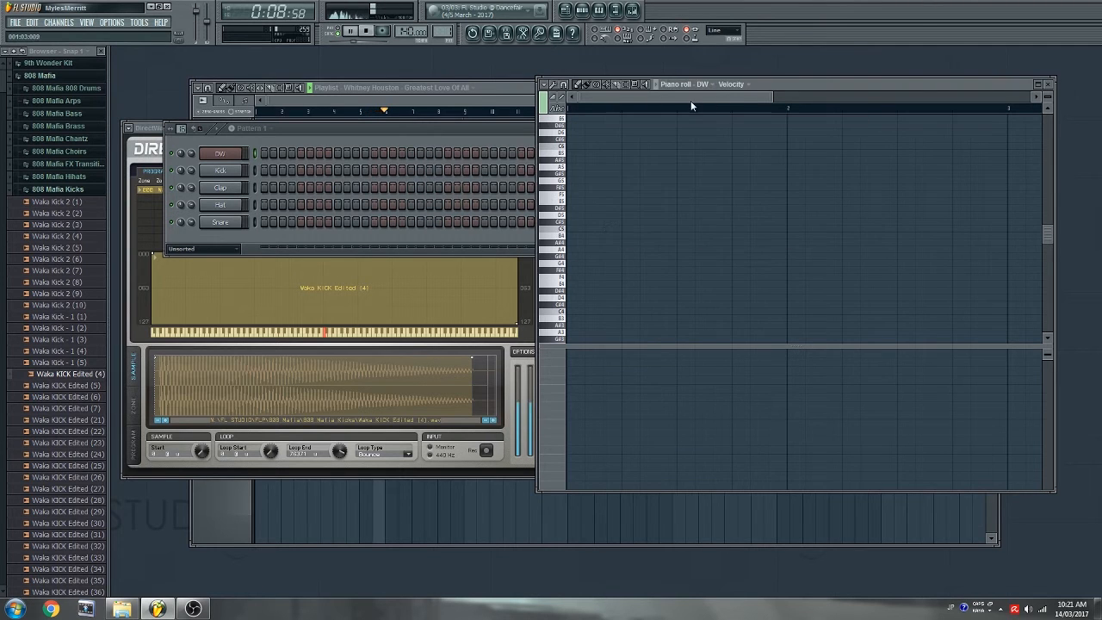
{"action": "left_click", "coordinate": [560, 237]}
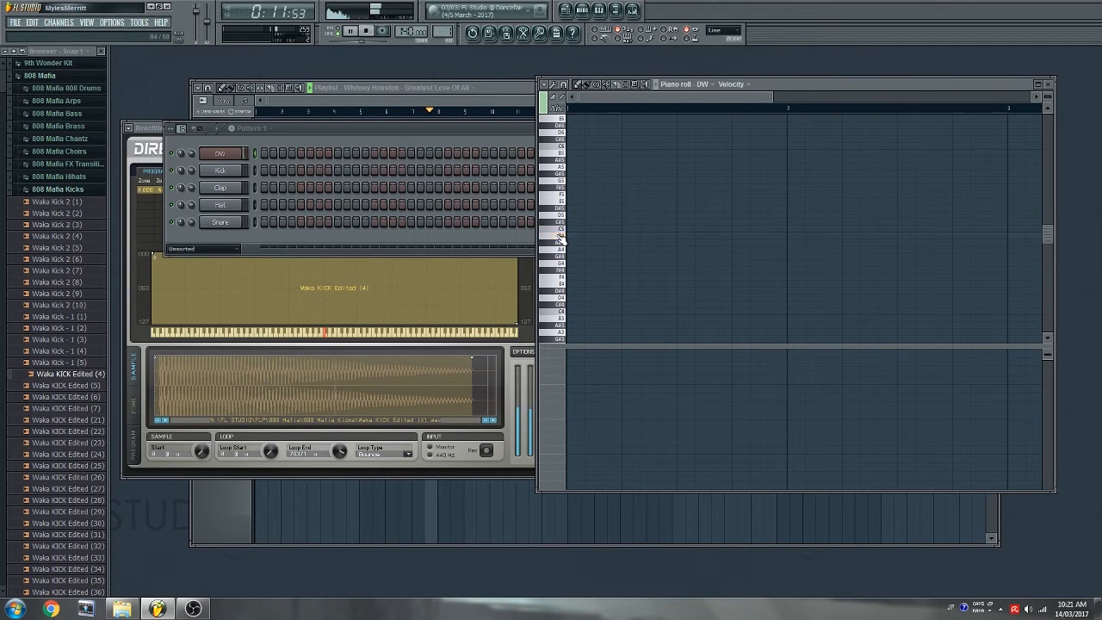
{"action": "left_click_drag", "start_coordinate": [560, 229], "coordinate": [565, 242]}
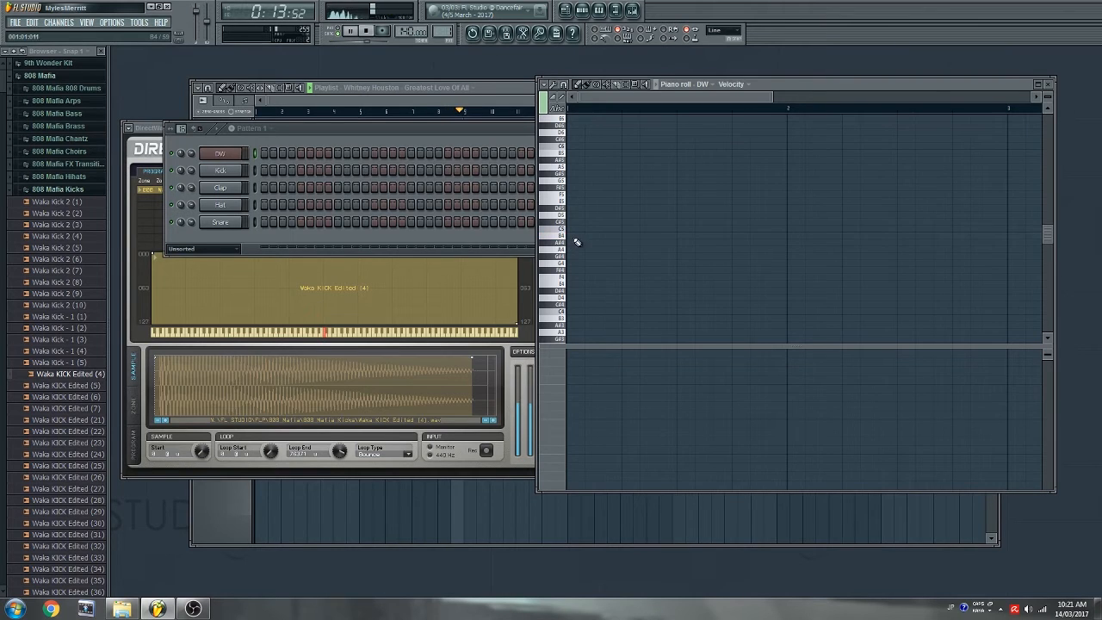
{"action": "left_click", "coordinate": [577, 238]}
{"action": "key", "text": "space"}
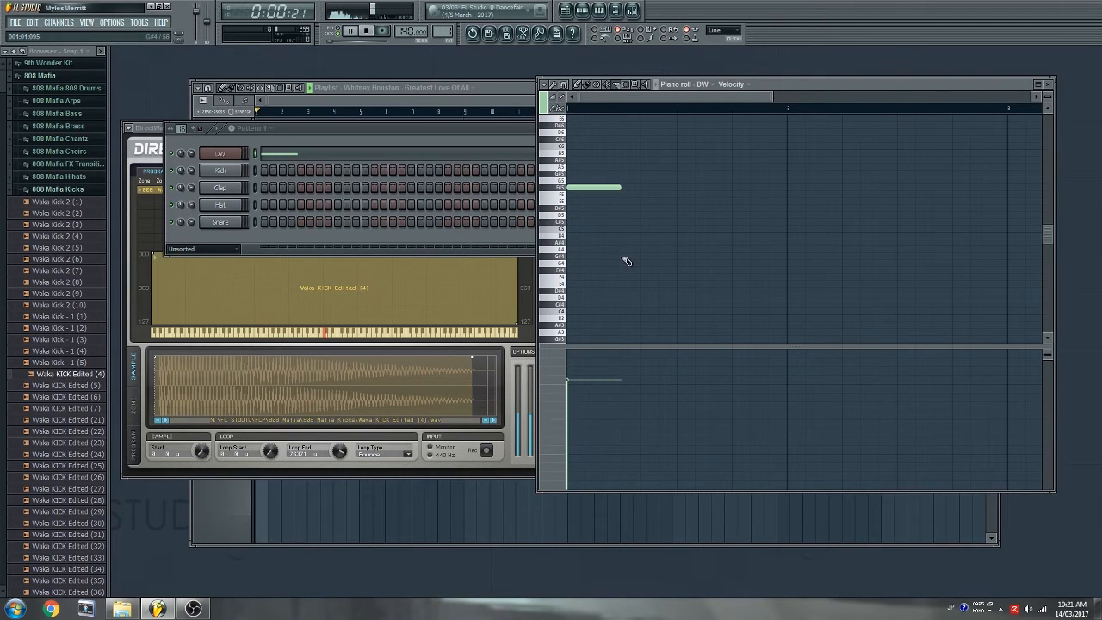
- Place Pattern 1 on Track 2 at bar 1 and play the song
{"action": "left_click", "coordinate": [392, 102]}
{"action": "left_click", "coordinate": [444, 89]}
{"action": "left_click", "coordinate": [414, 130]}
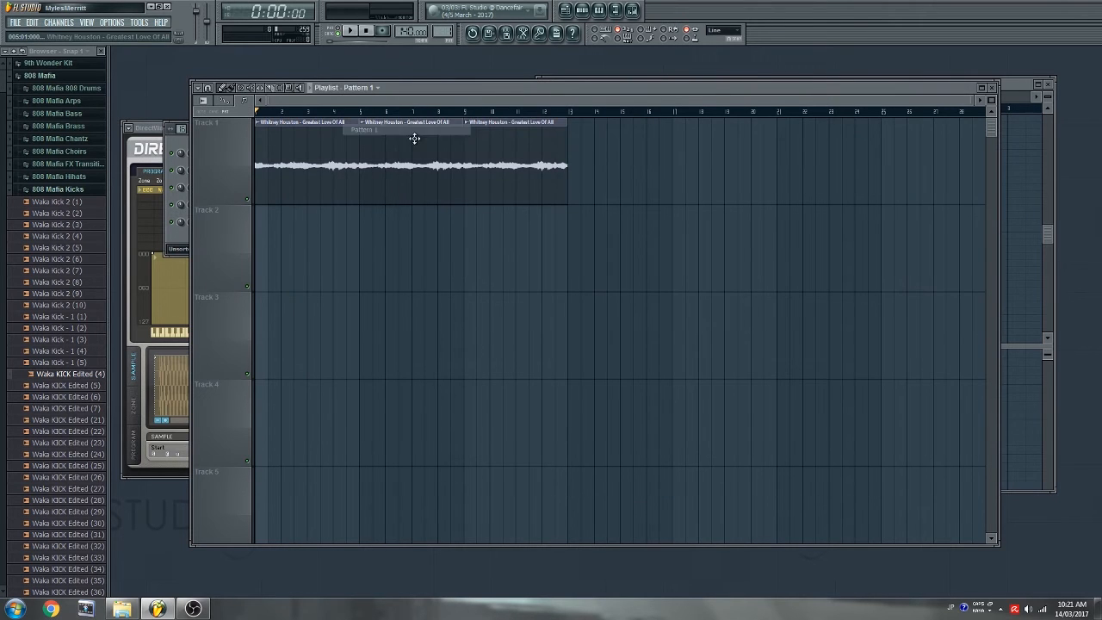
{"action": "left_click_drag", "start_coordinate": [296, 249], "coordinate": [109, 261]}
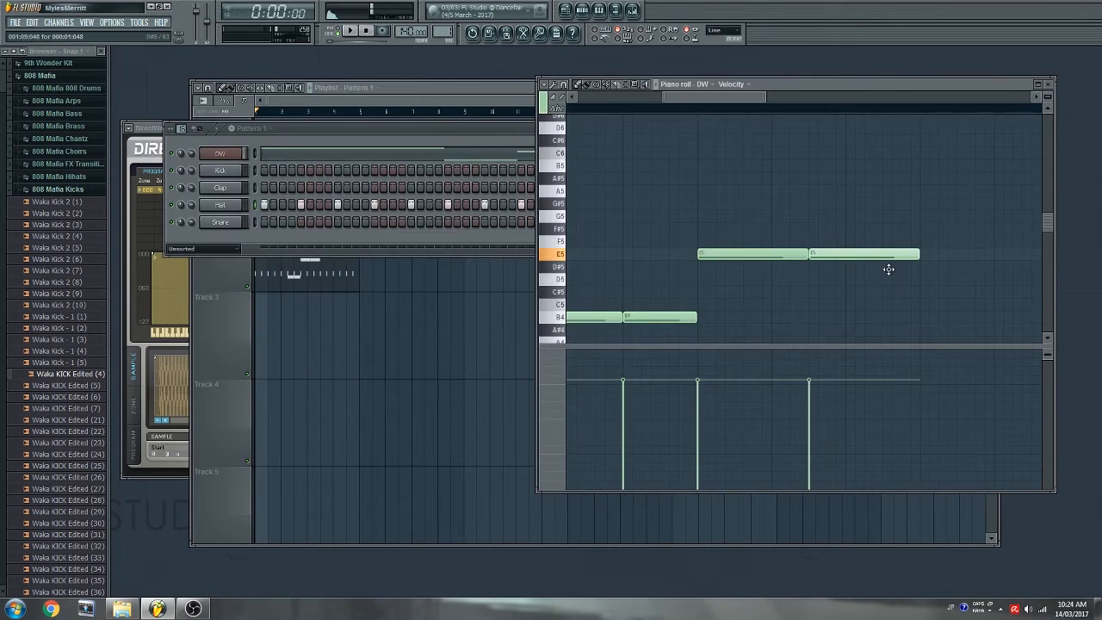
{"action": "key", "text": "space"}
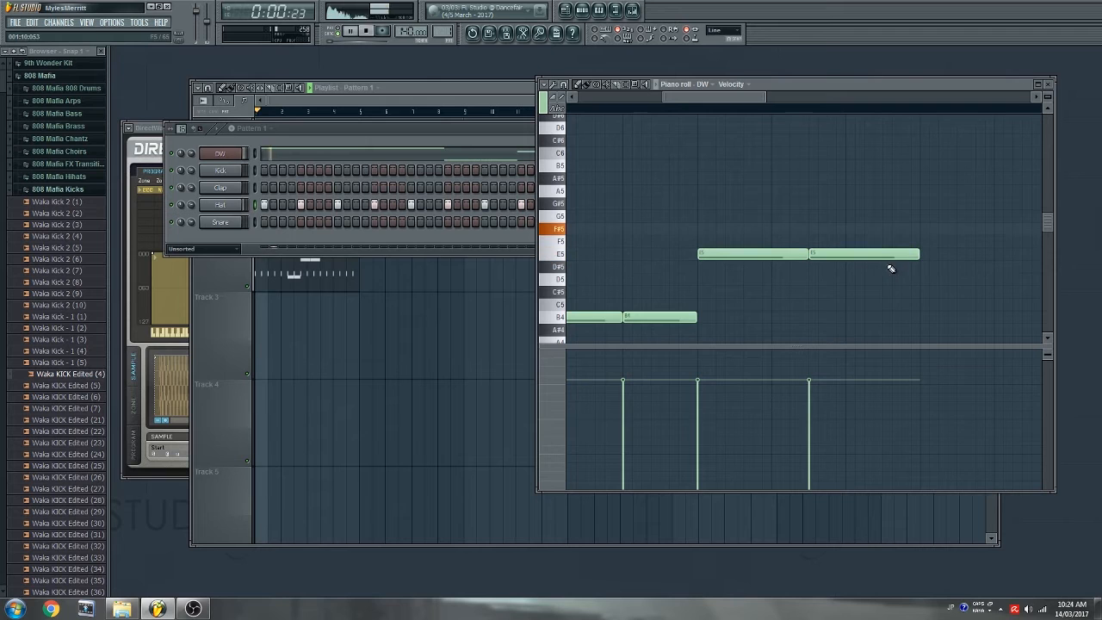
- Replace the short A5 note with a longer one and lower the last note from G#5 to G5
{"action": "scroll", "coordinate": [755, 112], "scroll_direction": "down", "scroll_amount": 5}
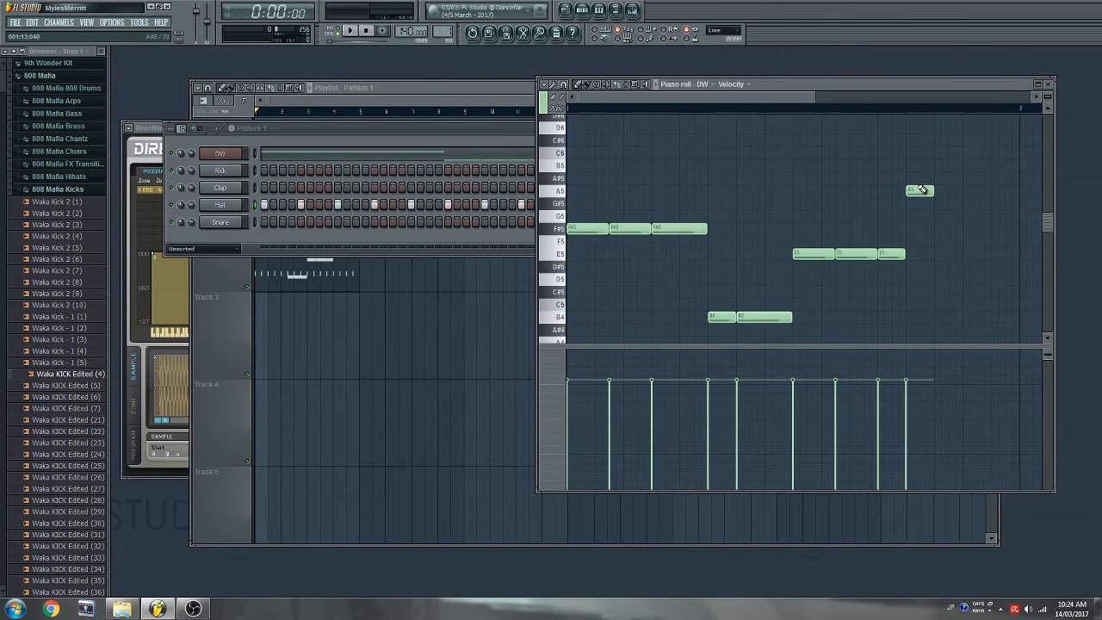
{"action": "right_click", "coordinate": [925, 192]}
{"action": "left_click", "coordinate": [911, 191]}
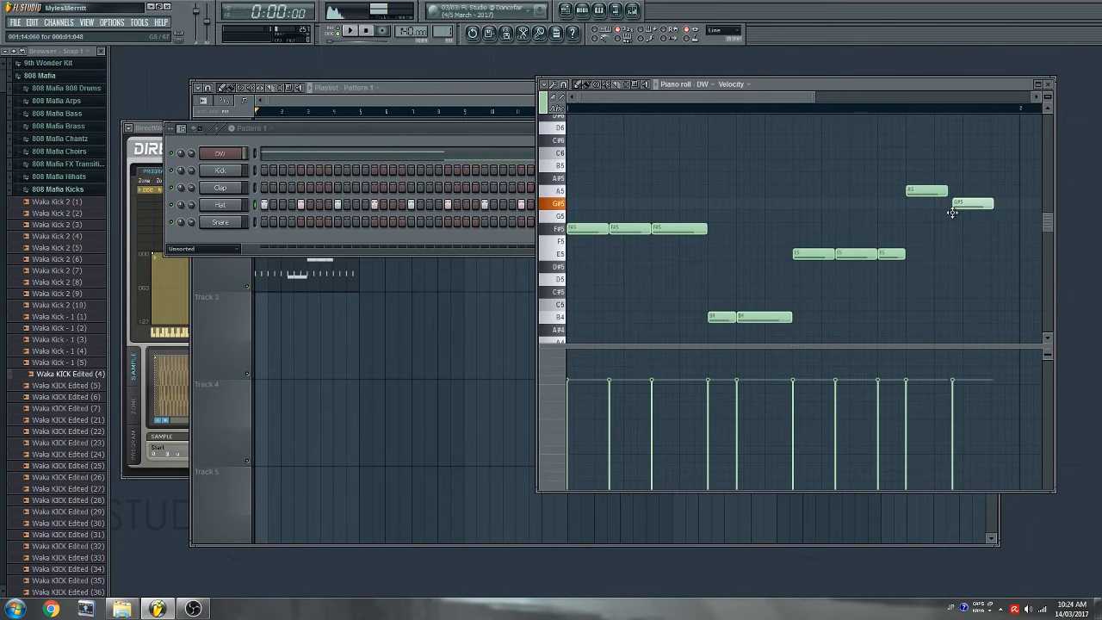
{"action": "left_click_drag", "start_coordinate": [952, 213], "coordinate": [950, 223]}
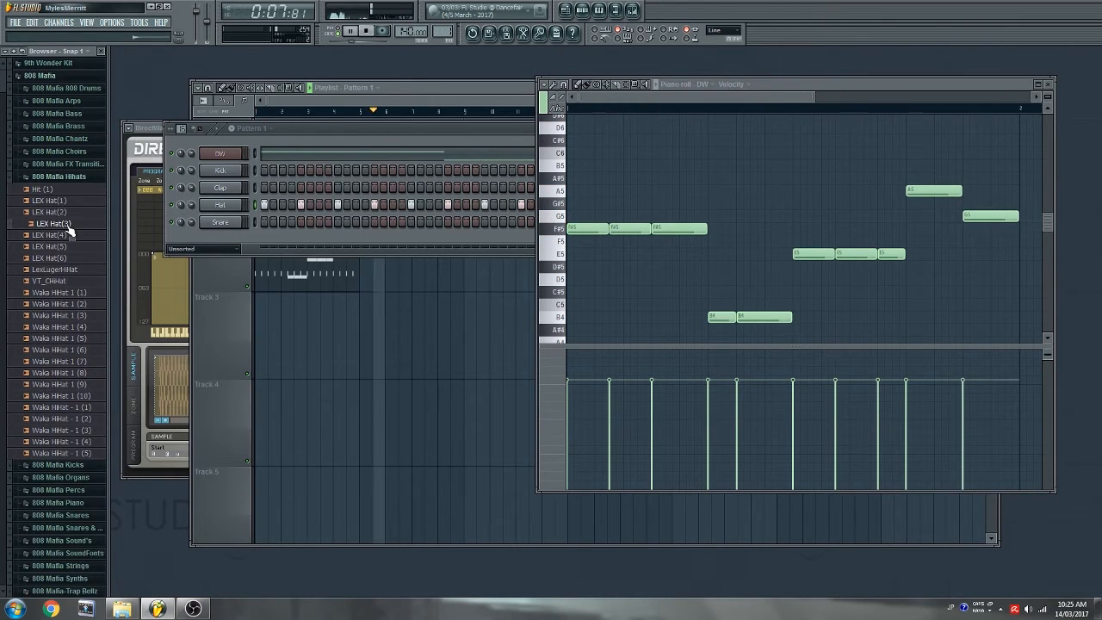
{"action": "key", "text": "space"}
{"action": "key", "text": "space"}
- Set Playlist snap to Bar and paint two more Pattern 1 clips on Track 2
{"action": "left_click", "coordinate": [225, 283]}
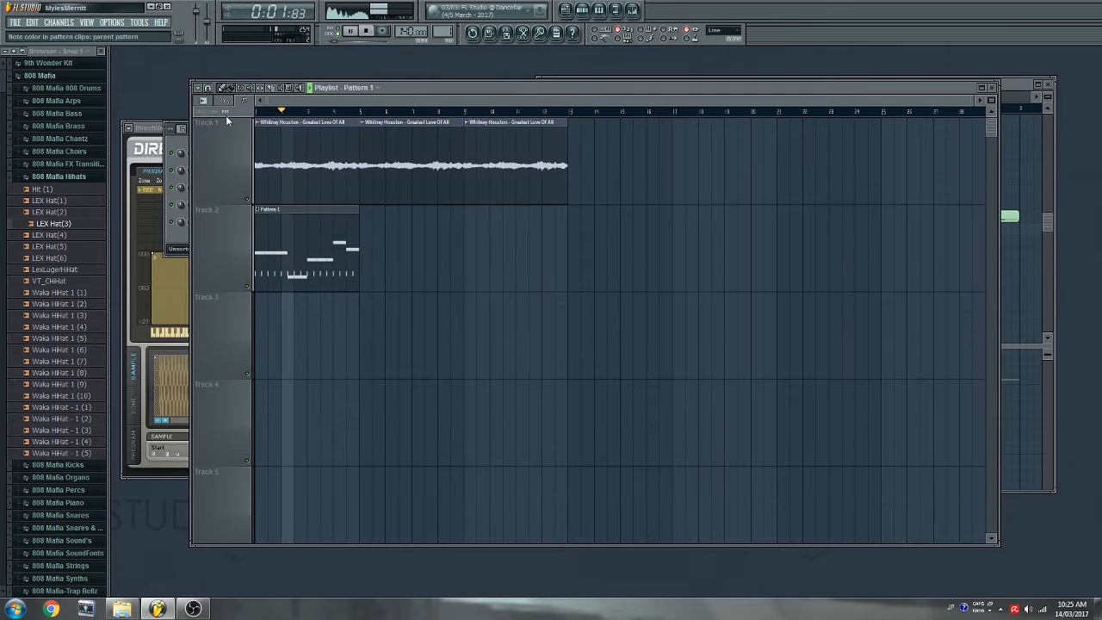
{"action": "left_click", "coordinate": [204, 100]}
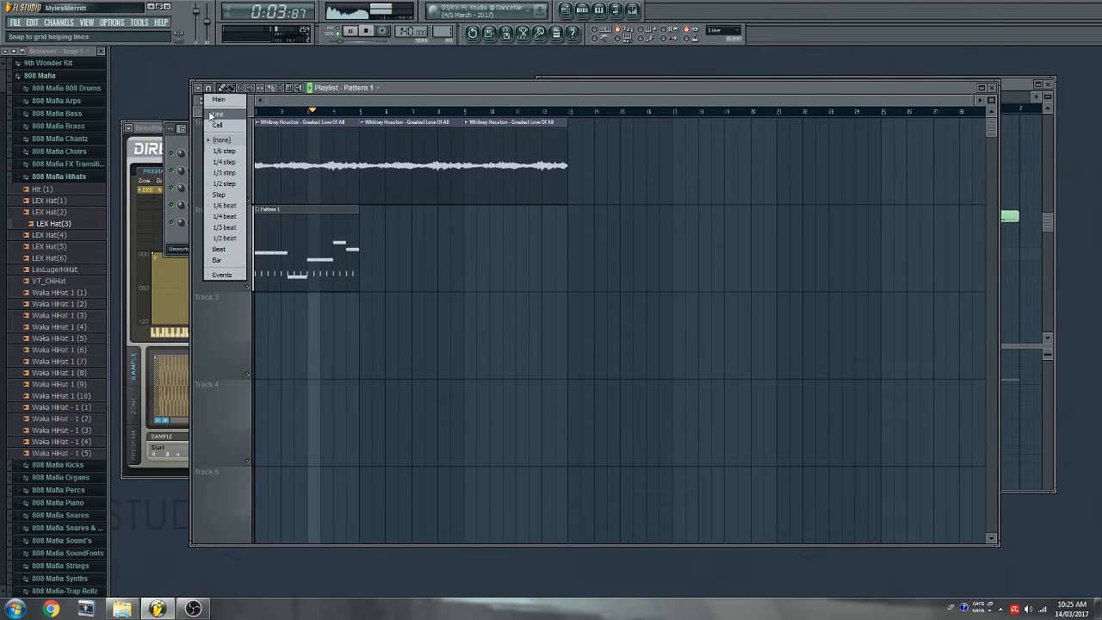
{"action": "left_click", "coordinate": [217, 260]}
{"action": "left_click", "coordinate": [375, 250]}
{"action": "left_click", "coordinate": [481, 254]}
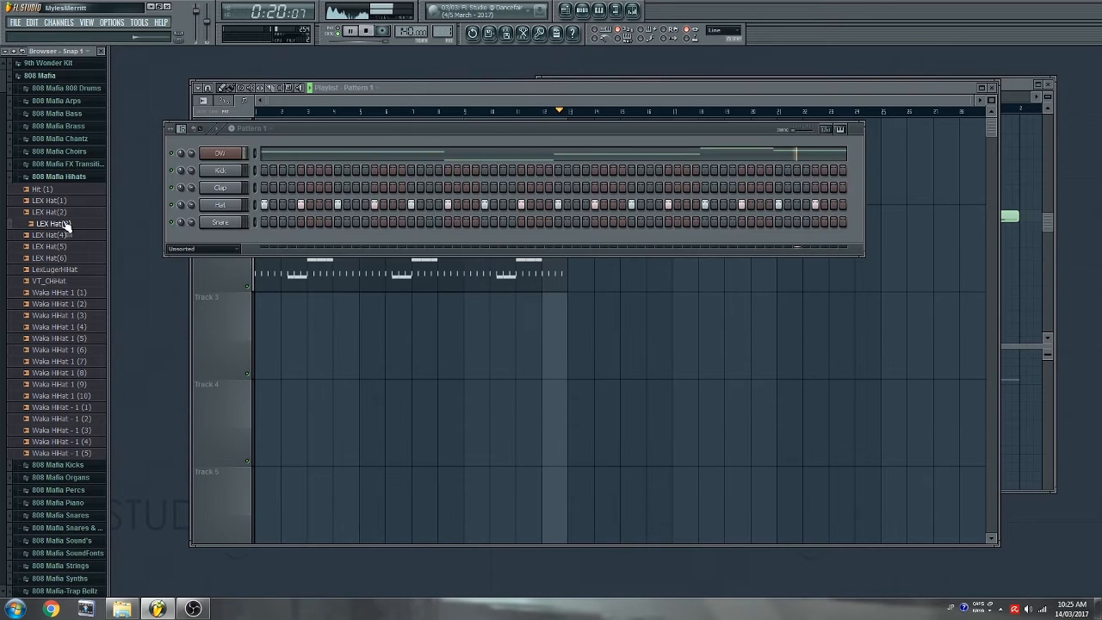
- Load LEX Hat(3) on the hi-hat channel filled every 2 steps, and swap the kick to Kick (4)
{"action": "left_click_drag", "start_coordinate": [66, 224], "coordinate": [217, 210]}
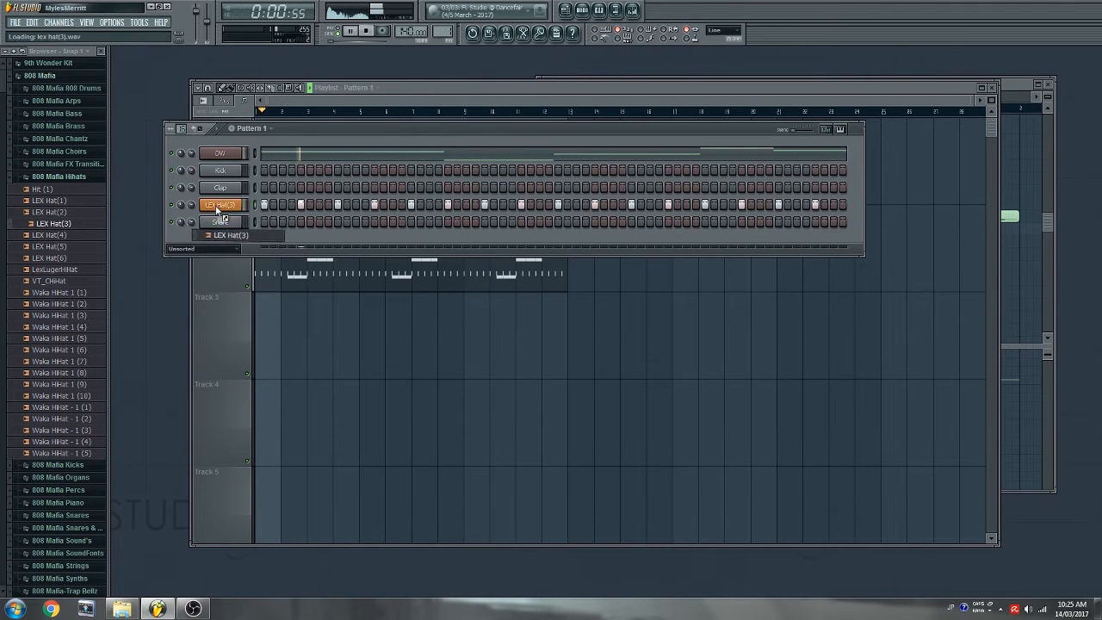
{"action": "right_click", "coordinate": [219, 205]}
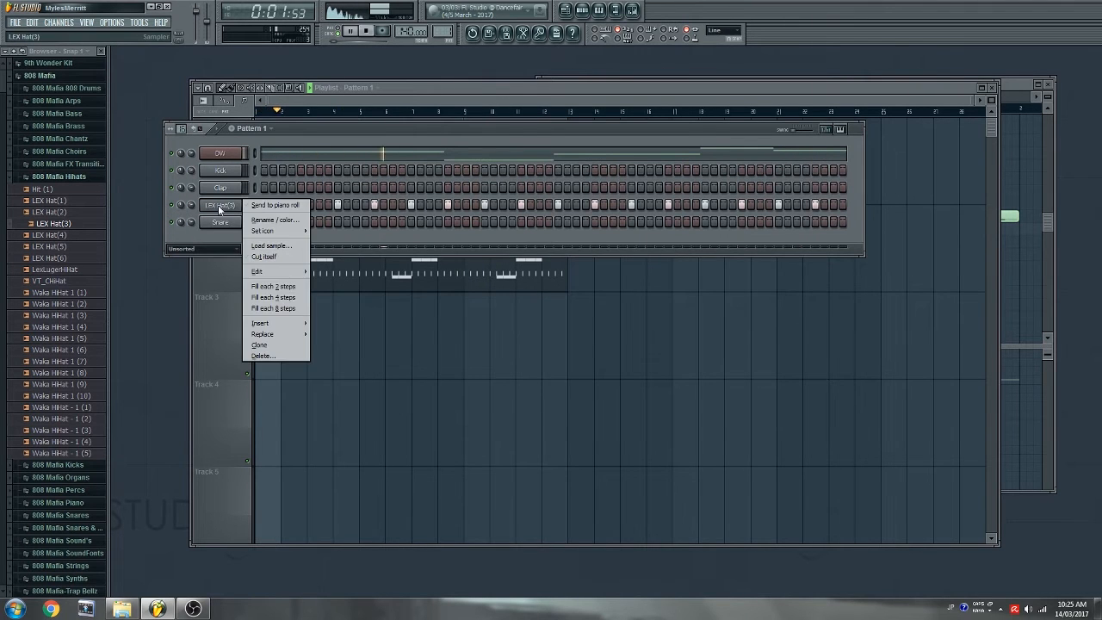
{"action": "left_click", "coordinate": [270, 287]}
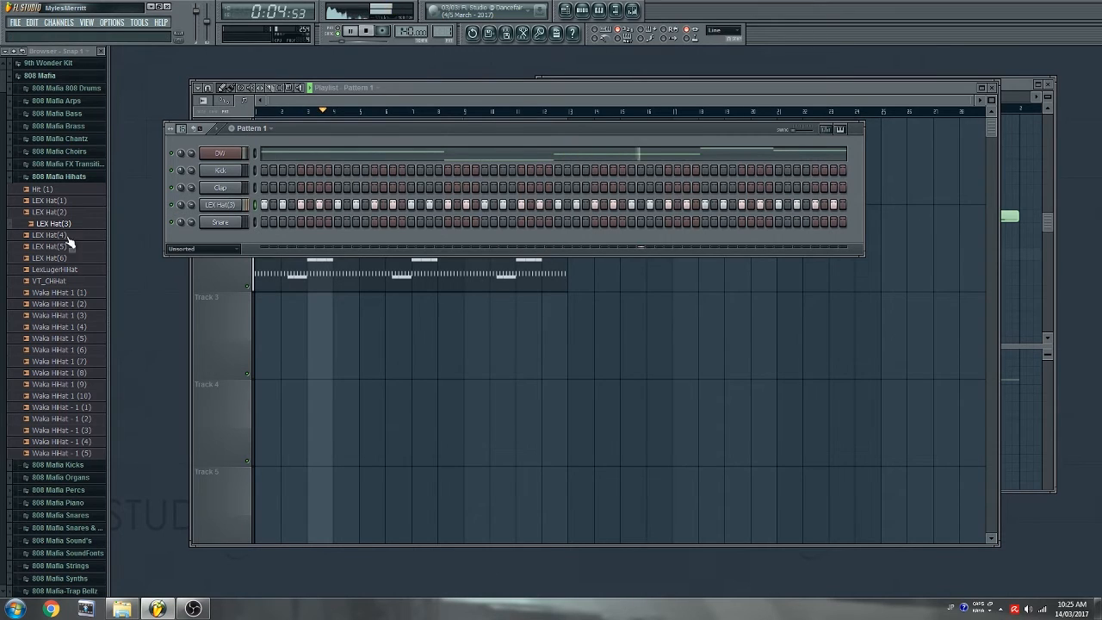
{"action": "left_click", "coordinate": [68, 178]}
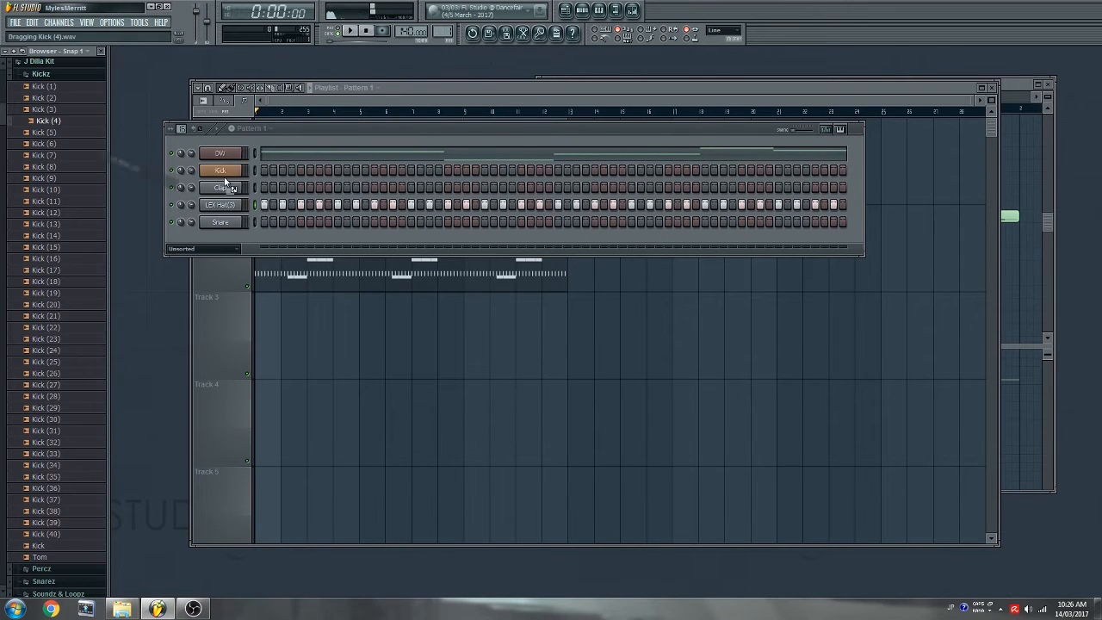
{"action": "left_click_drag", "start_coordinate": [226, 184], "coordinate": [226, 178]}
- Switch on kick steps in the Kick (4) row while playing the beat back
{"action": "key", "text": "space"}
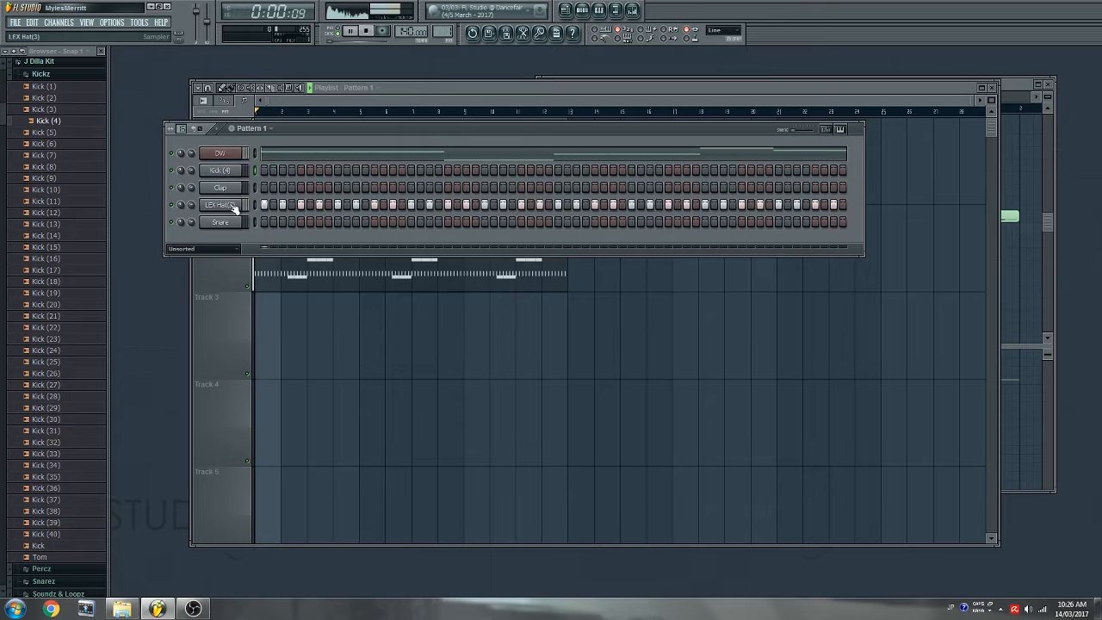
{"action": "key", "text": "space"}
{"action": "left_click", "coordinate": [321, 171]}
{"action": "key", "text": "space"}
{"action": "left_click", "coordinate": [778, 173]}
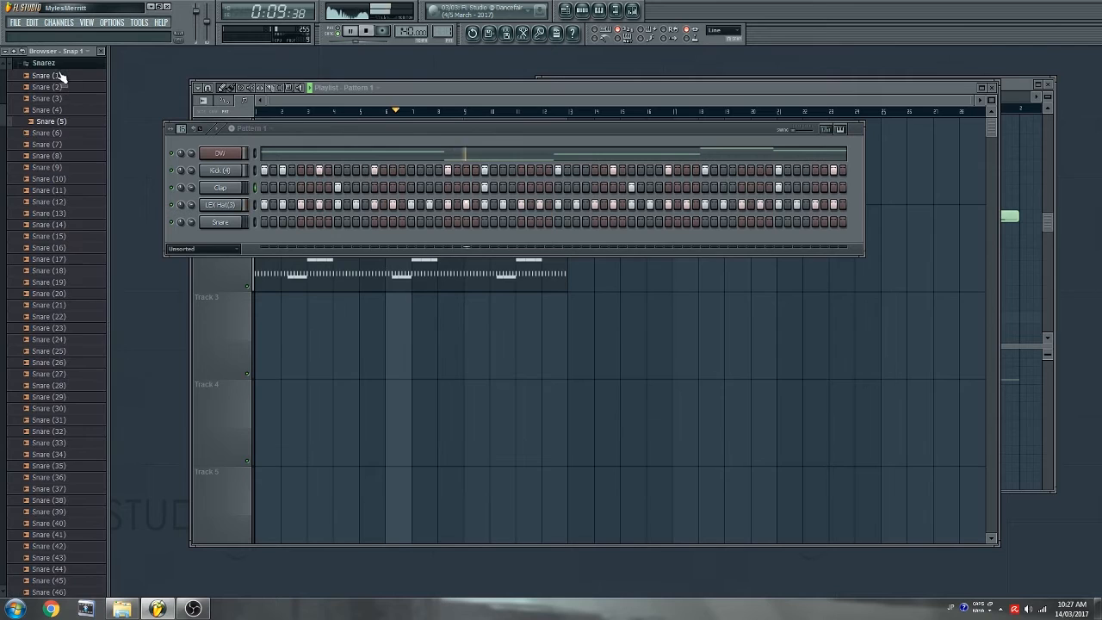
{"action": "left_click", "coordinate": [58, 66]}
{"action": "scroll", "coordinate": [66, 98], "scroll_direction": "up", "scroll_amount": 4}
{"action": "scroll", "coordinate": [67, 129], "scroll_direction": "up", "scroll_amount": 12}
{"action": "scroll", "coordinate": [68, 153], "scroll_direction": "up", "scroll_amount": 5}
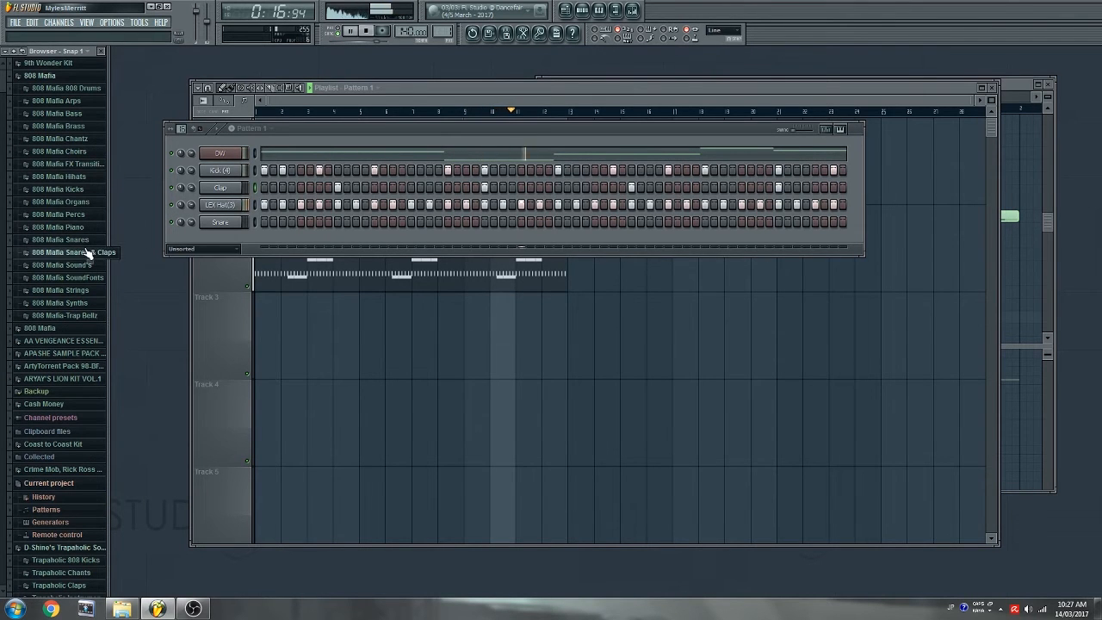
- Audition clap samples and load 'snare snap crank that' onto the clap channel
{"action": "left_click", "coordinate": [87, 251]}
{"action": "left_click", "coordinate": [53, 121]}
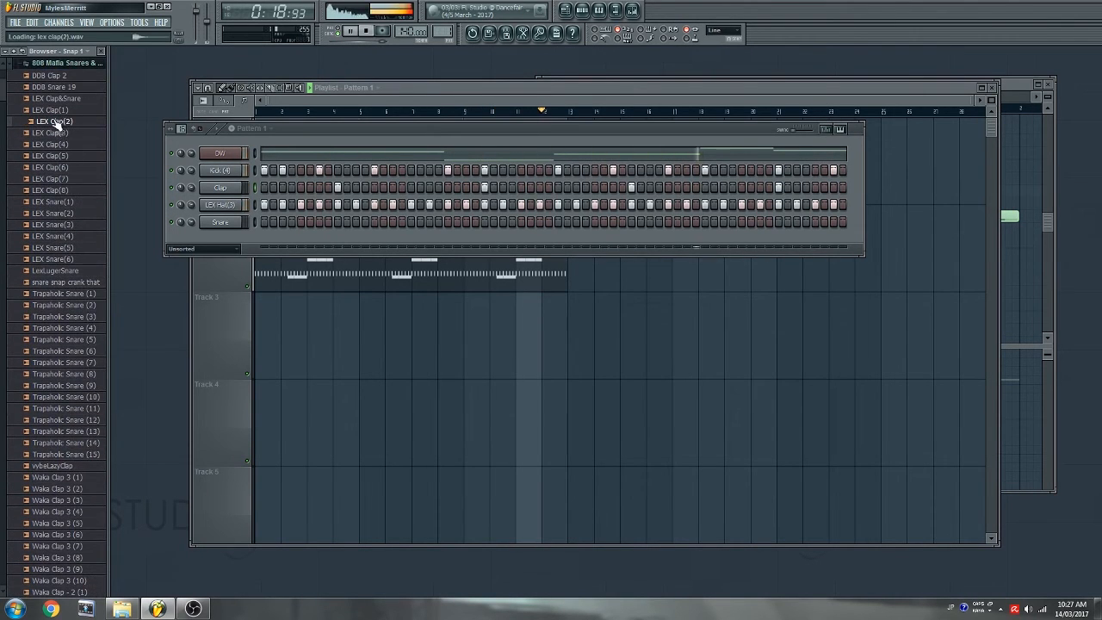
{"action": "left_click", "coordinate": [57, 134]}
{"action": "key", "text": "Up"}
{"action": "key", "text": "Up"}
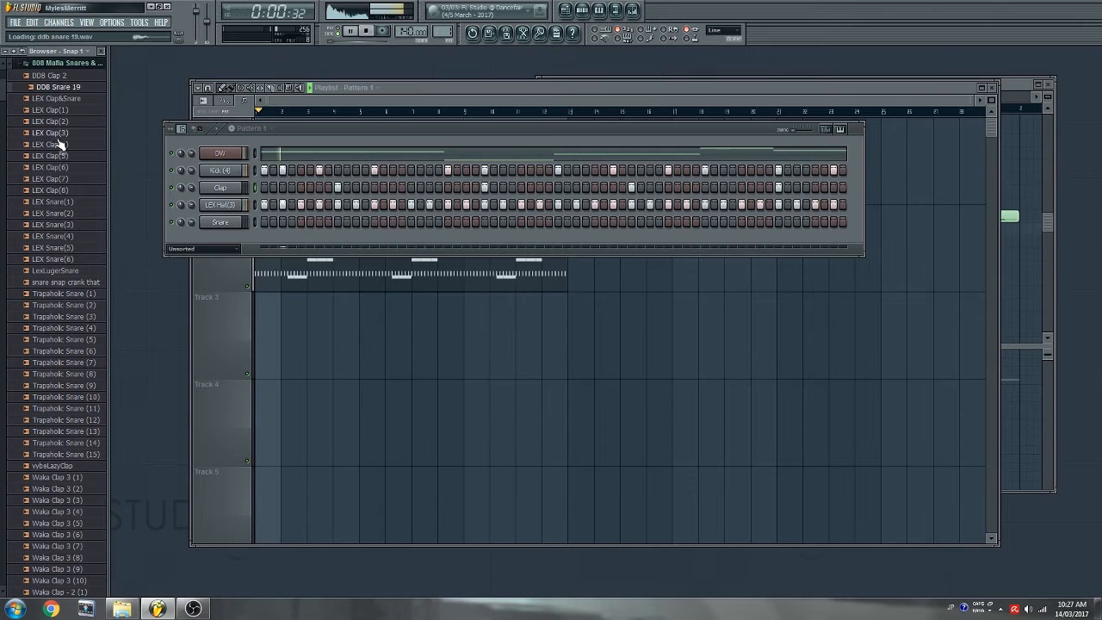
{"action": "key", "text": "Down"}
{"action": "key", "text": "Down"}
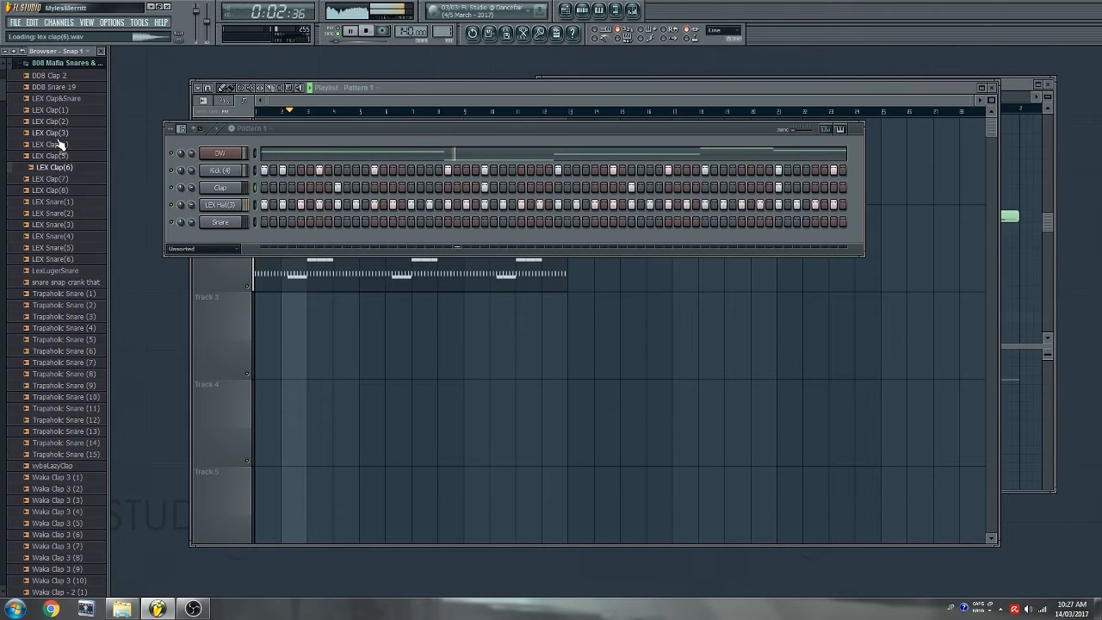
{"action": "left_click_drag", "start_coordinate": [67, 281], "coordinate": [229, 193]}
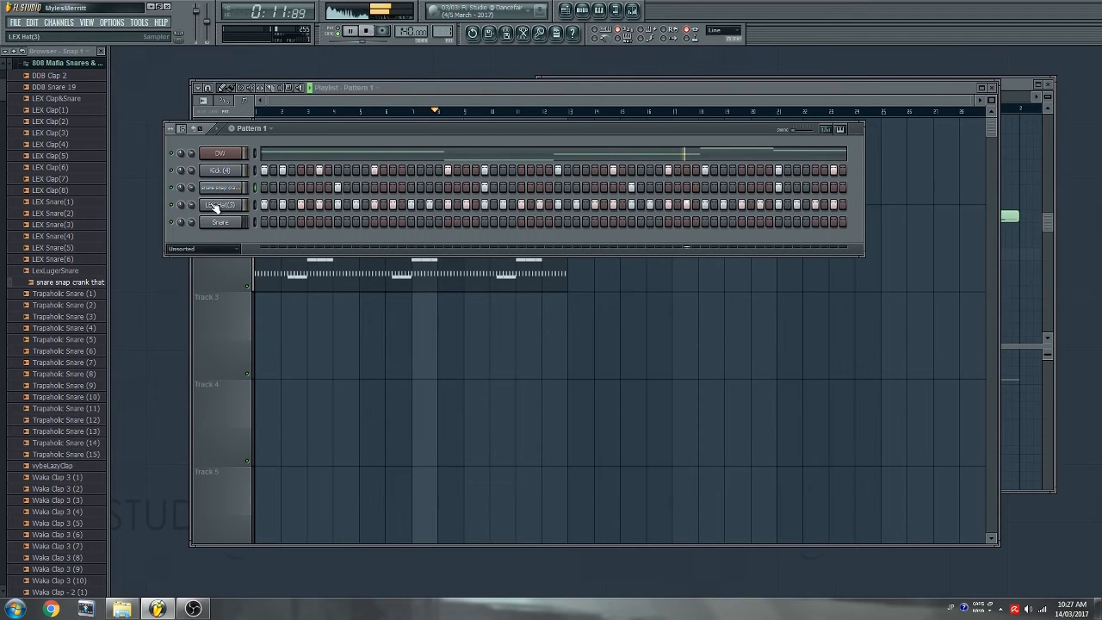
- Load Trapaholic Snare (8) on the snare, program a softer hit, and add Trapaholic Hihat (13)
{"action": "left_click", "coordinate": [101, 306]}
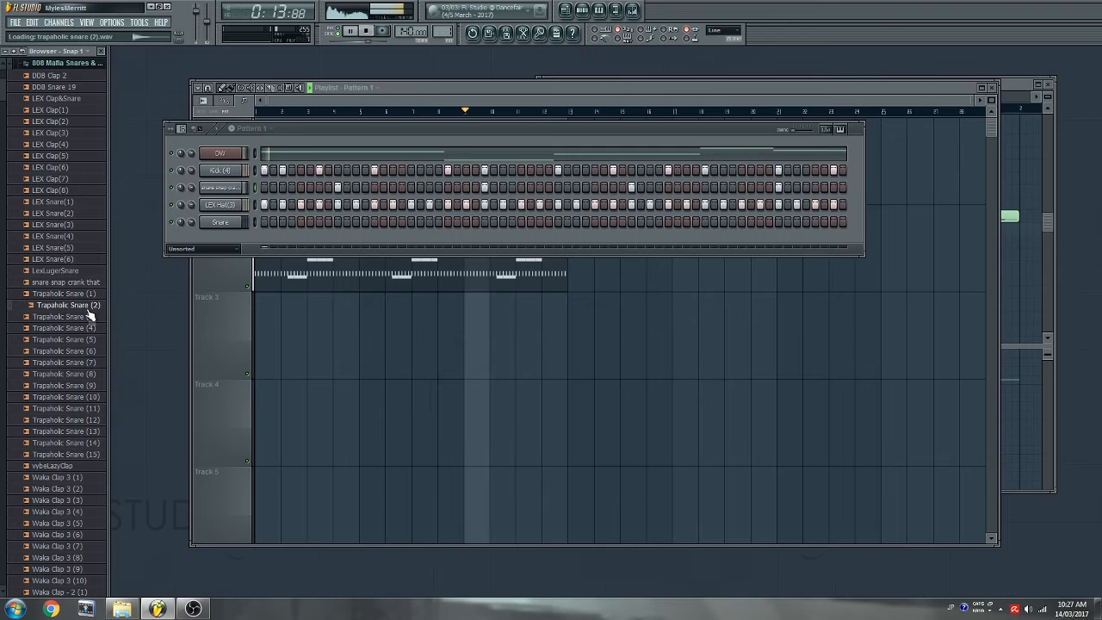
{"action": "left_click", "coordinate": [90, 317]}
{"action": "left_click", "coordinate": [87, 374]}
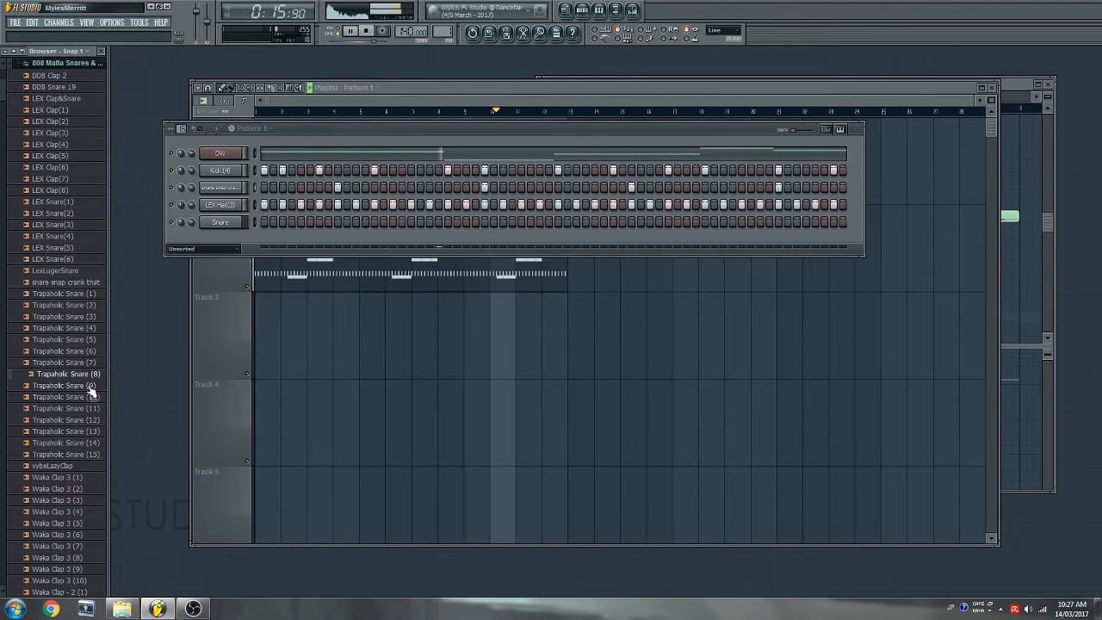
{"action": "left_click_drag", "start_coordinate": [243, 218], "coordinate": [241, 221]}
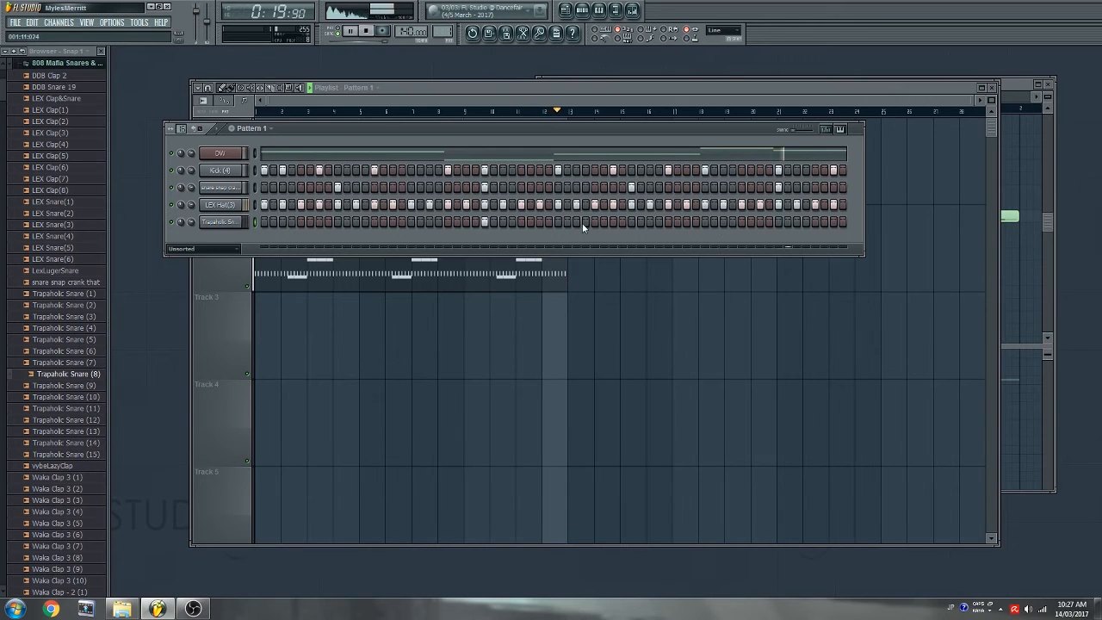
{"action": "left_click", "coordinate": [779, 221]}
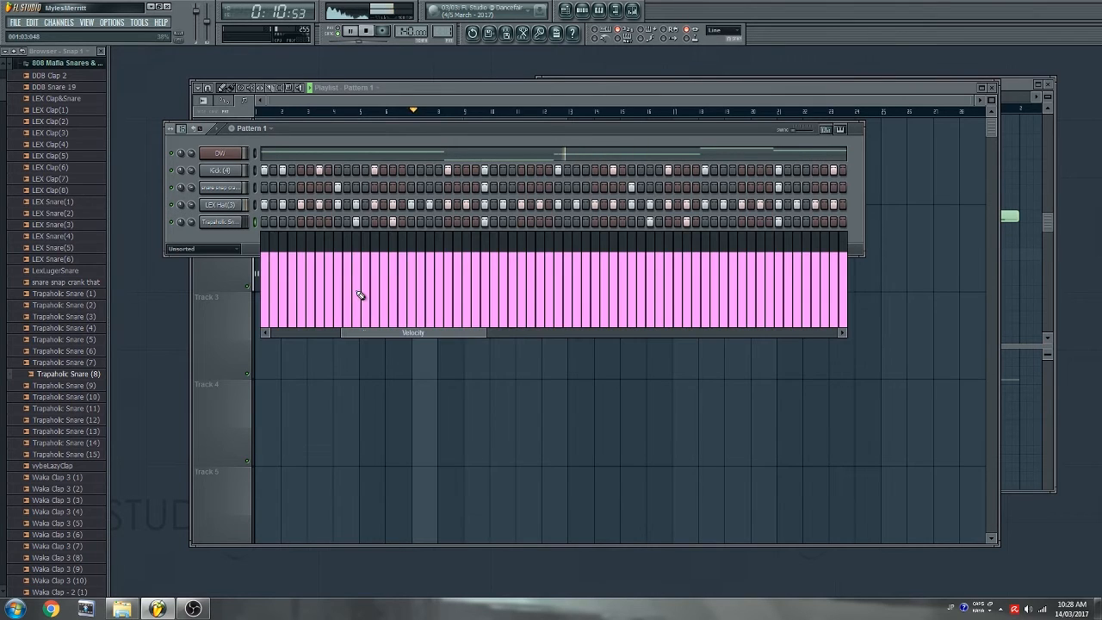
{"action": "left_click", "coordinate": [356, 291]}
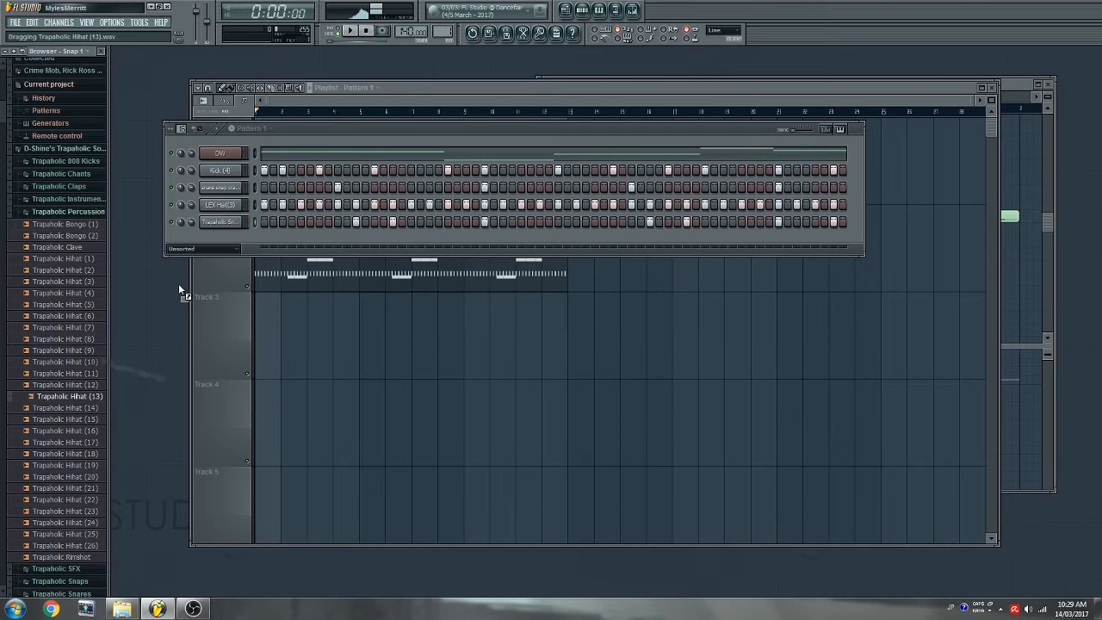
{"action": "left_click_drag", "start_coordinate": [179, 289], "coordinate": [222, 242]}
{"action": "key", "text": "space"}
- Turn on a Trapaholic Hihat (13) step and set its time stretching to Resample
{"action": "left_click", "coordinate": [303, 242]}
{"action": "key", "text": "space"}
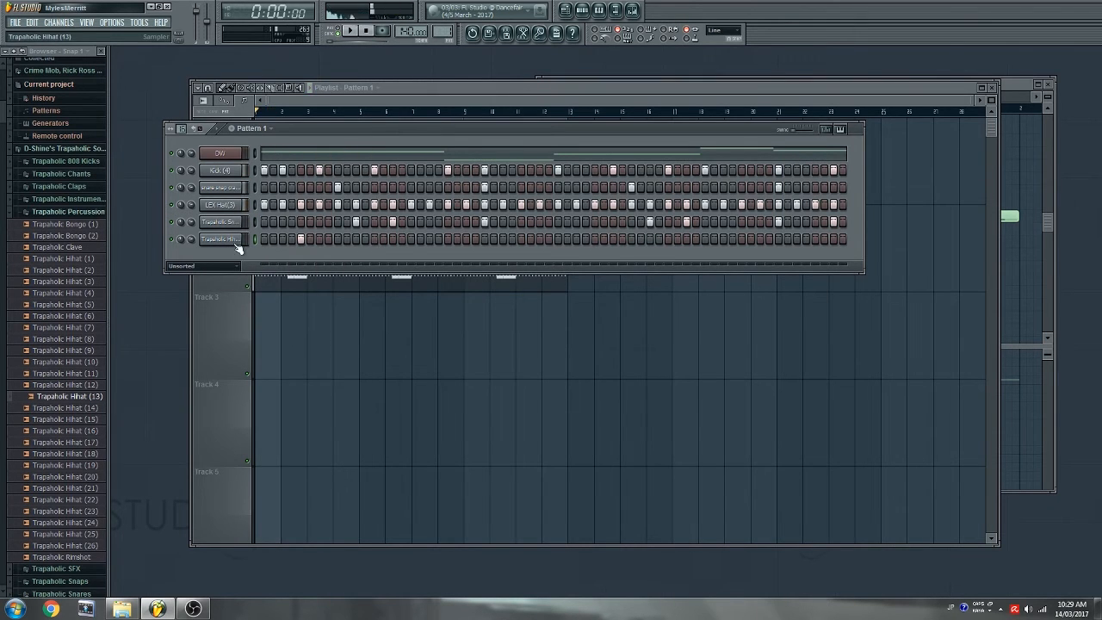
{"action": "left_click", "coordinate": [232, 240]}
{"action": "left_click", "coordinate": [351, 362]}
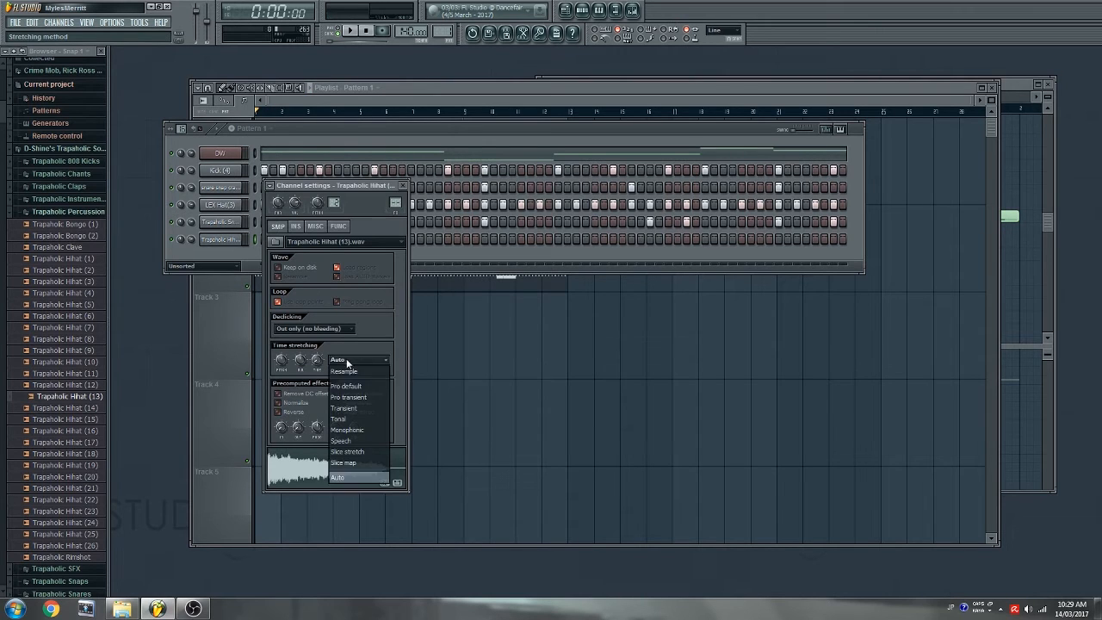
{"action": "left_click", "coordinate": [351, 372]}
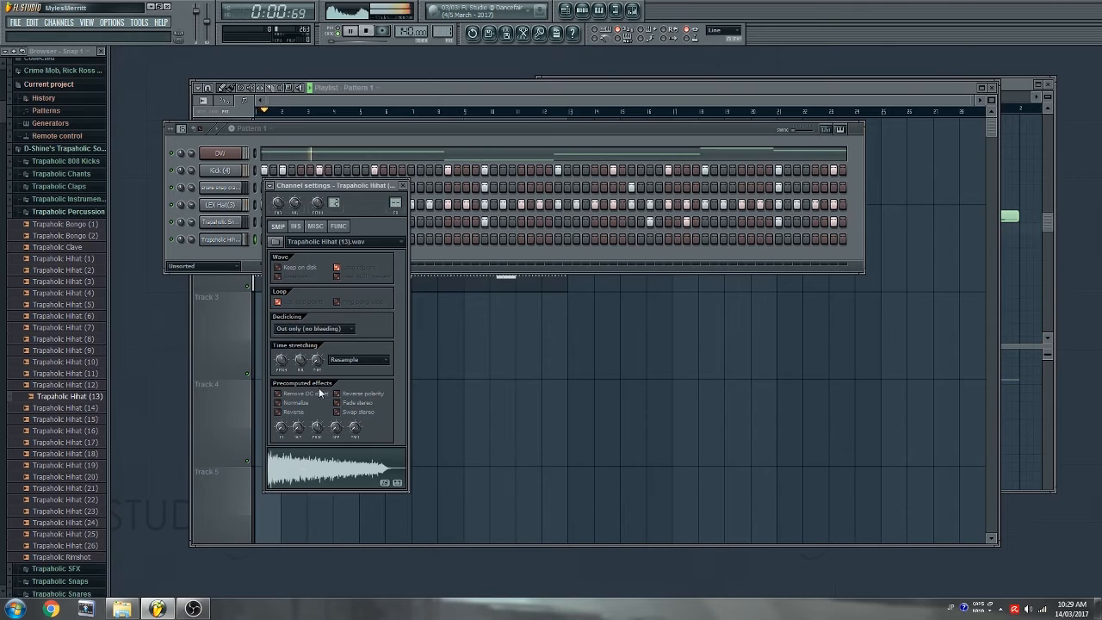
{"action": "left_click", "coordinate": [400, 233]}
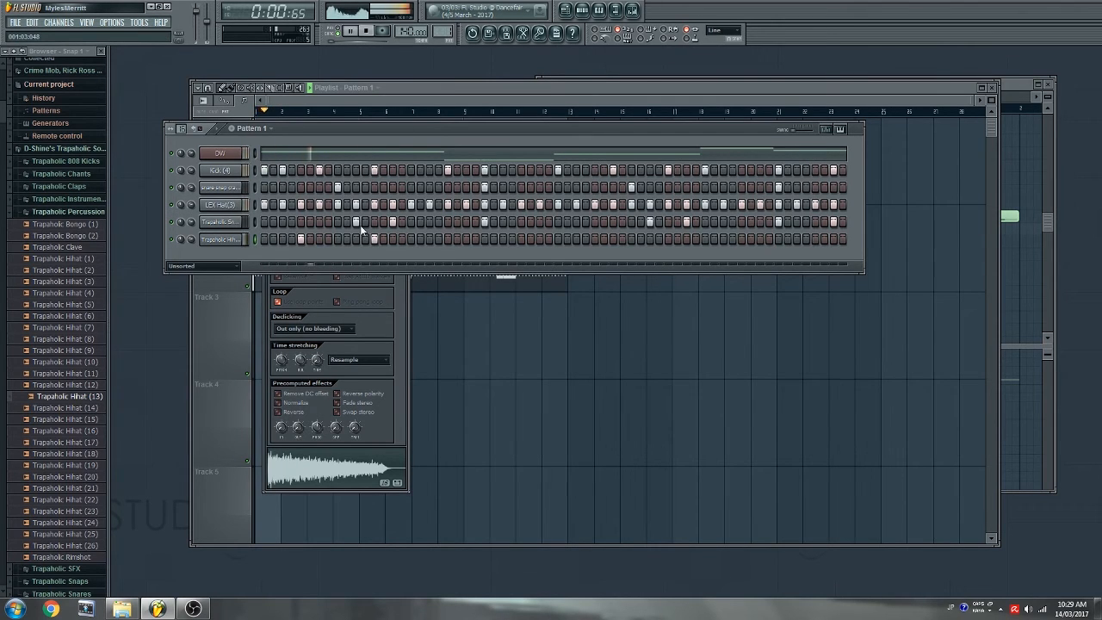
{"action": "key", "text": "space"}
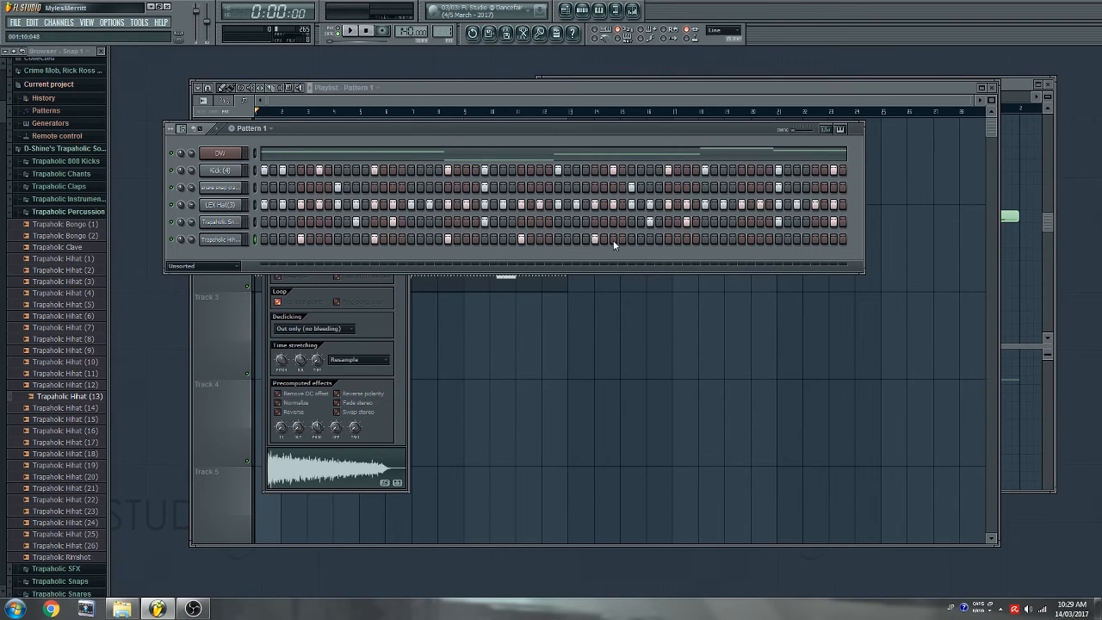
- Play the drum pattern and briefly show, then hide, the step velocity graph
{"action": "key", "text": "space"}
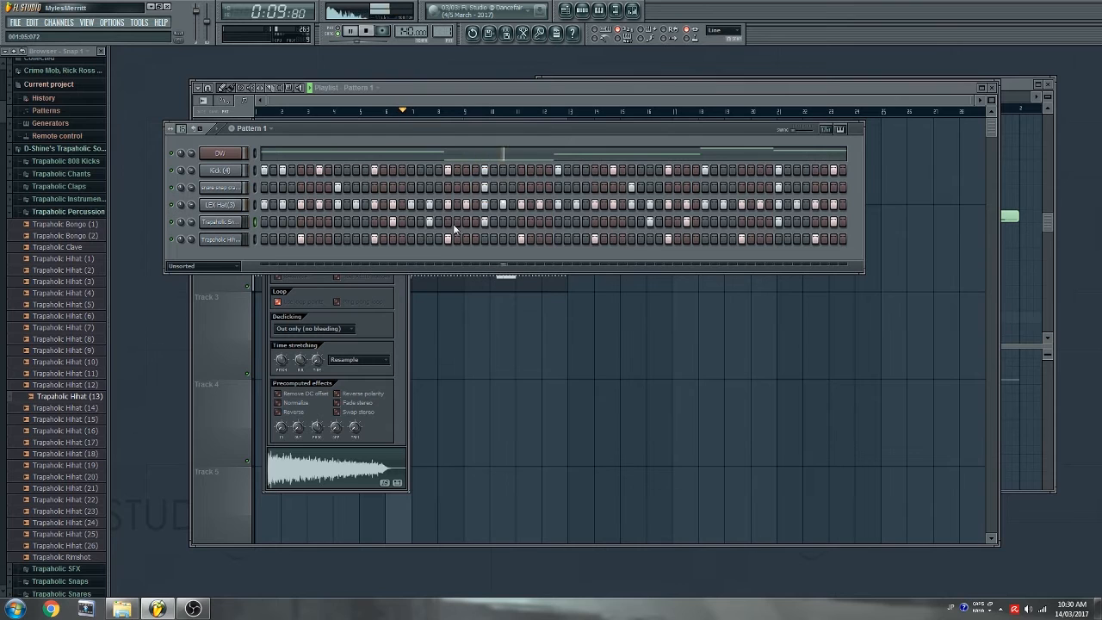
{"action": "left_click", "coordinate": [826, 130]}
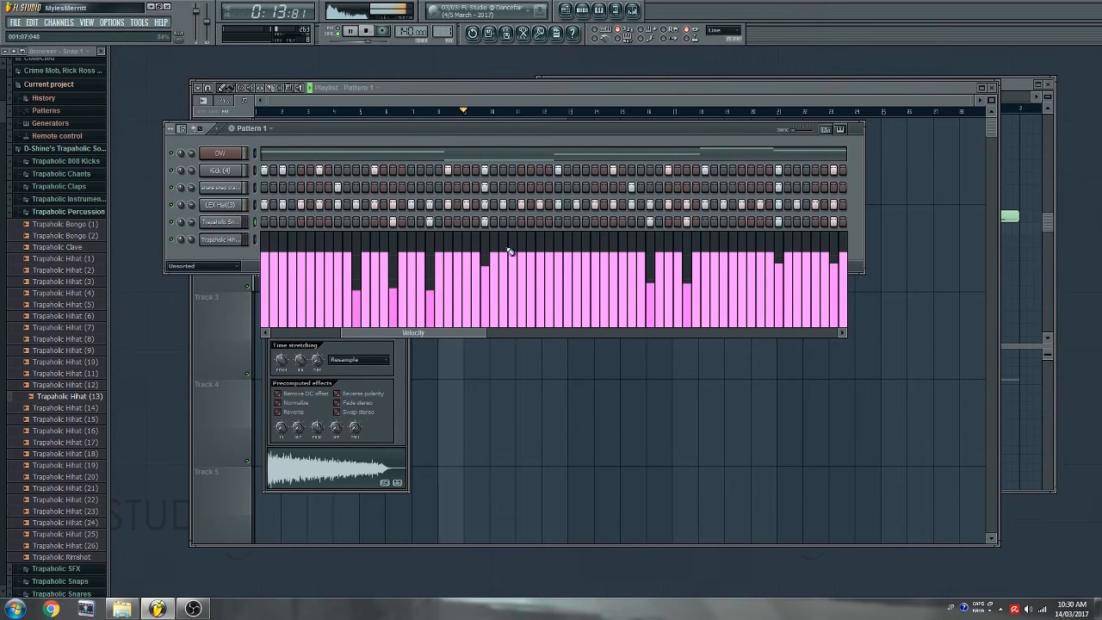
{"action": "left_click", "coordinate": [833, 129]}
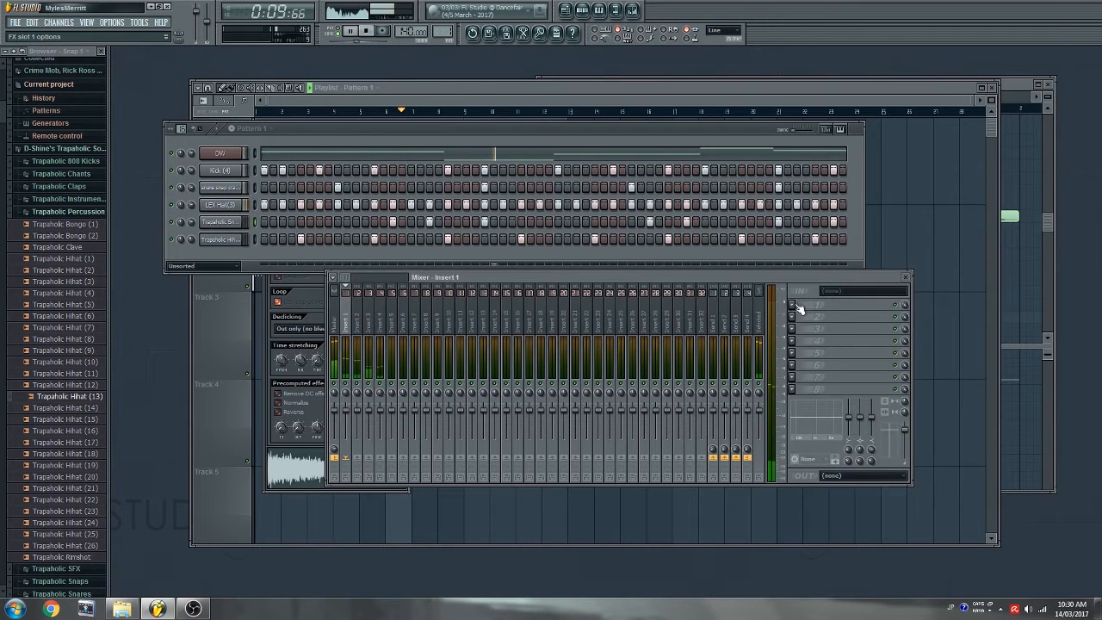
- Load Fruity Parametric EQ 2 into Insert 1's first slot and lower its third band slightly
{"action": "left_click", "coordinate": [793, 306]}
{"action": "mouse_move", "coordinate": [816, 318]}
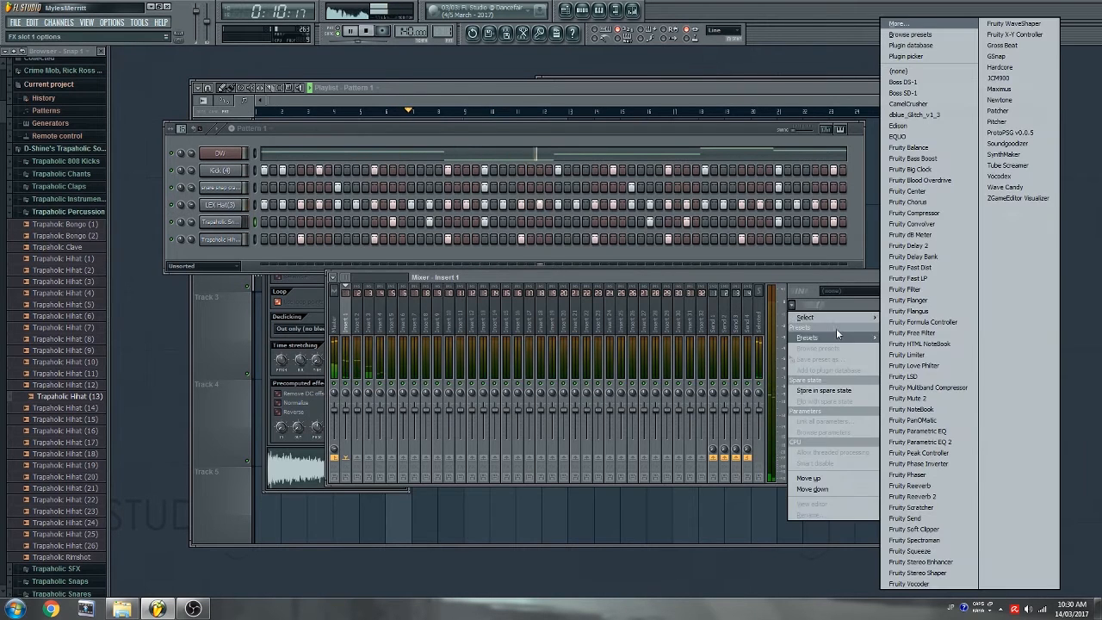
{"action": "left_click", "coordinate": [956, 442]}
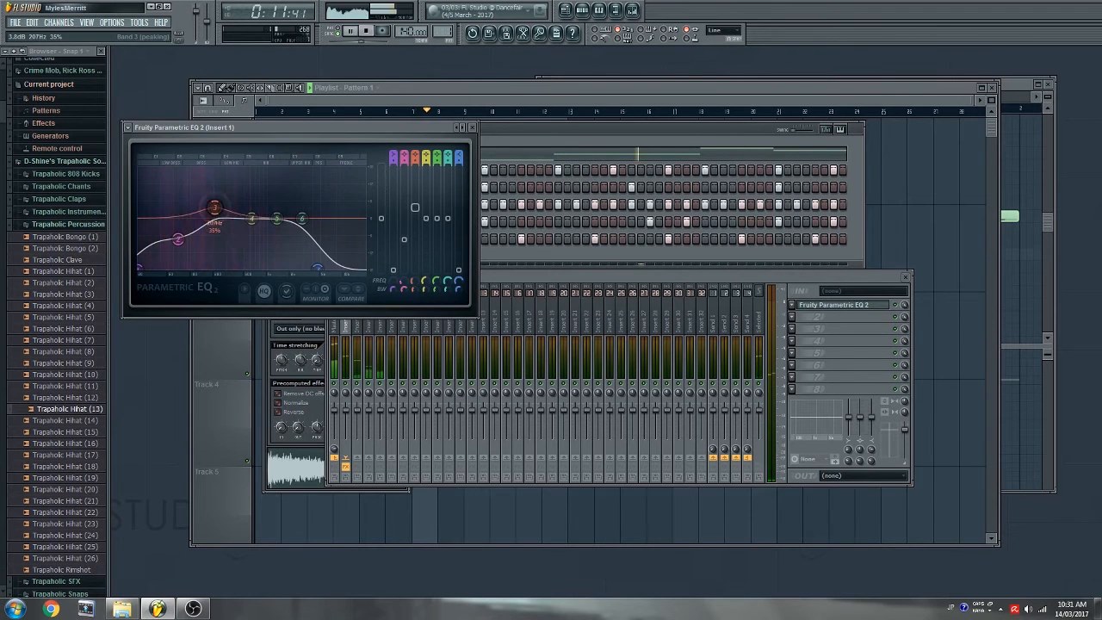
{"action": "left_click_drag", "start_coordinate": [216, 206], "coordinate": [215, 207]}
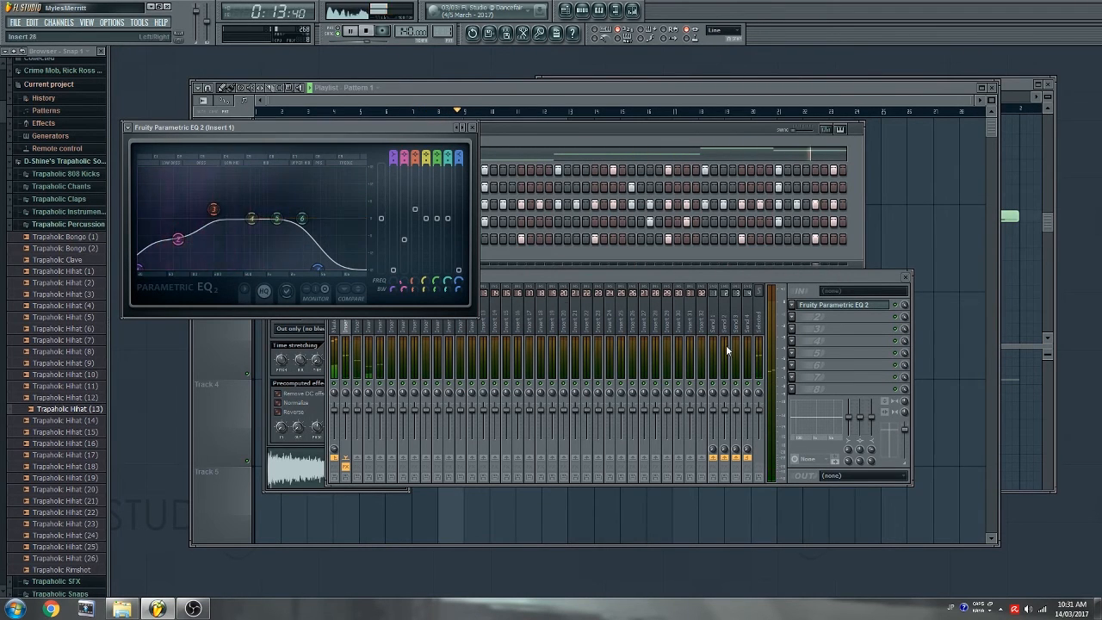
- Add Fruity Blood Overdrive in the second slot with its PreAmp raised
{"action": "left_click", "coordinate": [831, 317]}
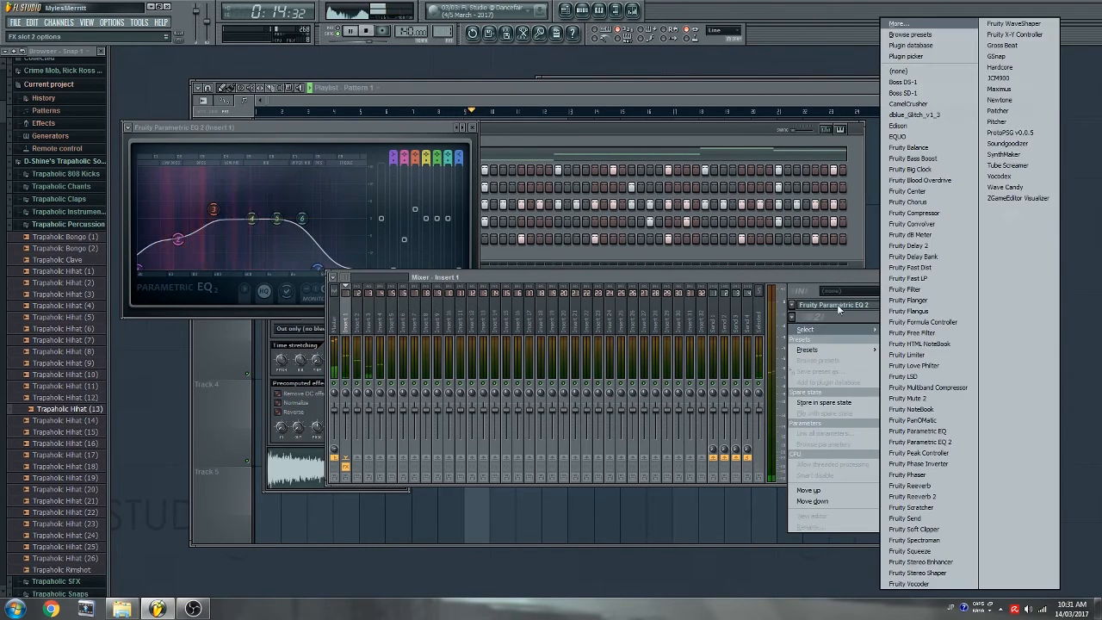
{"action": "left_click", "coordinate": [920, 180]}
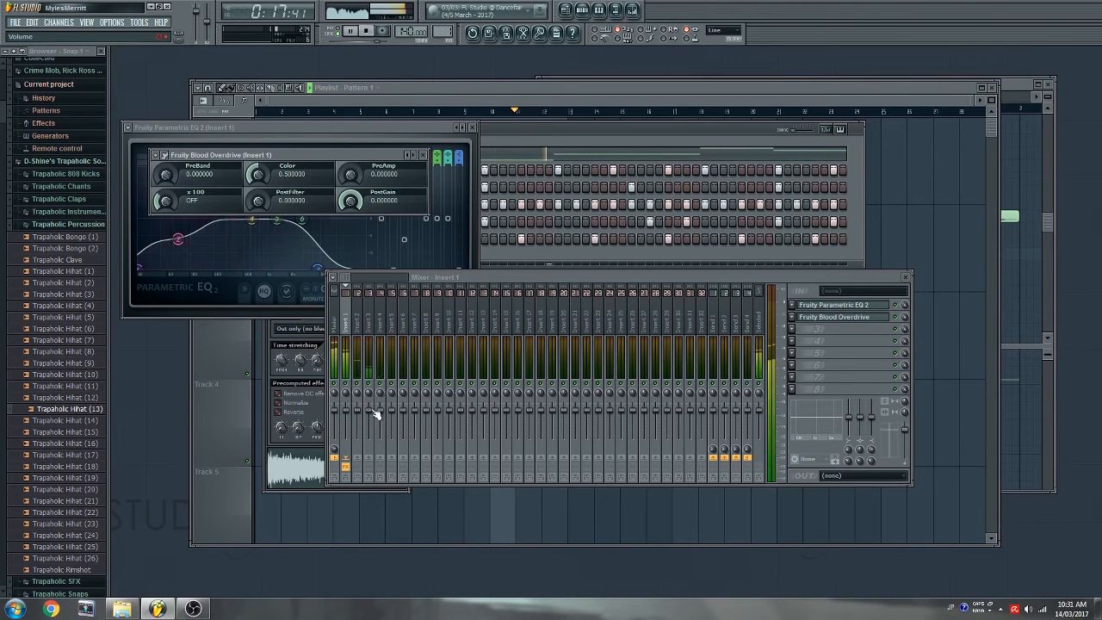
{"action": "left_click_drag", "start_coordinate": [343, 177], "coordinate": [343, 160]}
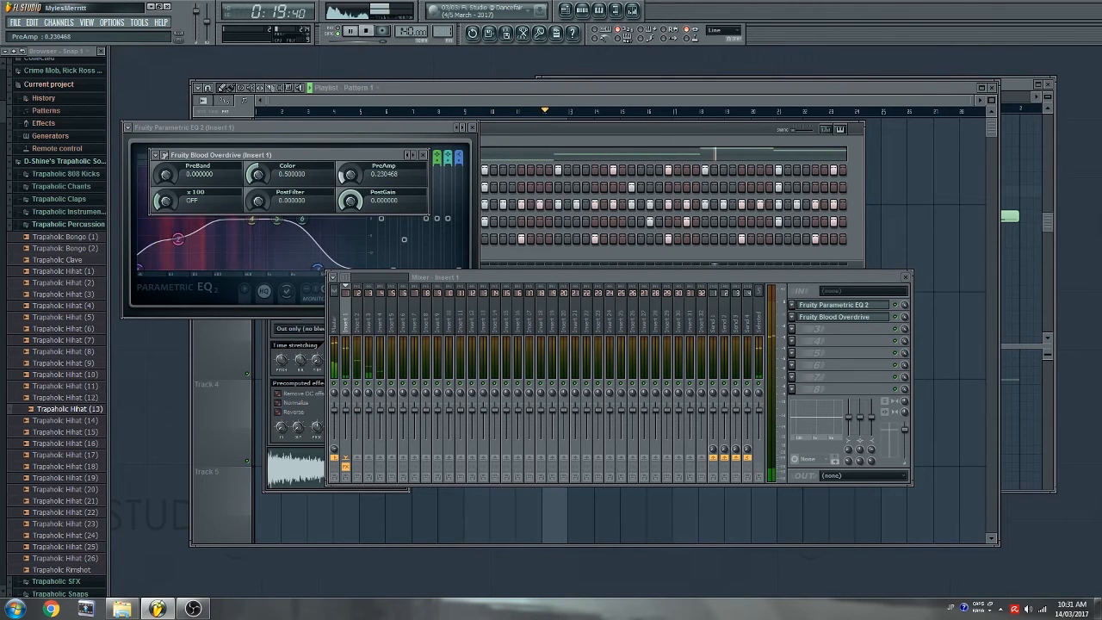
{"action": "left_click", "coordinate": [347, 384]}
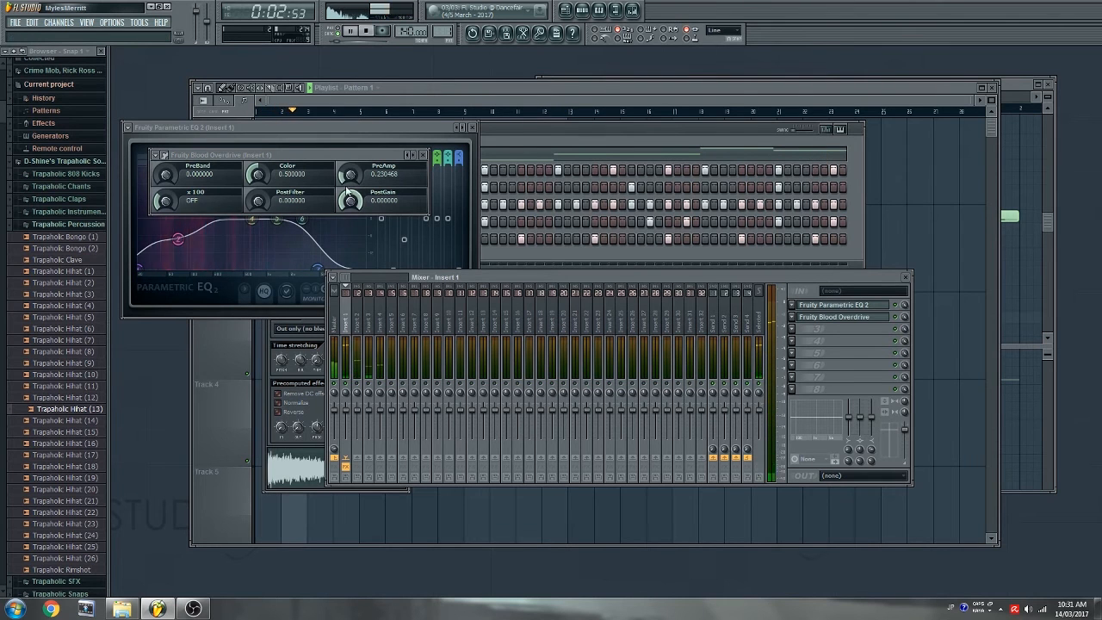
- Add Fruity Compressor in Insert 1's third slot and bring up its preset options
{"action": "left_click", "coordinate": [833, 329]}
{"action": "mouse_move", "coordinate": [805, 341]}
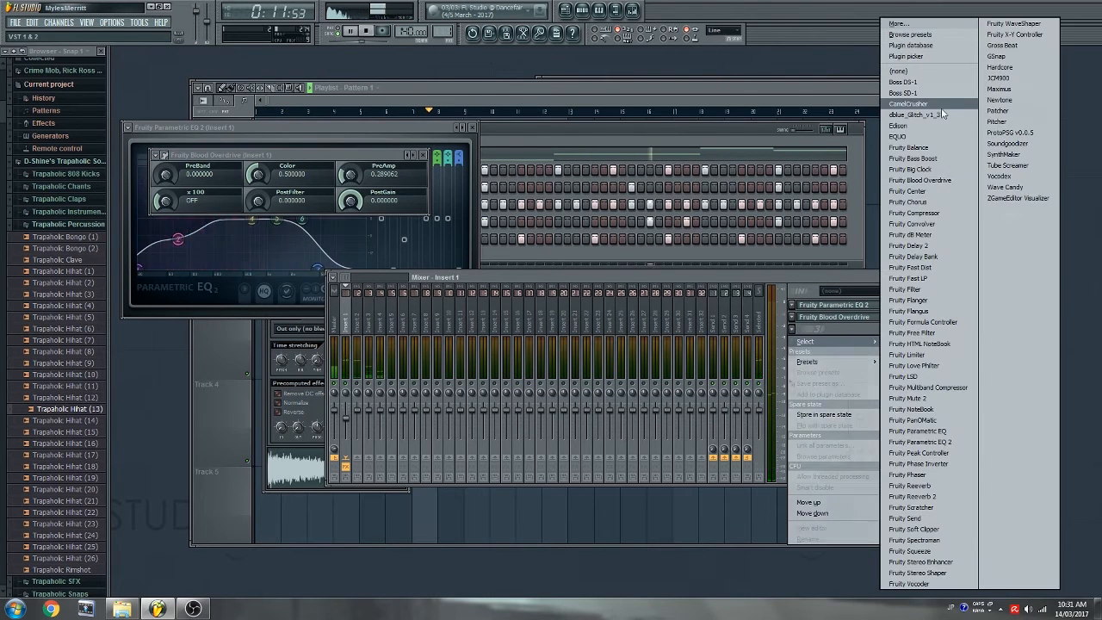
{"action": "left_click", "coordinate": [915, 213]}
{"action": "left_click", "coordinate": [191, 183]}
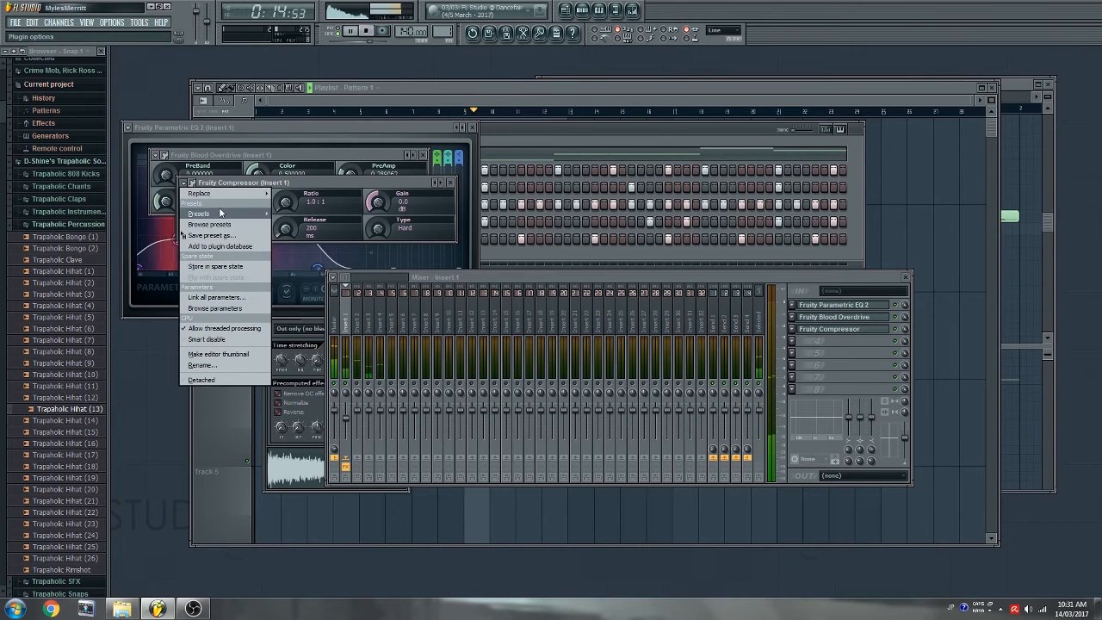
{"action": "mouse_move", "coordinate": [207, 213]}
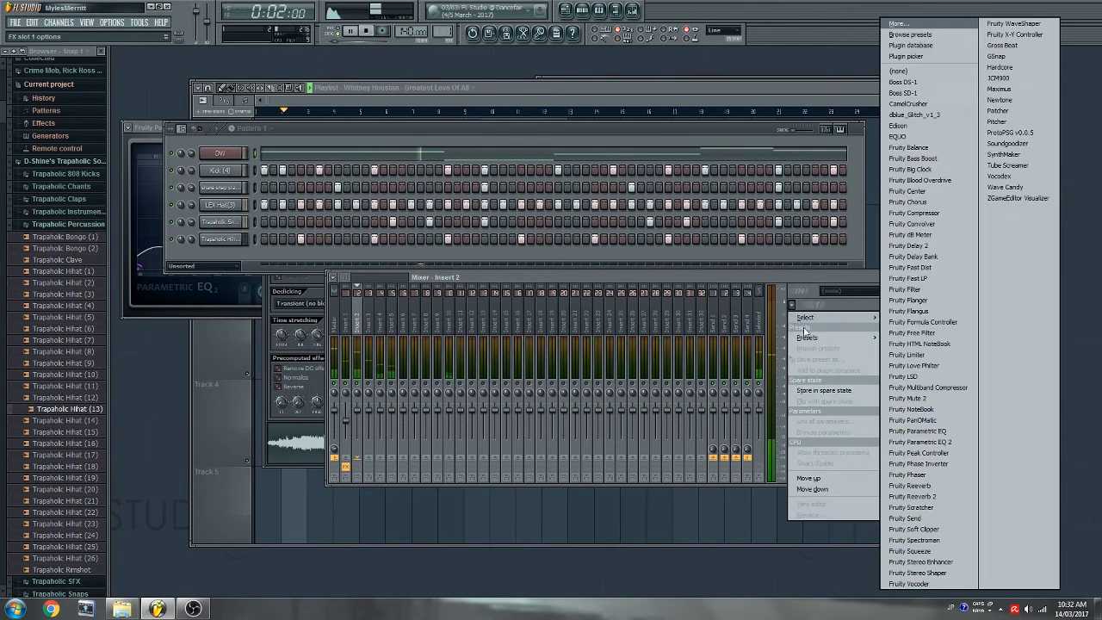
- Put Parametric EQ 2 and a Fruity Compressor (threshold −13, 10:1, gain 13) on Insert 2; lower its volume to 67%
{"action": "left_click", "coordinate": [913, 443]}
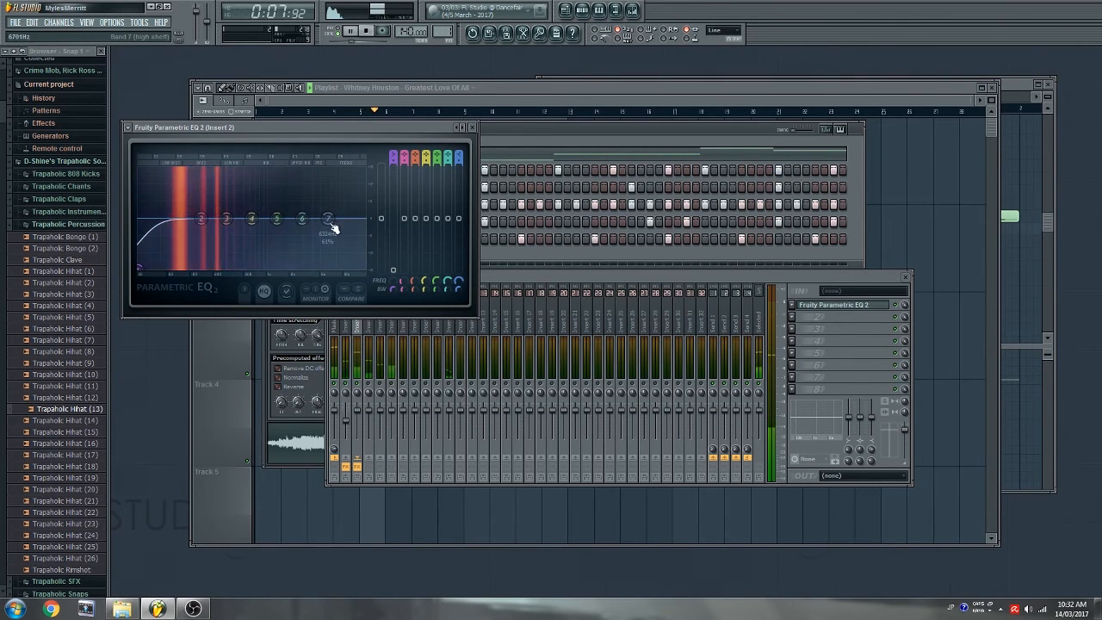
{"action": "left_click", "coordinate": [796, 323]}
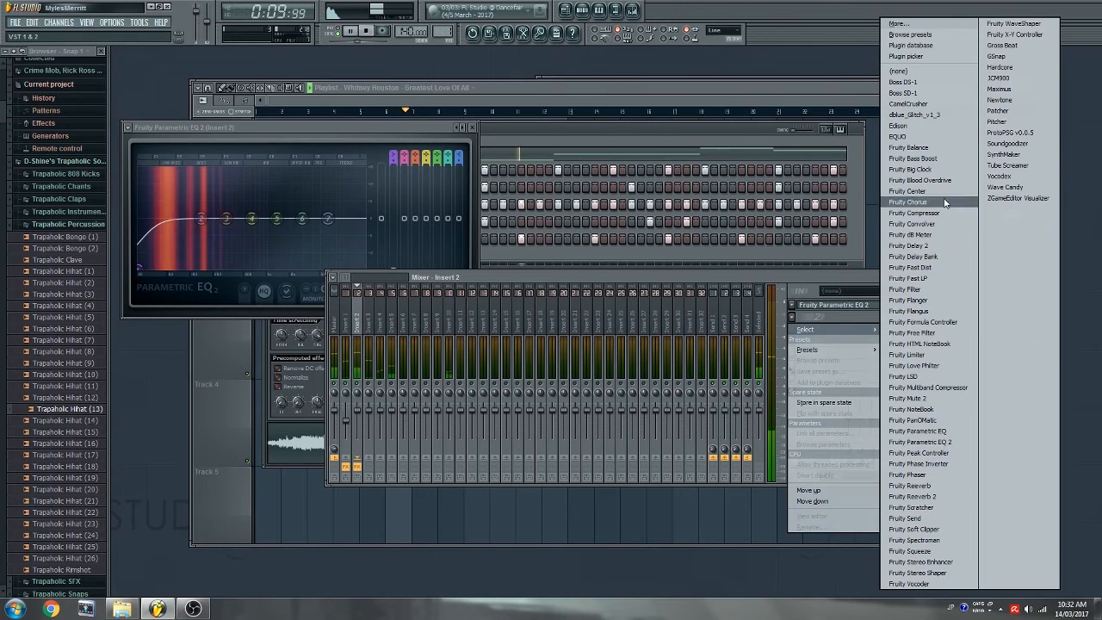
{"action": "left_click", "coordinate": [913, 213]}
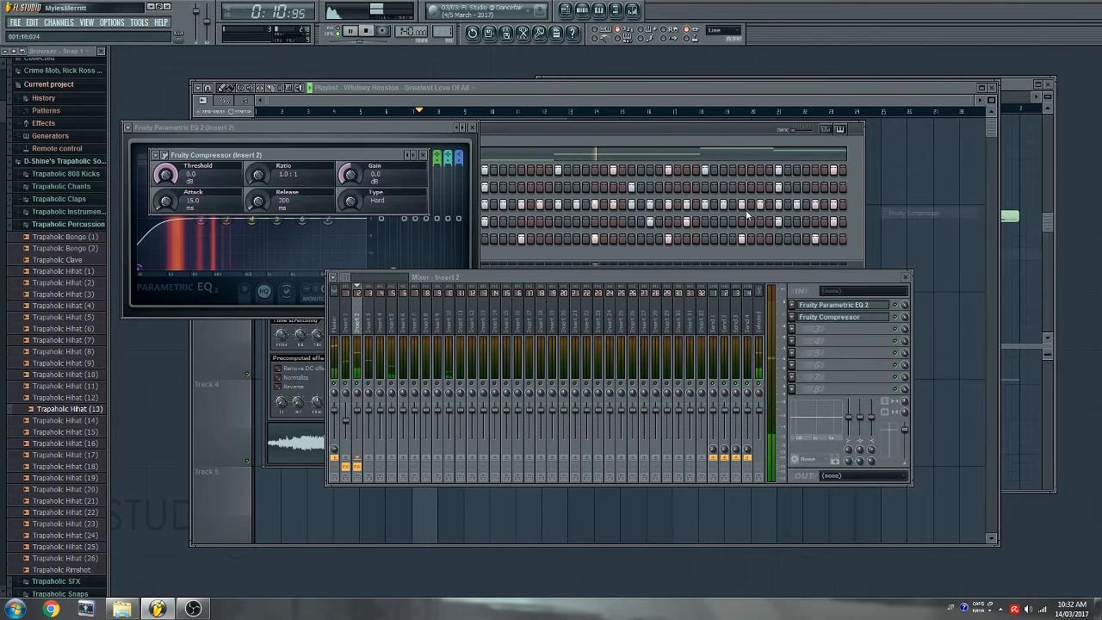
{"action": "left_click", "coordinate": [155, 155]}
{"action": "mouse_move", "coordinate": [224, 186]}
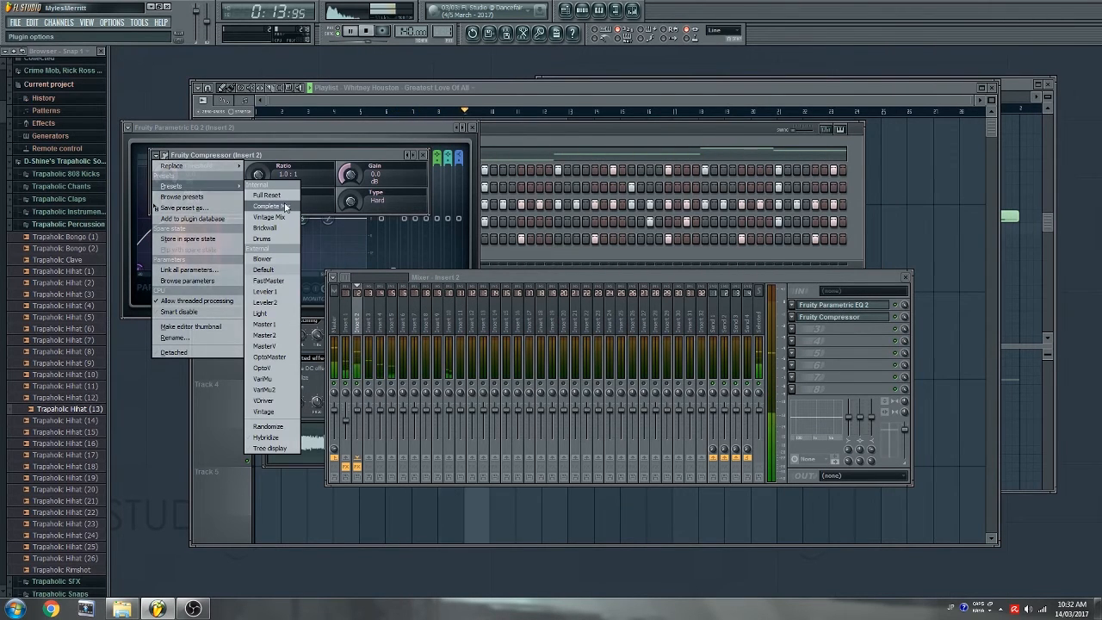
{"action": "left_click", "coordinate": [276, 221]}
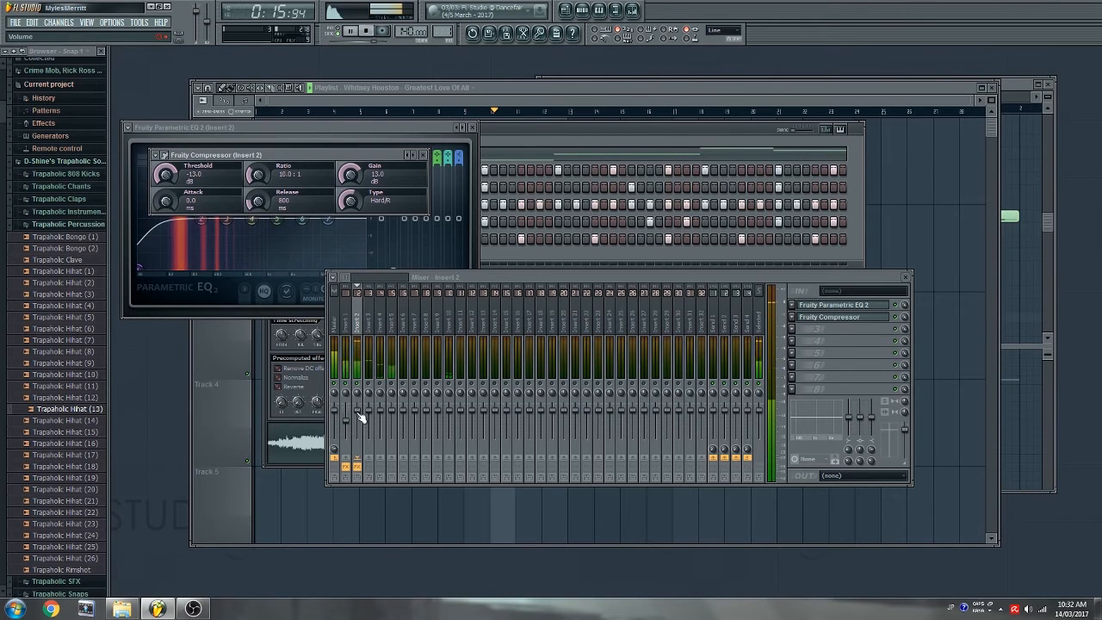
{"action": "mouse_move", "coordinate": [357, 418]}
{"action": "left_mouse_down"}
{"action": "mouse_move", "coordinate": [347, 419]}
{"action": "mouse_move", "coordinate": [357, 420]}
{"action": "left_mouse_up"}
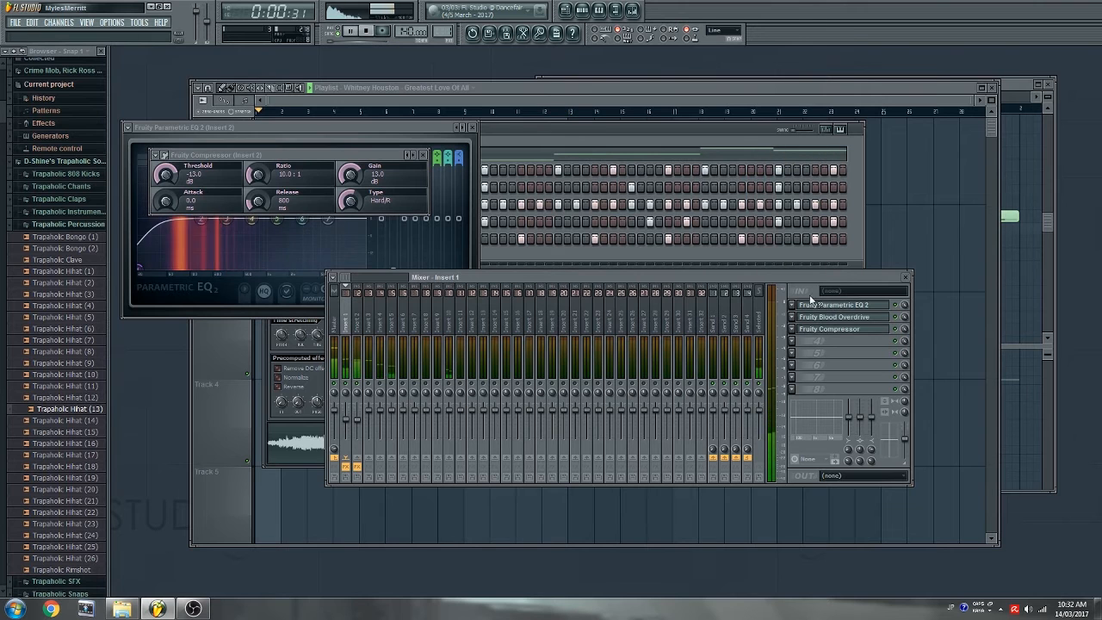
- Add Fruity Free Filter to Insert 1's fourth slot with a lowered Q and 52 Hz frequency
{"action": "left_click", "coordinate": [792, 341]}
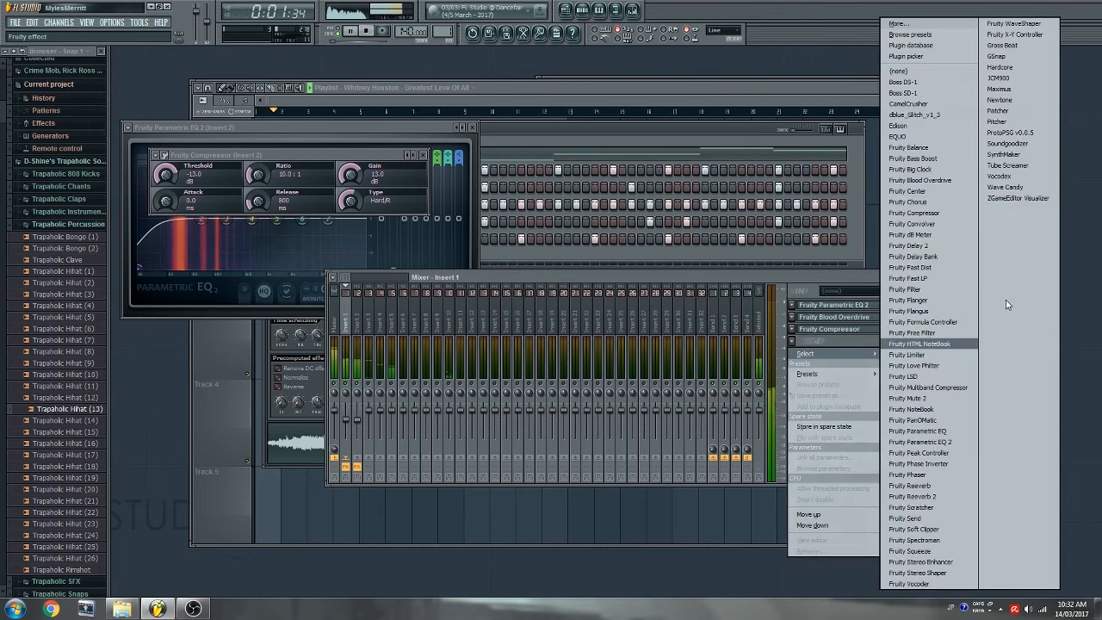
{"action": "left_click", "coordinate": [924, 336]}
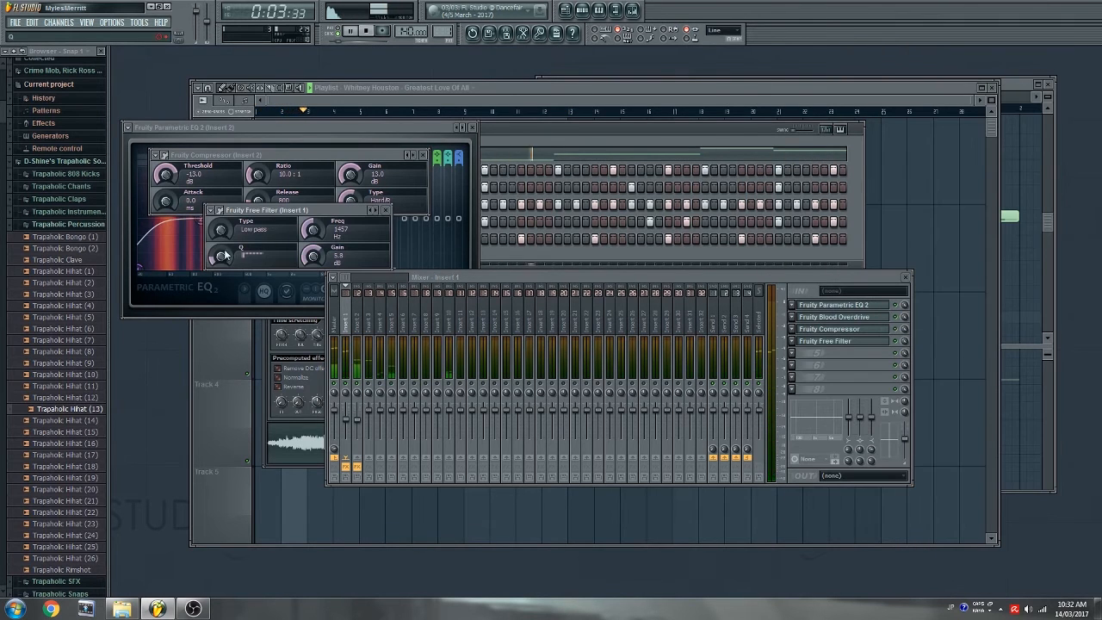
{"action": "left_click_drag", "start_coordinate": [312, 230], "coordinate": [313, 267]}
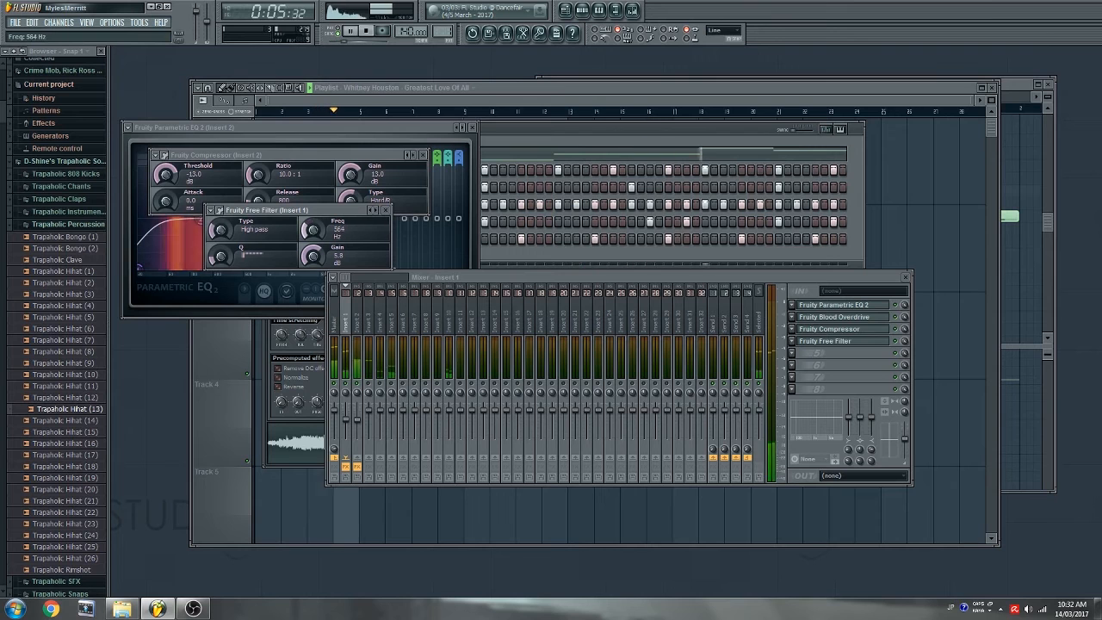
{"action": "left_click_drag", "start_coordinate": [221, 256], "coordinate": [221, 280]}
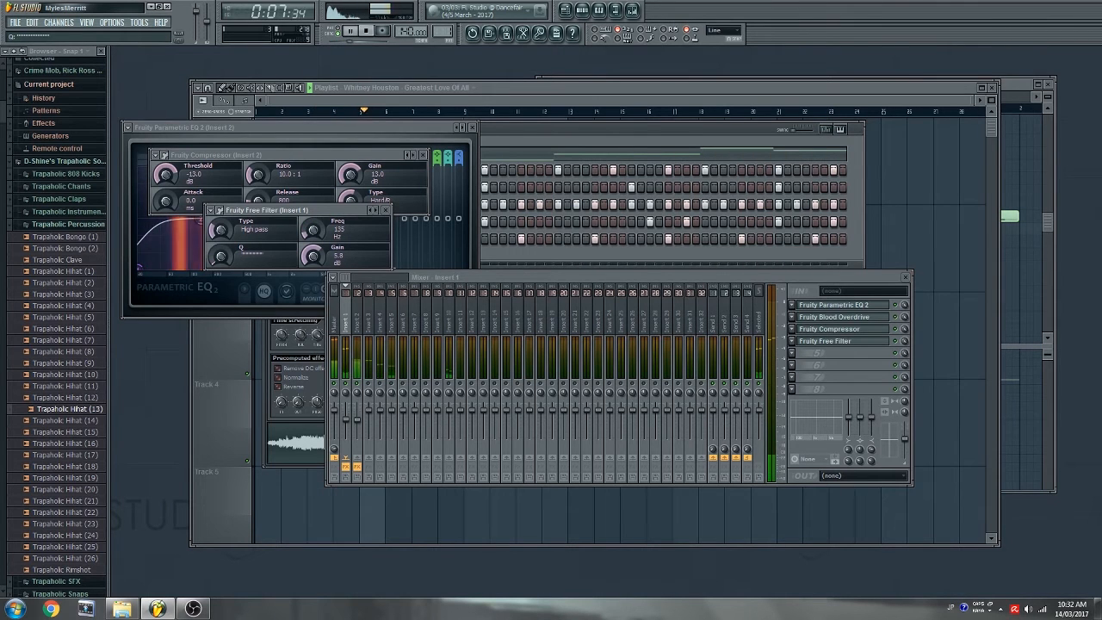
{"action": "left_click_drag", "start_coordinate": [304, 233], "coordinate": [304, 250]}
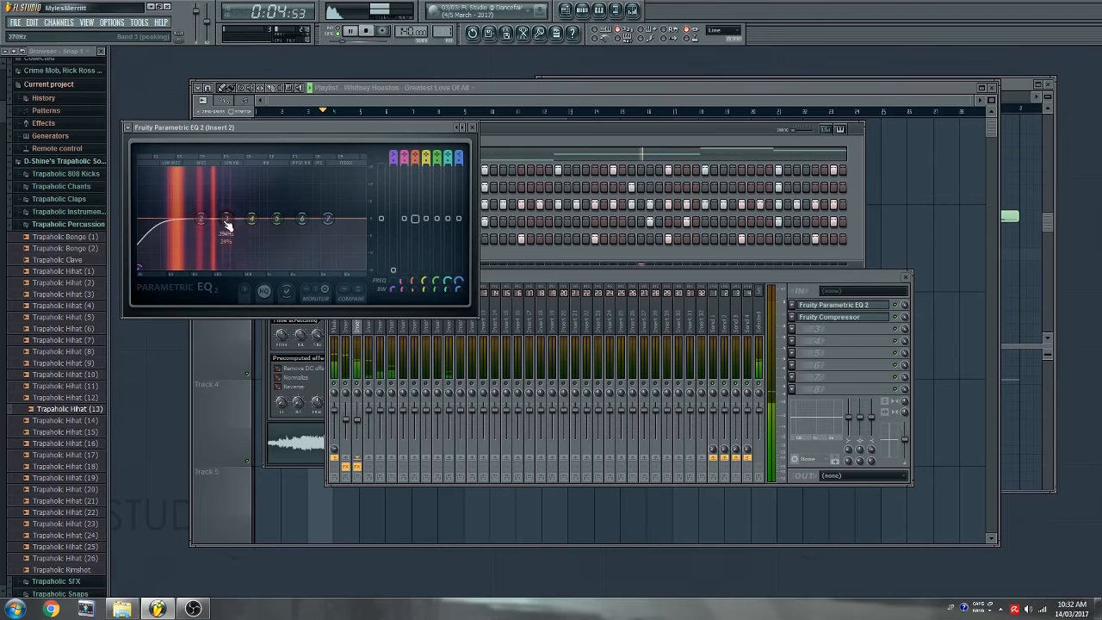
- Cut Insert 2's EQ third band to about −8.6 dB, roll off the highs, and add a soft 3:1 compressor
{"action": "left_click_drag", "start_coordinate": [232, 231], "coordinate": [187, 219]}
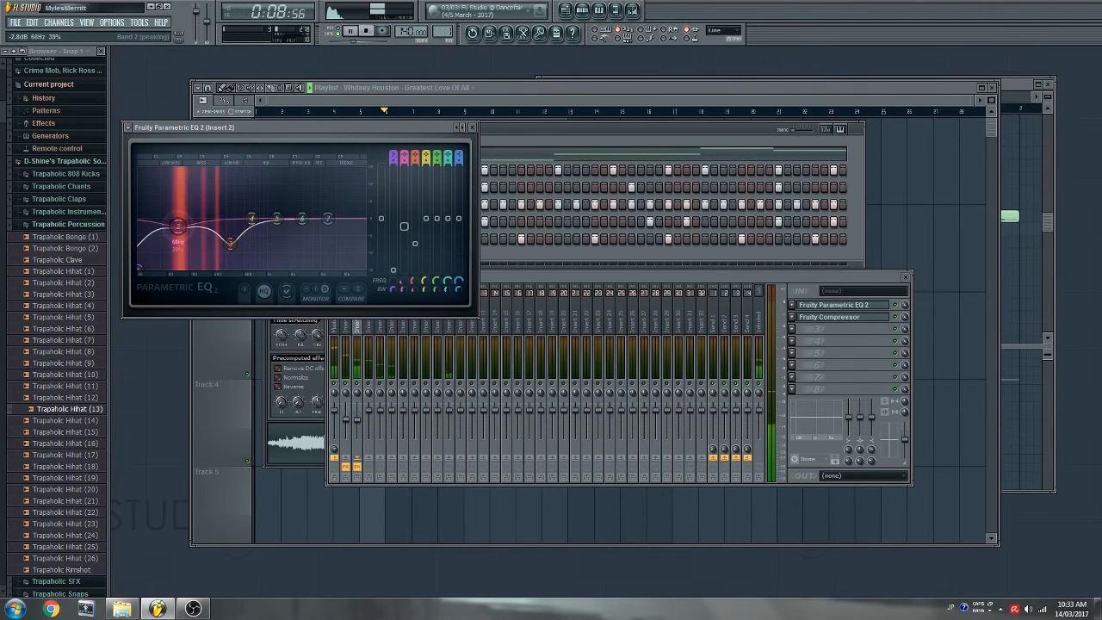
{"action": "left_click_drag", "start_coordinate": [328, 218], "coordinate": [298, 266]}
{"action": "left_click", "coordinate": [840, 329]}
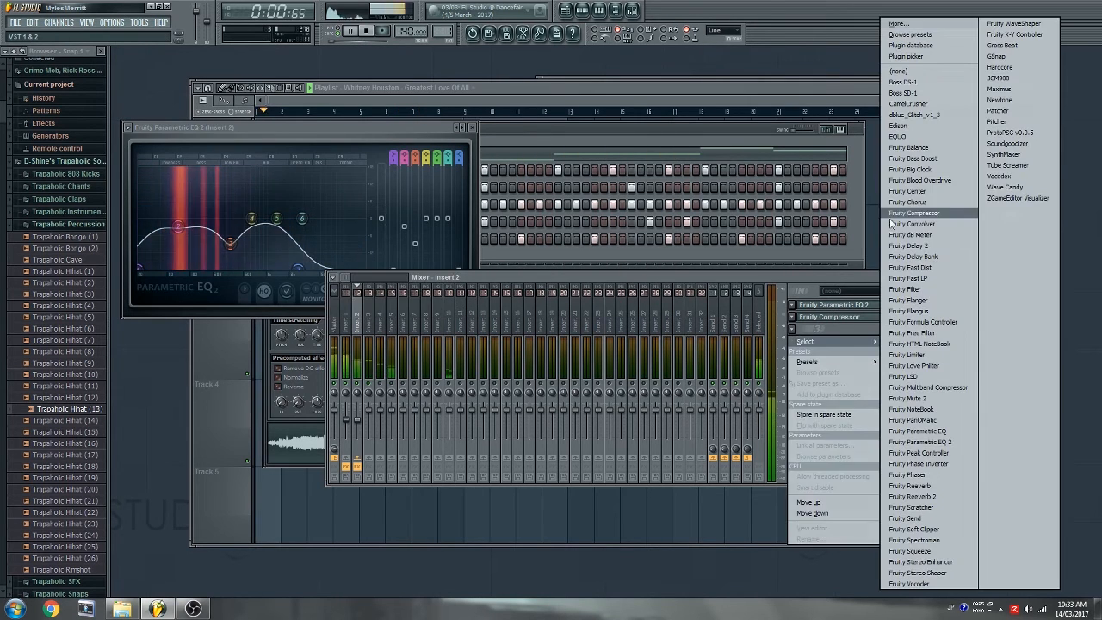
{"action": "left_click", "coordinate": [926, 212]}
{"action": "left_click", "coordinate": [192, 183]}
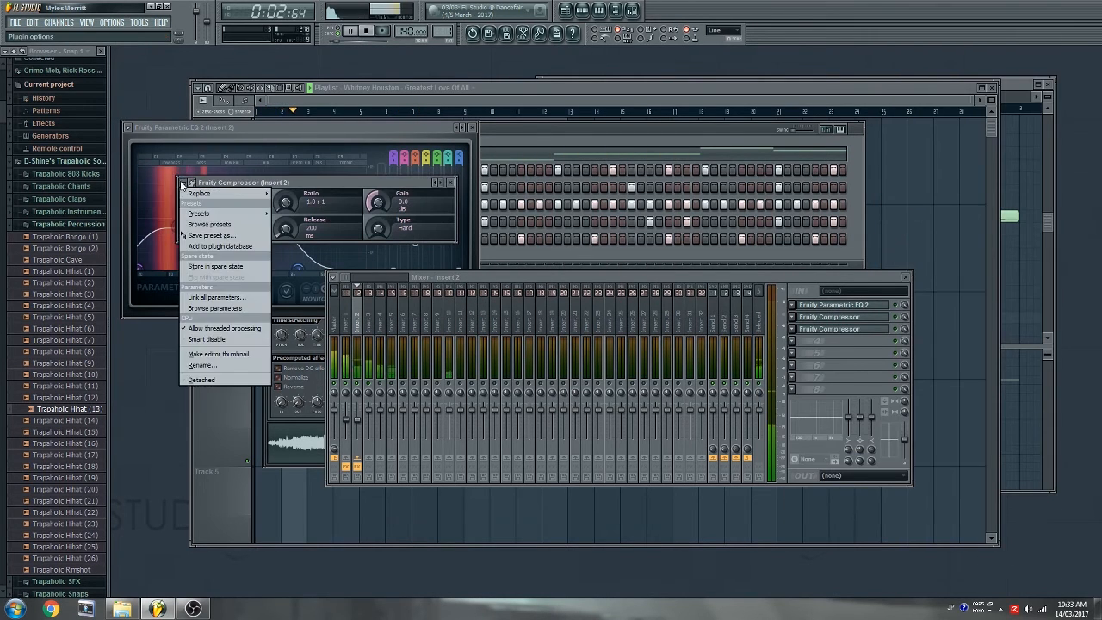
{"action": "mouse_move", "coordinate": [200, 213]}
{"action": "left_click", "coordinate": [297, 233]}
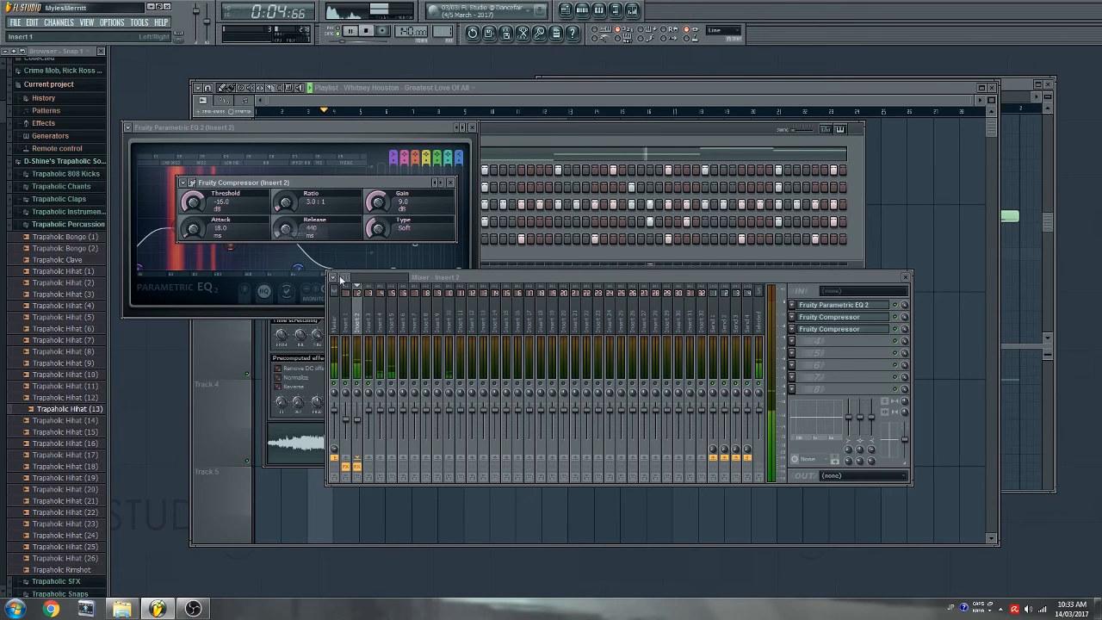
{"action": "left_click", "coordinate": [373, 422]}
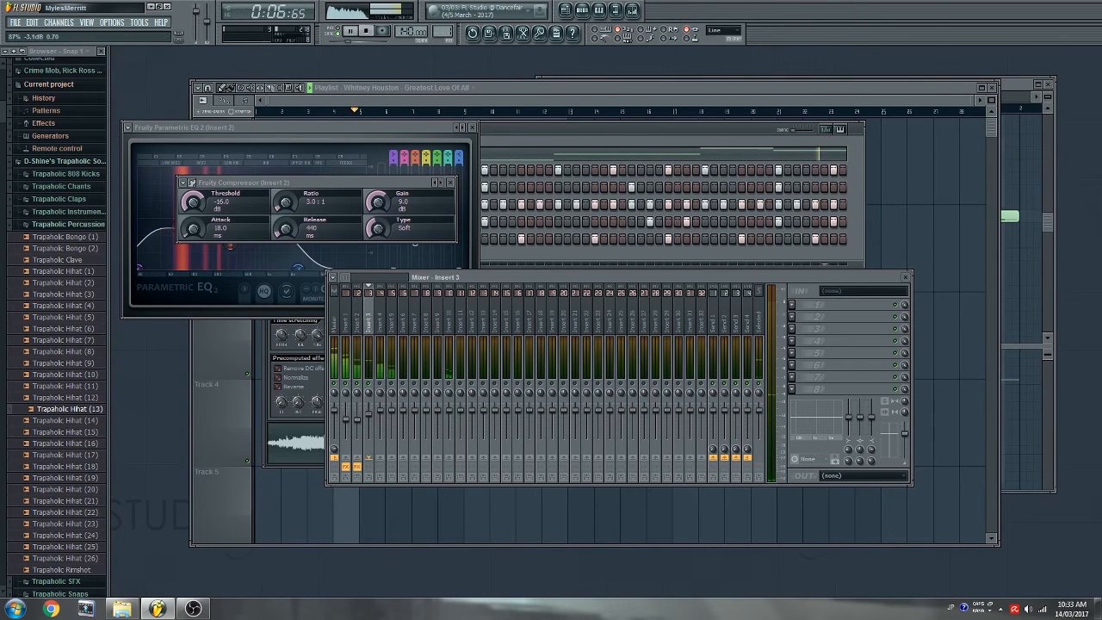
- Load Fruity Parametric EQ 2 on Insert 3 and cut the lows with band 1
{"action": "left_click", "coordinate": [800, 324]}
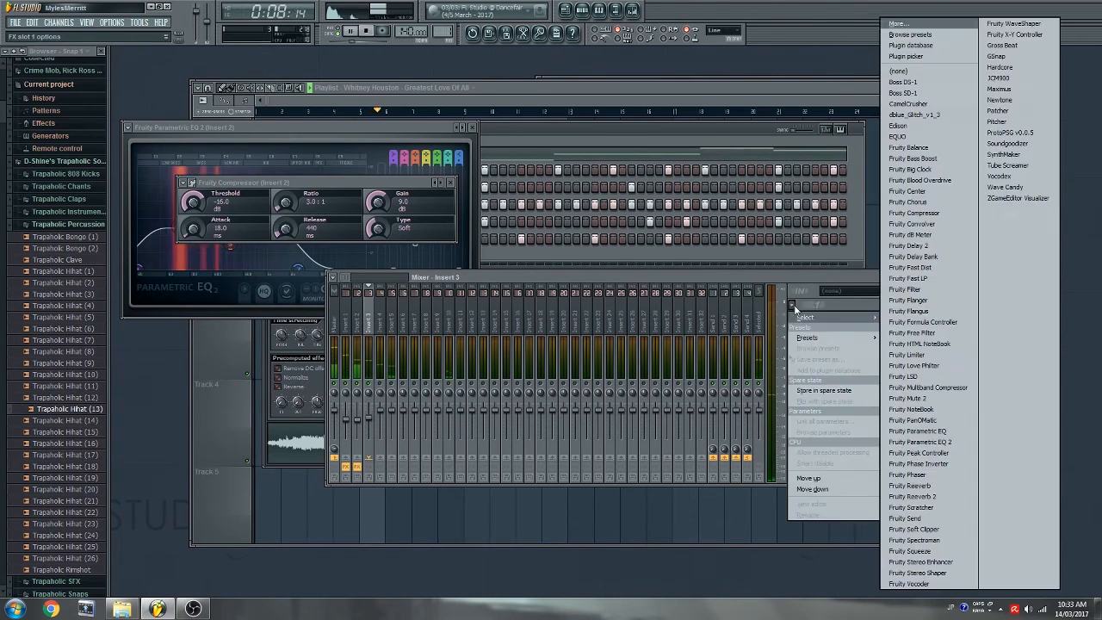
{"action": "left_click", "coordinate": [929, 421]}
{"action": "left_click_drag", "start_coordinate": [175, 218], "coordinate": [258, 267]}
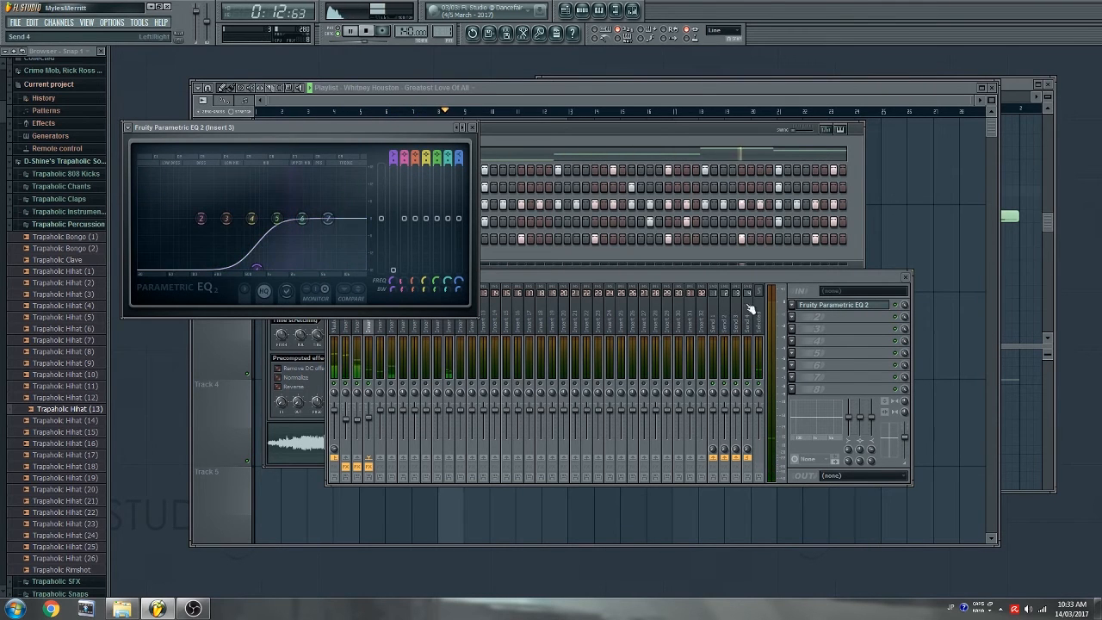
- Add Soundgoodizer in the second slot set to mode D
{"action": "left_click", "coordinate": [794, 318]}
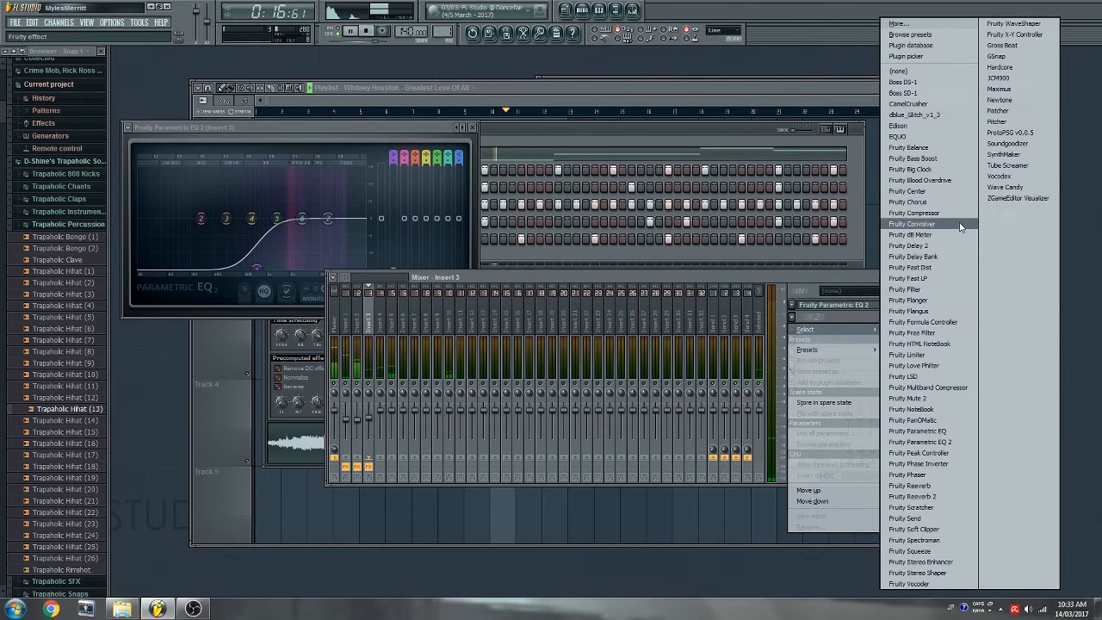
{"action": "left_click", "coordinate": [1007, 143]}
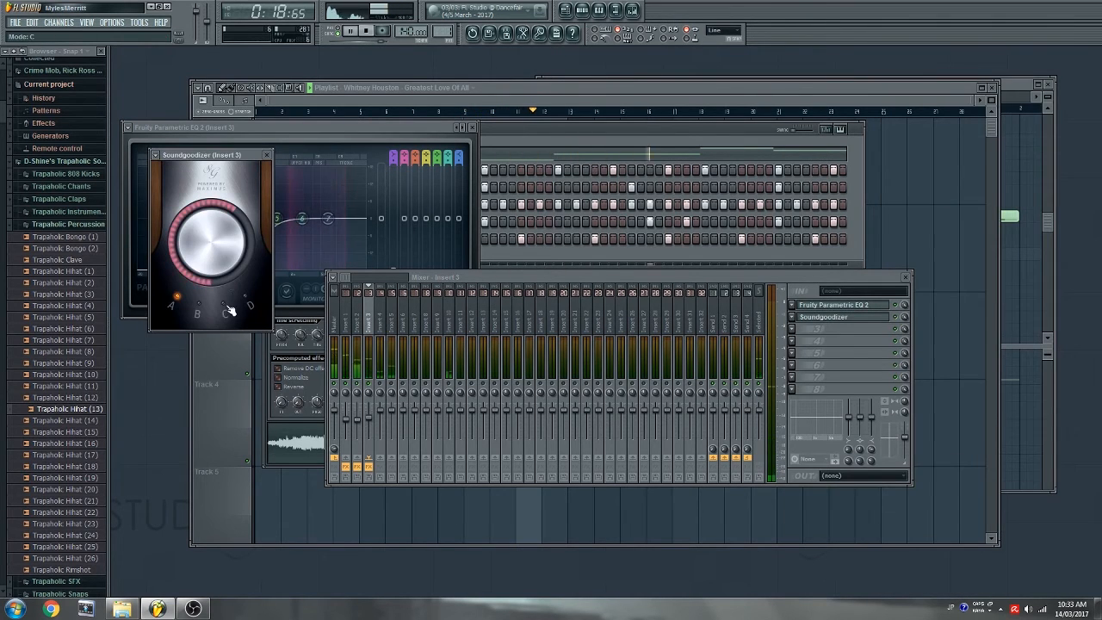
{"action": "left_click", "coordinate": [252, 301]}
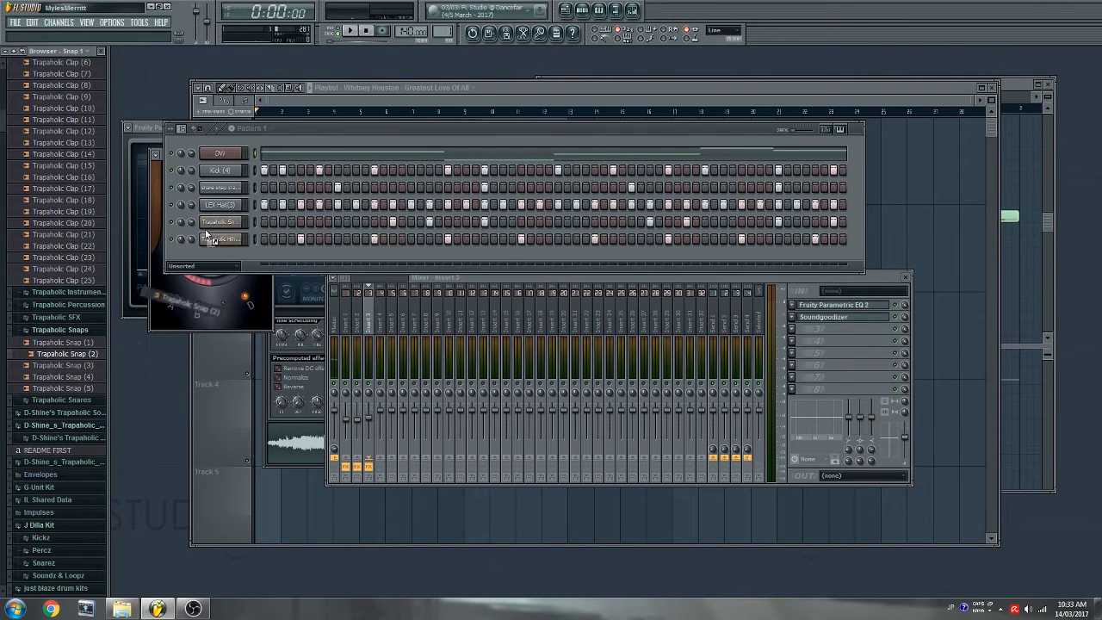
- For the Trapaholic Snap channel, load Fruity Reeverb into Insert 3's third slot and adjust its decay
{"action": "left_click", "coordinate": [221, 187]}
{"action": "left_click", "coordinate": [431, 298]}
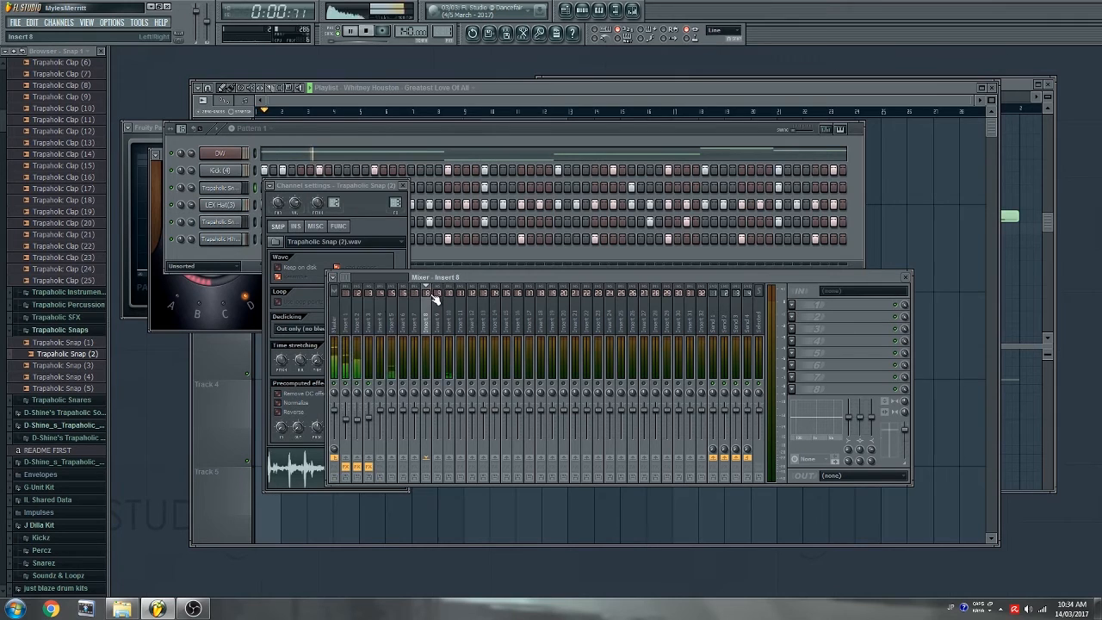
{"action": "left_click", "coordinate": [372, 331]}
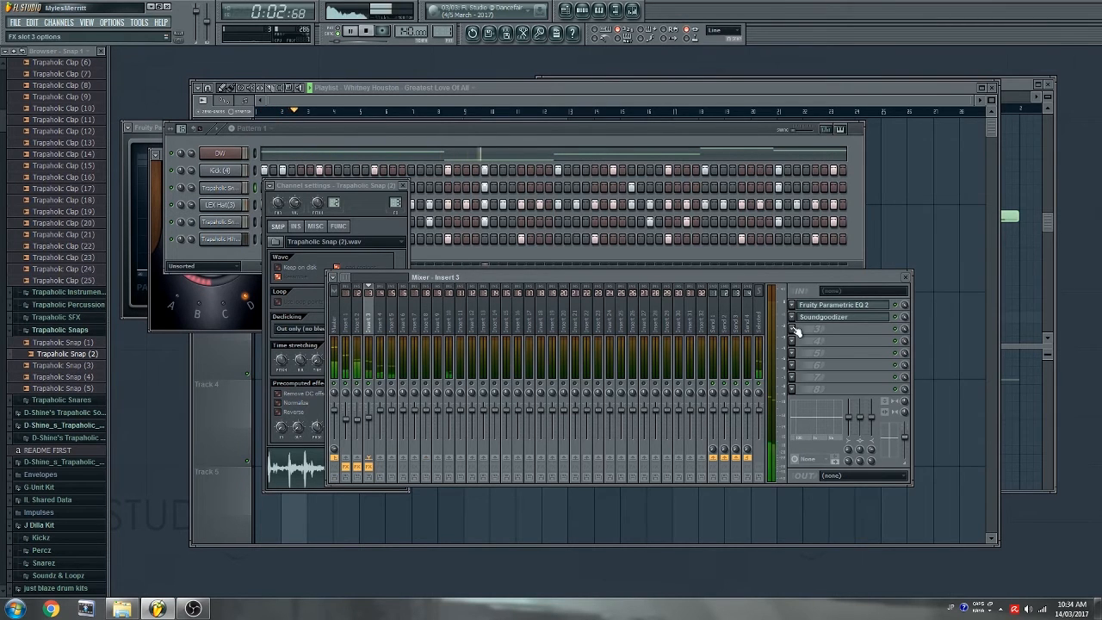
{"action": "left_click", "coordinate": [796, 329]}
{"action": "mouse_move", "coordinate": [831, 341]}
{"action": "left_click", "coordinate": [913, 497]}
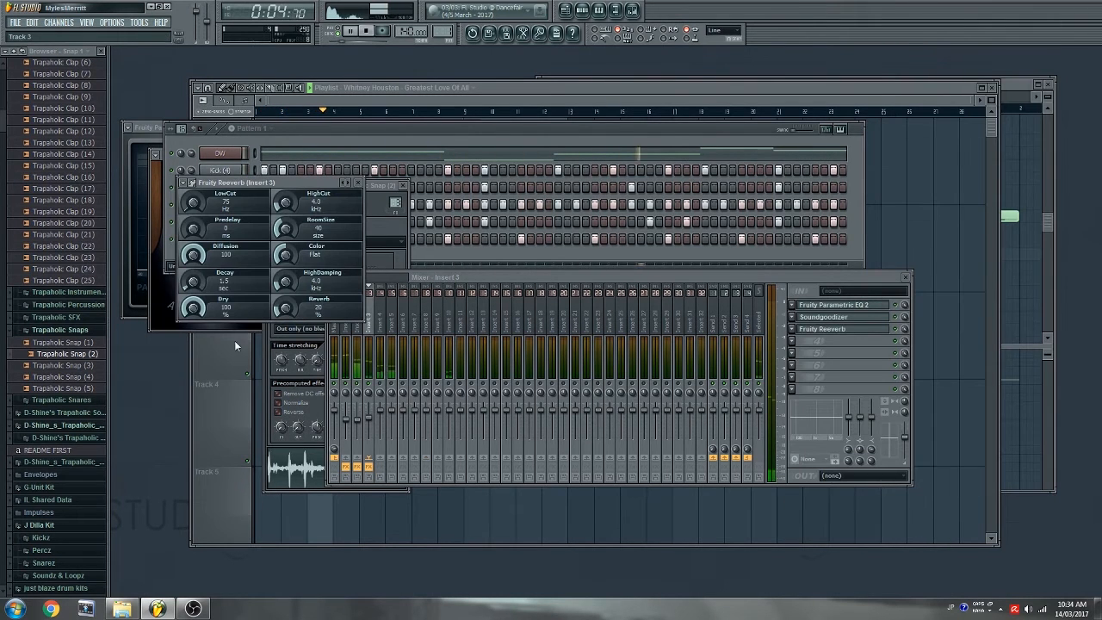
{"action": "left_click_drag", "start_coordinate": [189, 291], "coordinate": [188, 305]}
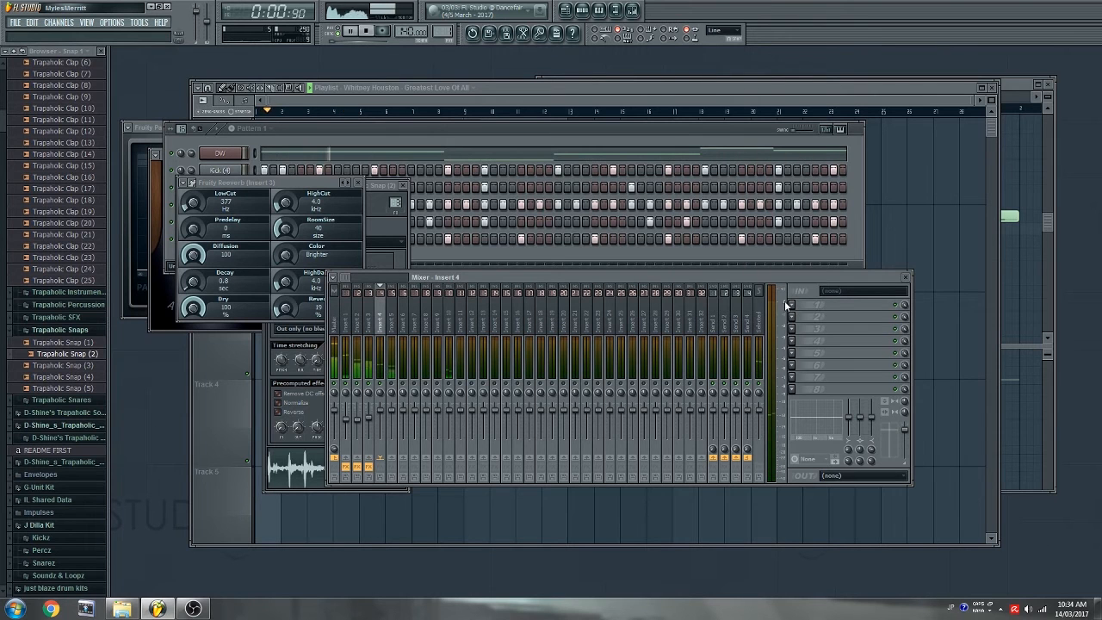
{"action": "left_click", "coordinate": [791, 306]}
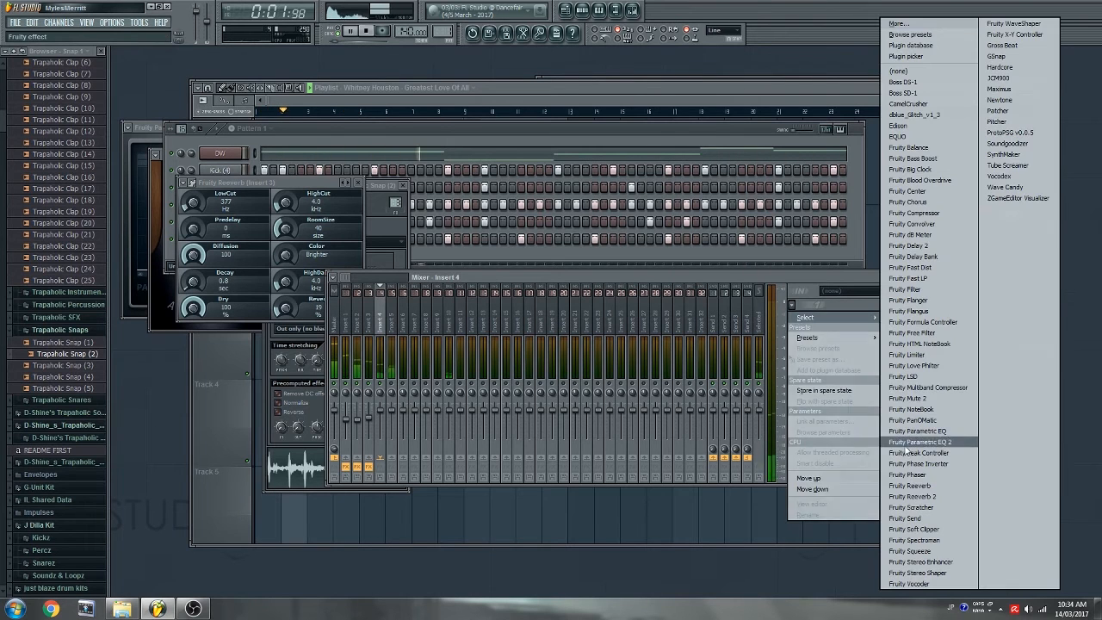
- Load Fruity Parametric EQ 2 on Insert 4 and shape a low-cut curve
{"action": "left_click", "coordinate": [938, 443]}
{"action": "left_click_drag", "start_coordinate": [175, 219], "coordinate": [250, 270]}
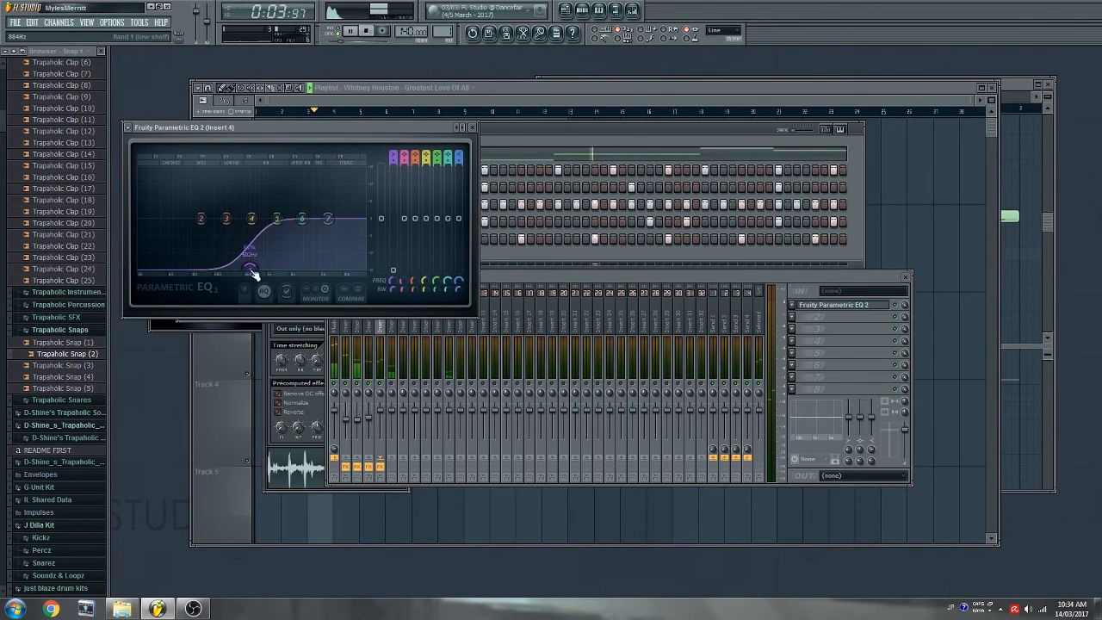
{"action": "mouse_move", "coordinate": [278, 236]}
{"action": "left_mouse_down"}
{"action": "mouse_move", "coordinate": [251, 248]}
{"action": "mouse_move", "coordinate": [298, 226]}
{"action": "mouse_move", "coordinate": [283, 234]}
{"action": "left_mouse_up"}
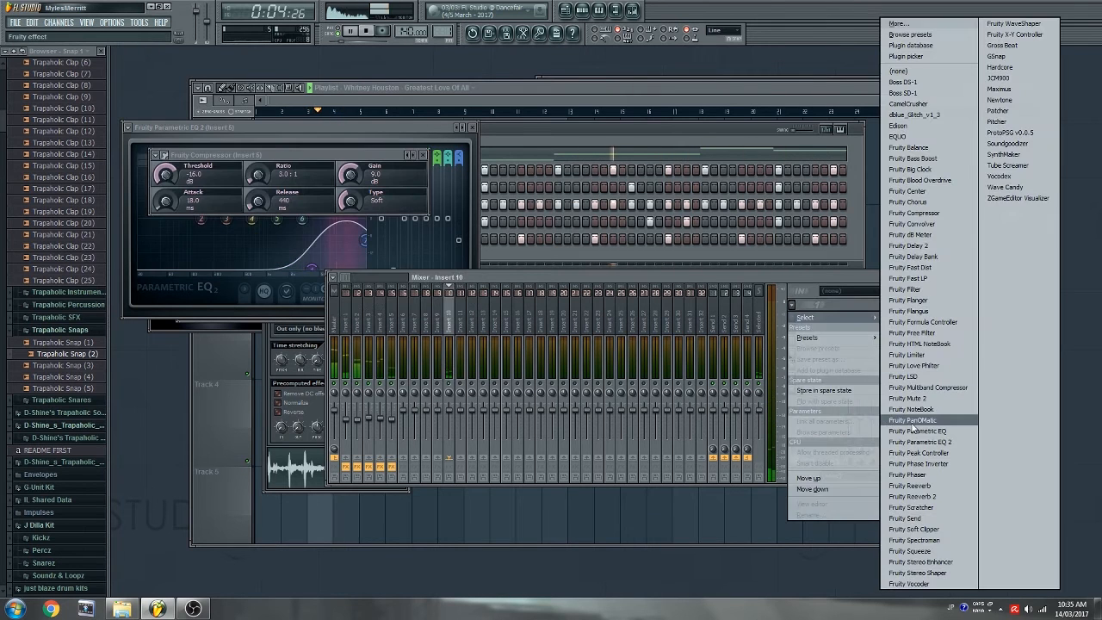
- Give Insert 10 a Parametric EQ 2 low-shelf cut followed by a soft 3:1 Fruity Compressor
{"action": "left_click", "coordinate": [920, 442]}
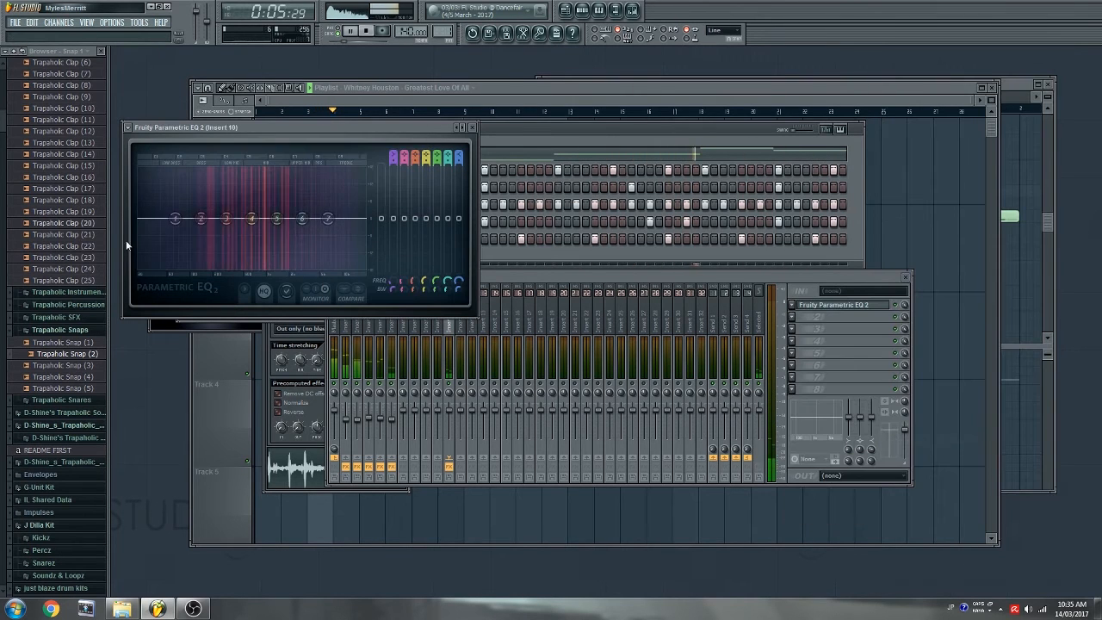
{"action": "left_click_drag", "start_coordinate": [151, 220], "coordinate": [191, 266]}
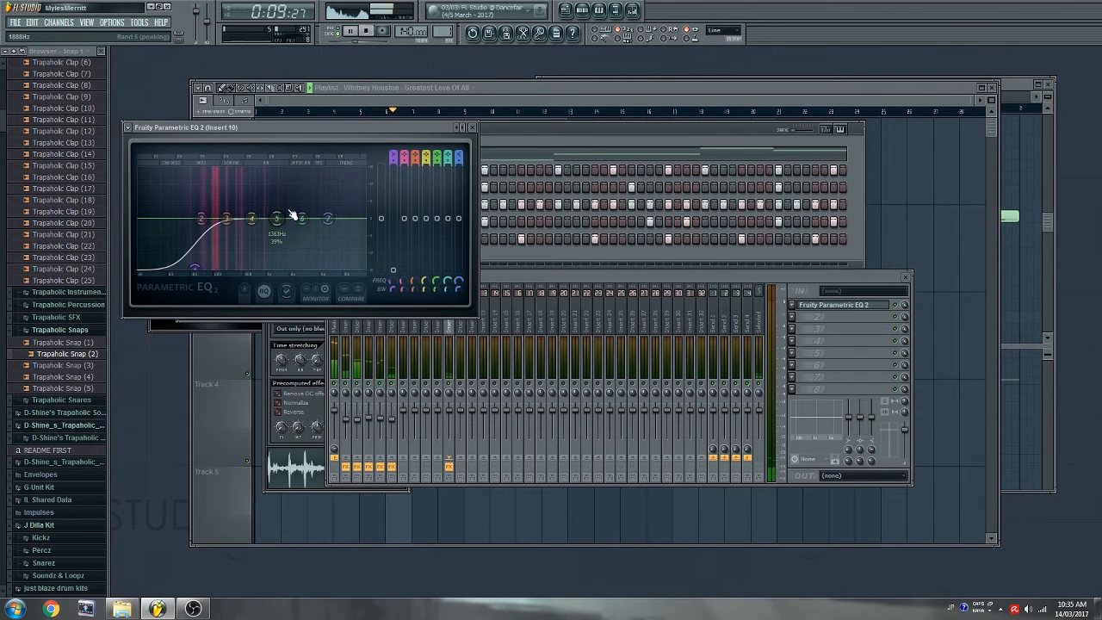
{"action": "left_click", "coordinate": [793, 318]}
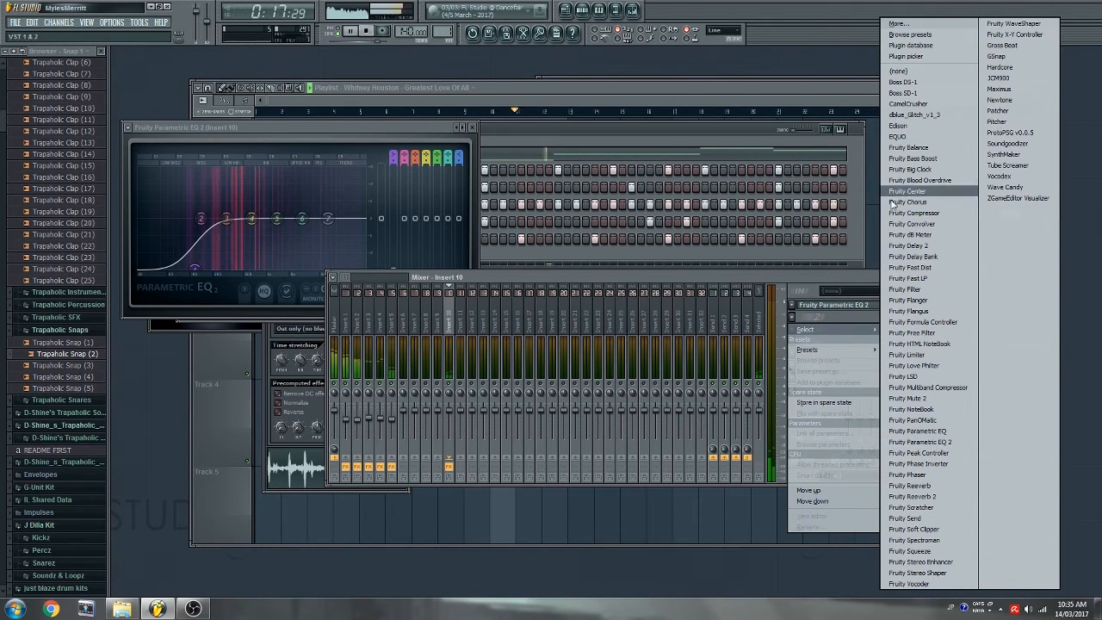
{"action": "left_click", "coordinate": [920, 213]}
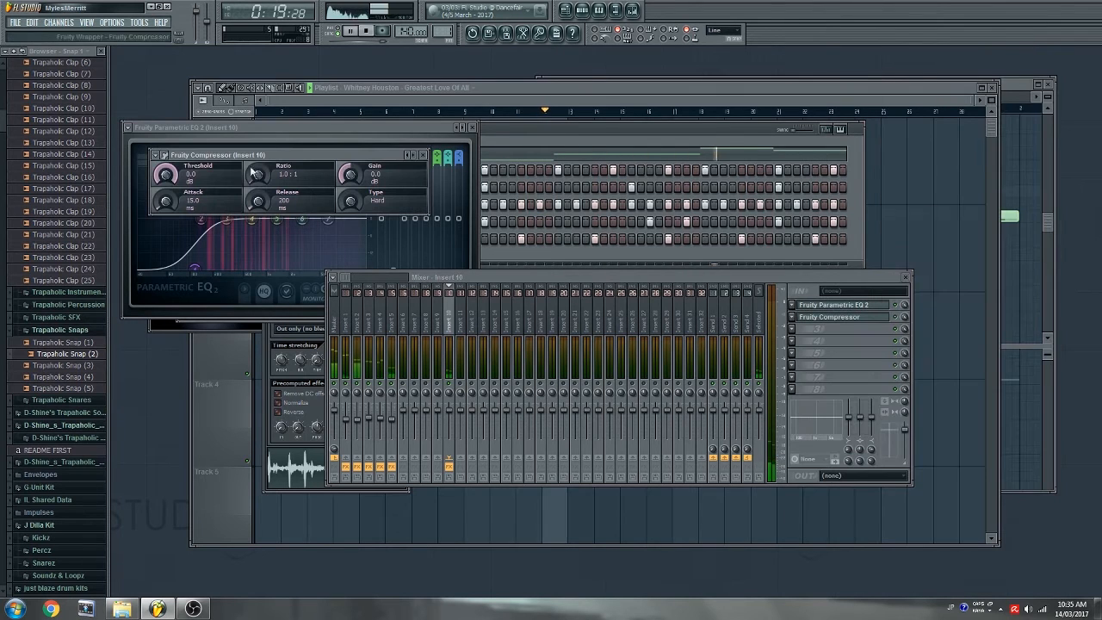
{"action": "left_click", "coordinate": [156, 155]}
{"action": "mouse_move", "coordinate": [176, 185]}
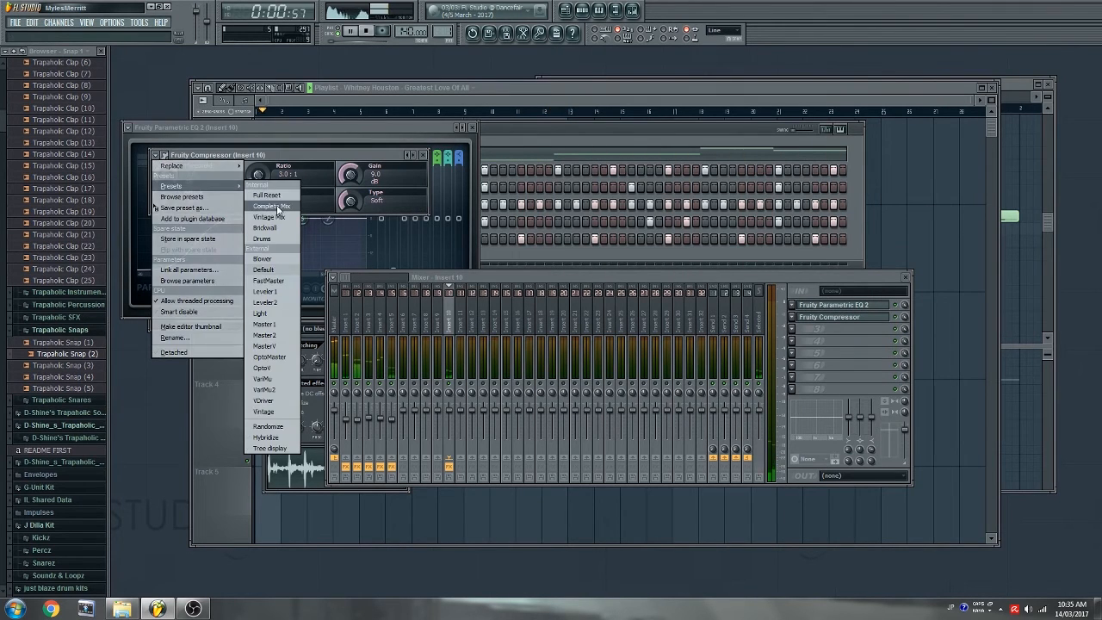
{"action": "left_click", "coordinate": [277, 209]}
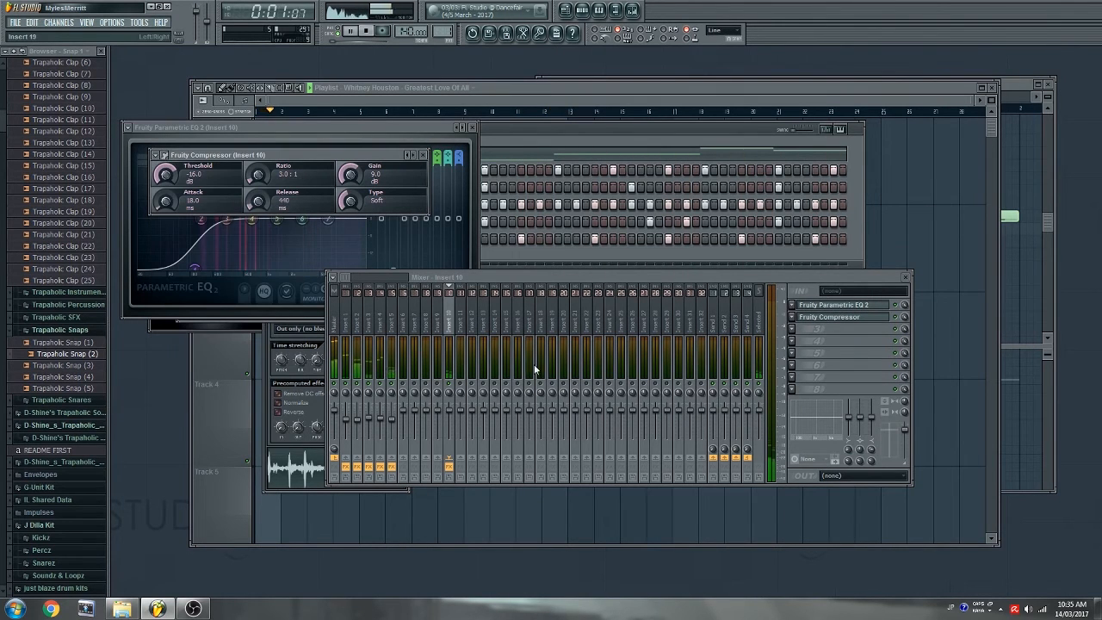
- Roll off the highs with the shelf band on Insert 10's EQ
{"action": "left_click", "coordinate": [794, 331]}
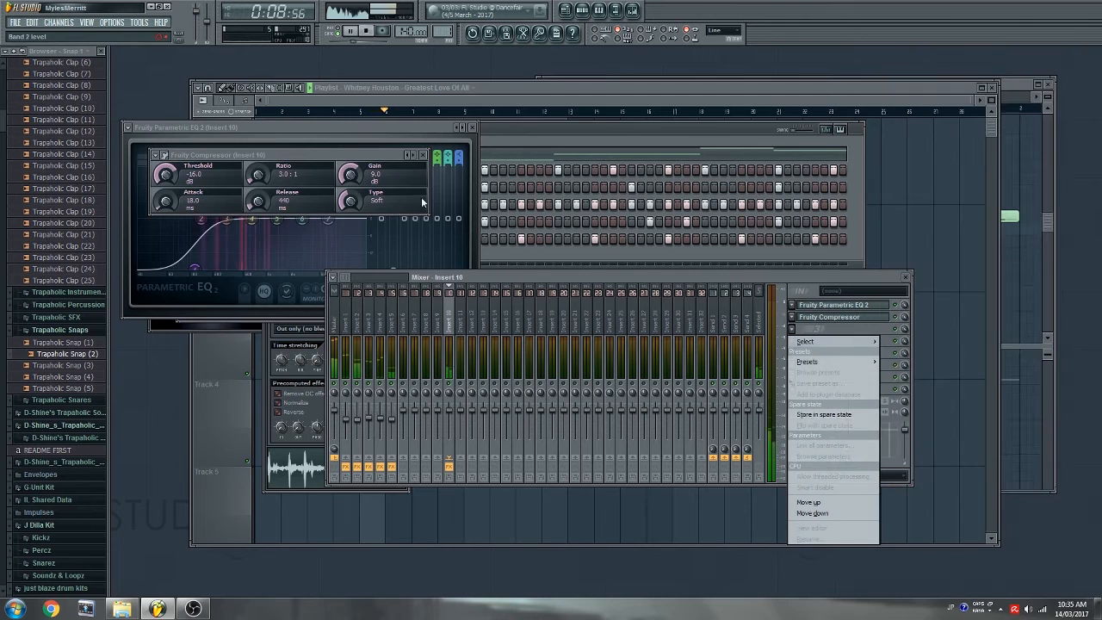
{"action": "left_click", "coordinate": [344, 207]}
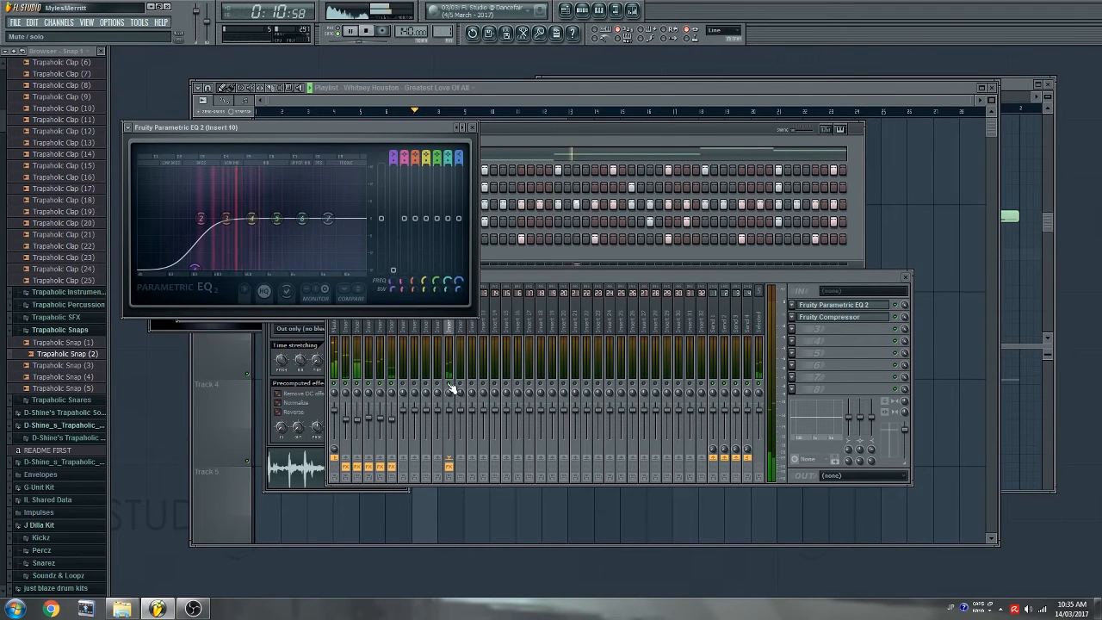
{"action": "left_click_drag", "start_coordinate": [328, 219], "coordinate": [348, 265]}
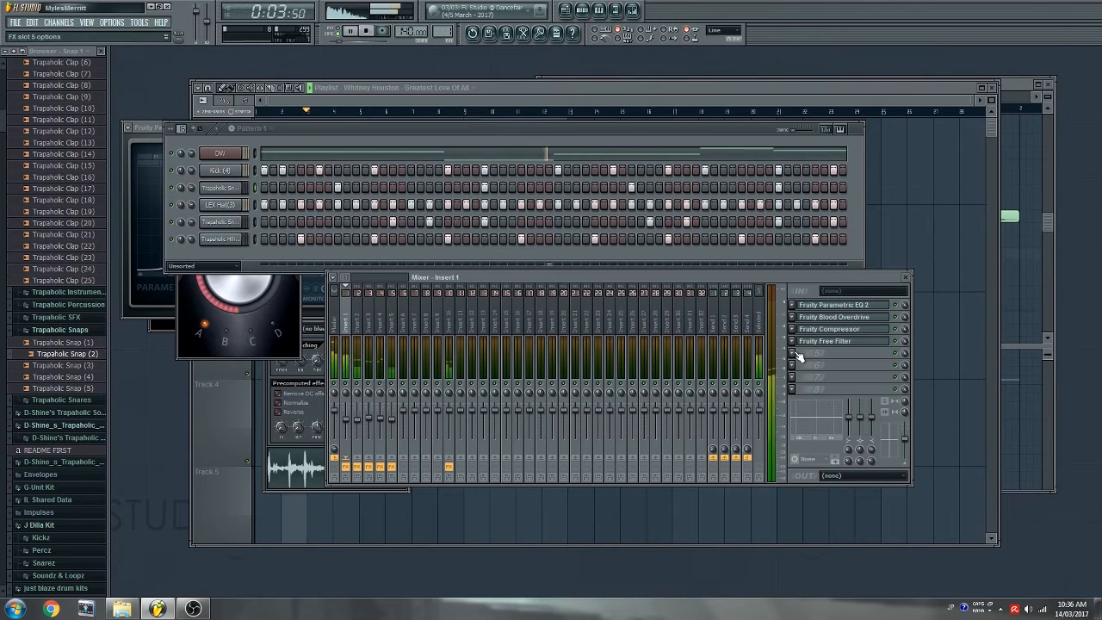
{"action": "left_click", "coordinate": [805, 355]}
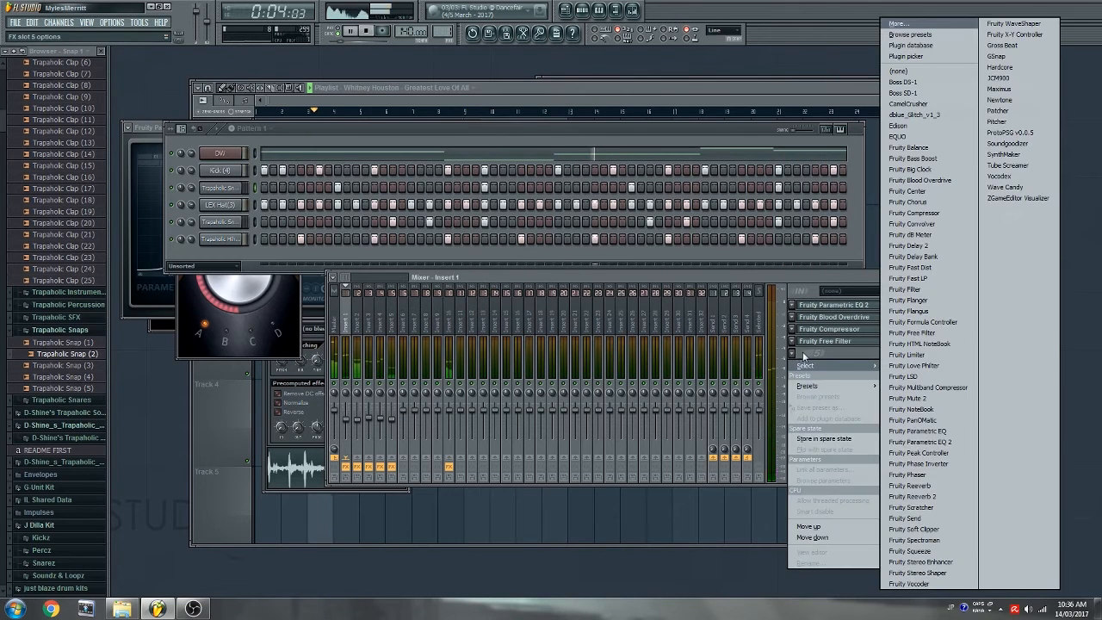
- Load Fruity Peak Controller and filter the channel rack to show only audio clip channels
{"action": "left_click", "coordinate": [946, 452]}
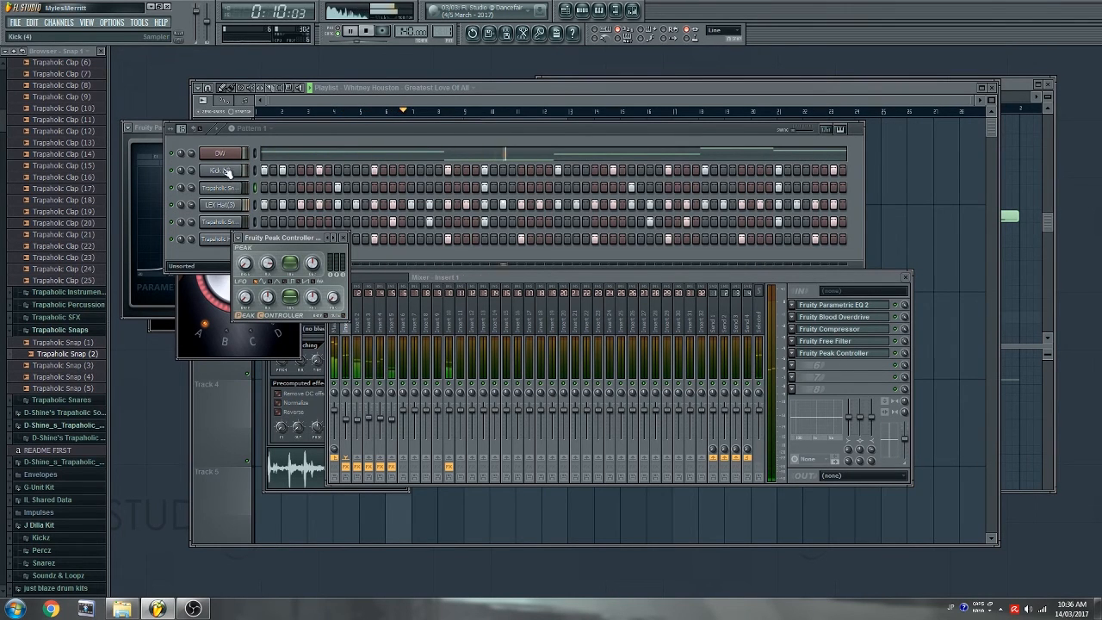
{"action": "left_click", "coordinate": [193, 268]}
{"action": "left_click", "coordinate": [199, 293]}
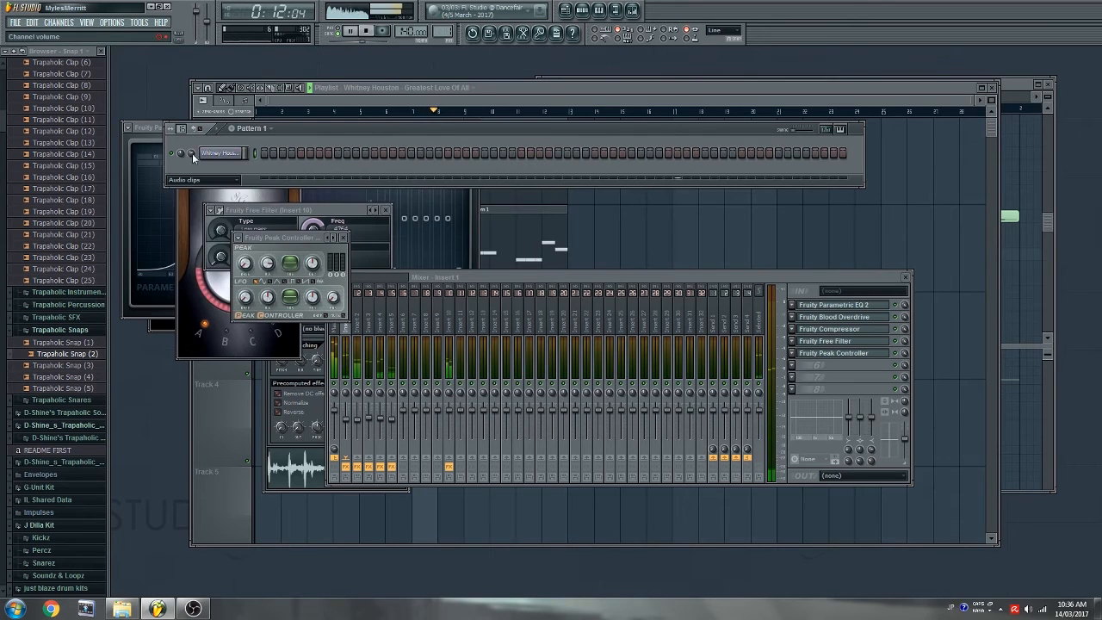
- Link the sample's volume to Peak ctrl (Insert 1) - Peak with Inverted mapping, then adjust the controller's base
{"action": "right_click", "coordinate": [193, 157]}
{"action": "left_click", "coordinate": [226, 237]}
{"action": "left_click", "coordinate": [534, 311]}
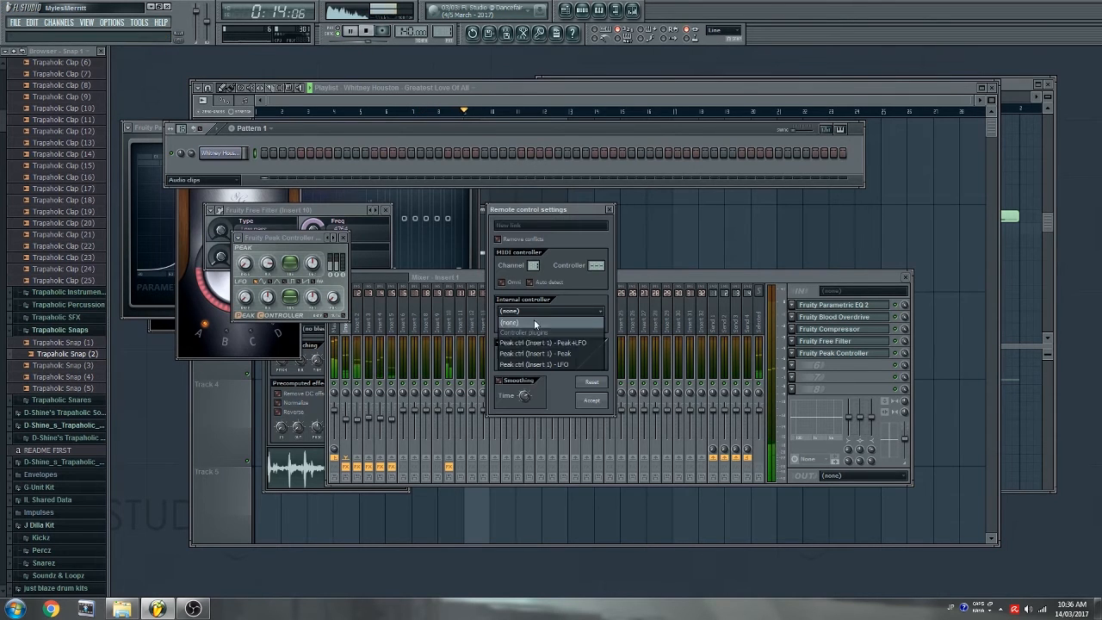
{"action": "left_click", "coordinate": [534, 353]}
{"action": "left_click", "coordinate": [510, 353]}
{"action": "left_click", "coordinate": [510, 376]}
{"action": "left_click", "coordinate": [595, 402]}
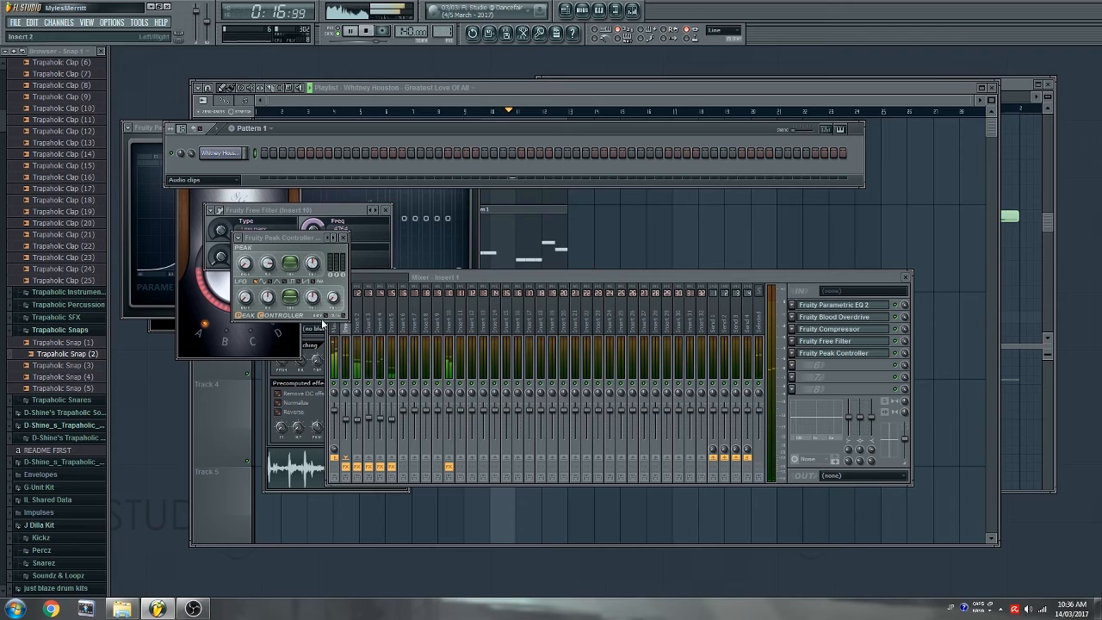
{"action": "left_click", "coordinate": [246, 266]}
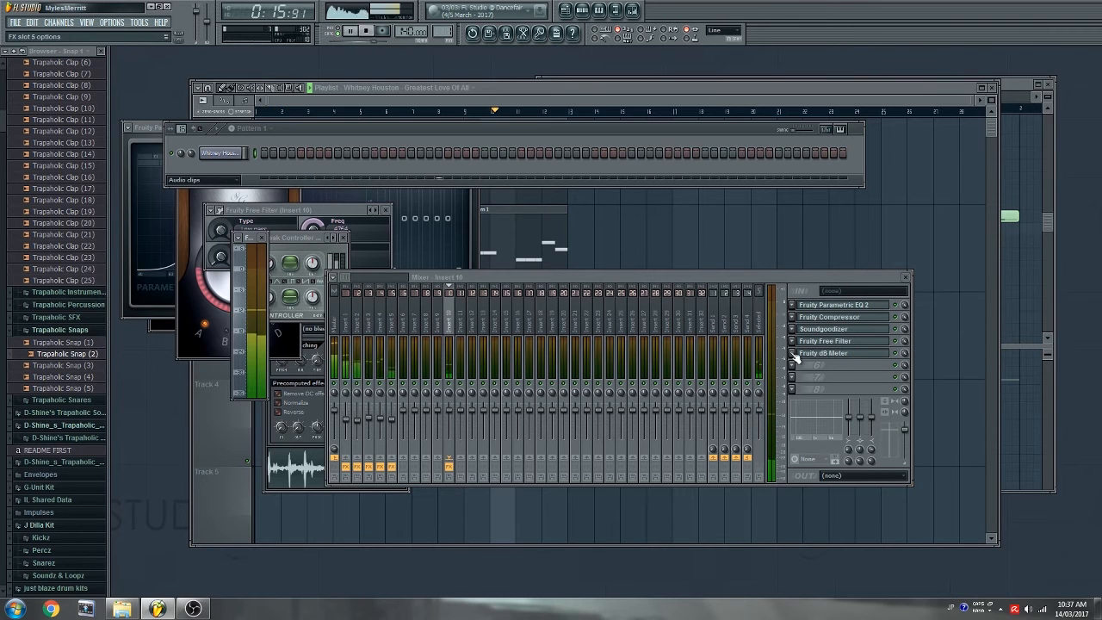
- Replace Insert 10's dB meter with Fruity Delay 2, lowering its feedback cutoff and input level
{"action": "left_click", "coordinate": [794, 354]}
{"action": "mouse_move", "coordinate": [827, 365]}
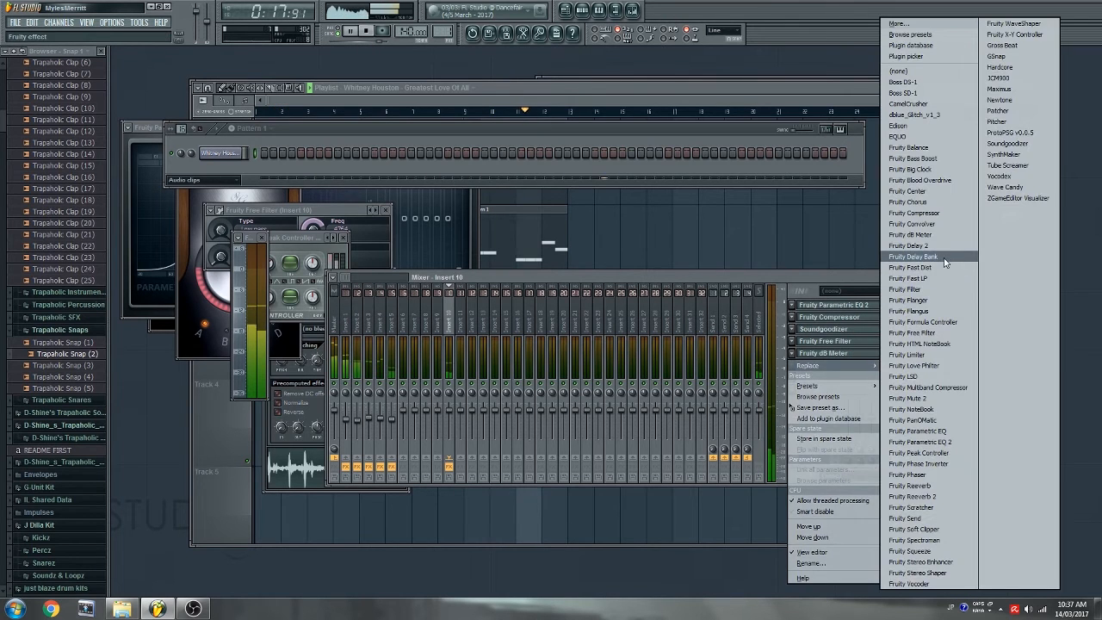
{"action": "left_click", "coordinate": [918, 245]}
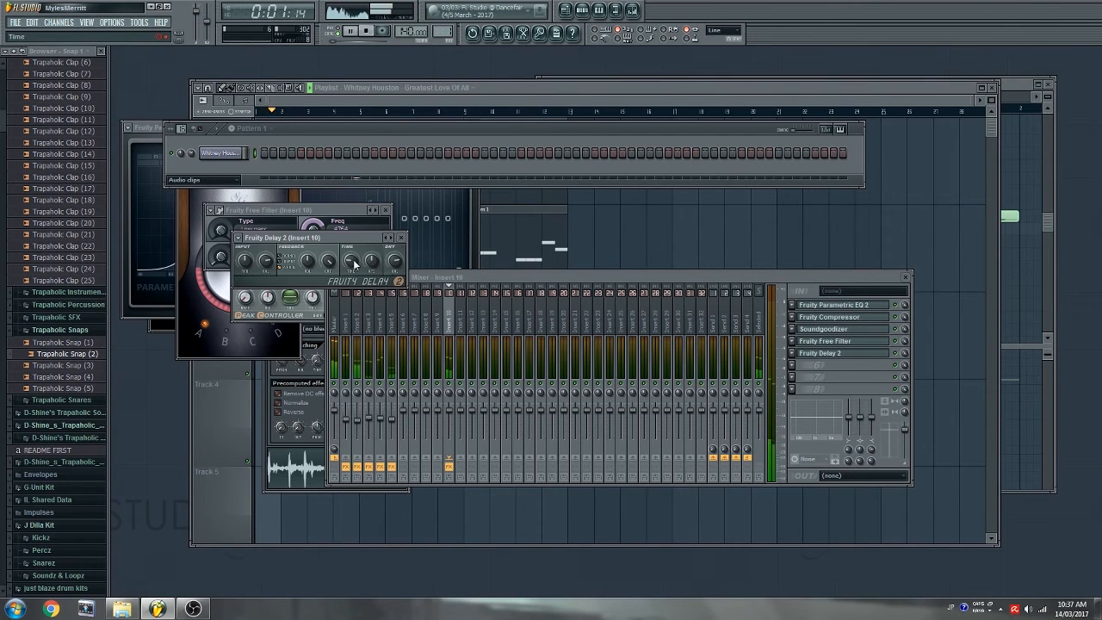
{"action": "left_click_drag", "start_coordinate": [327, 263], "coordinate": [327, 289]}
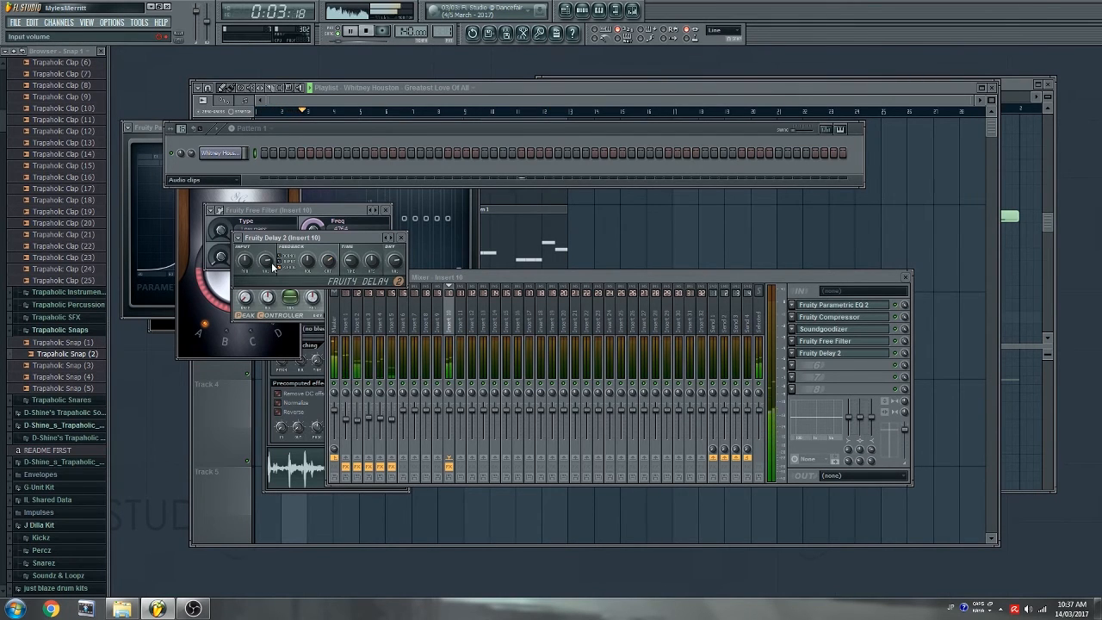
{"action": "left_click_drag", "start_coordinate": [271, 266], "coordinate": [272, 288]}
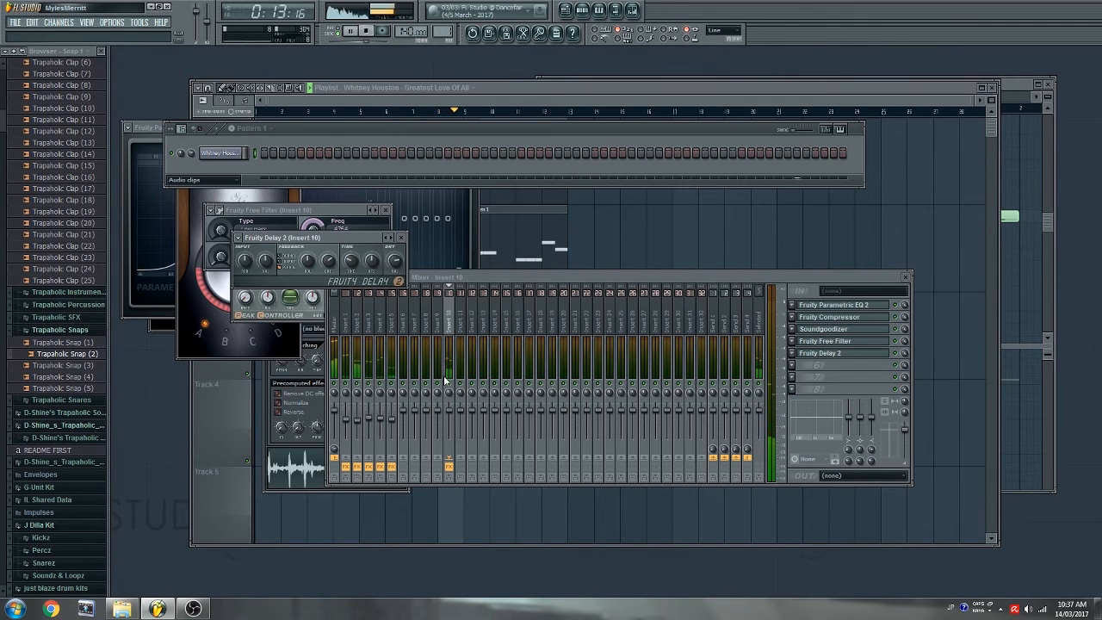
- Link the delay's mix level to Peak ctrl (Insert 1) - Peak, inverted, and move to bar 20
{"action": "right_click", "coordinate": [904, 353]}
{"action": "left_click", "coordinate": [943, 438]}
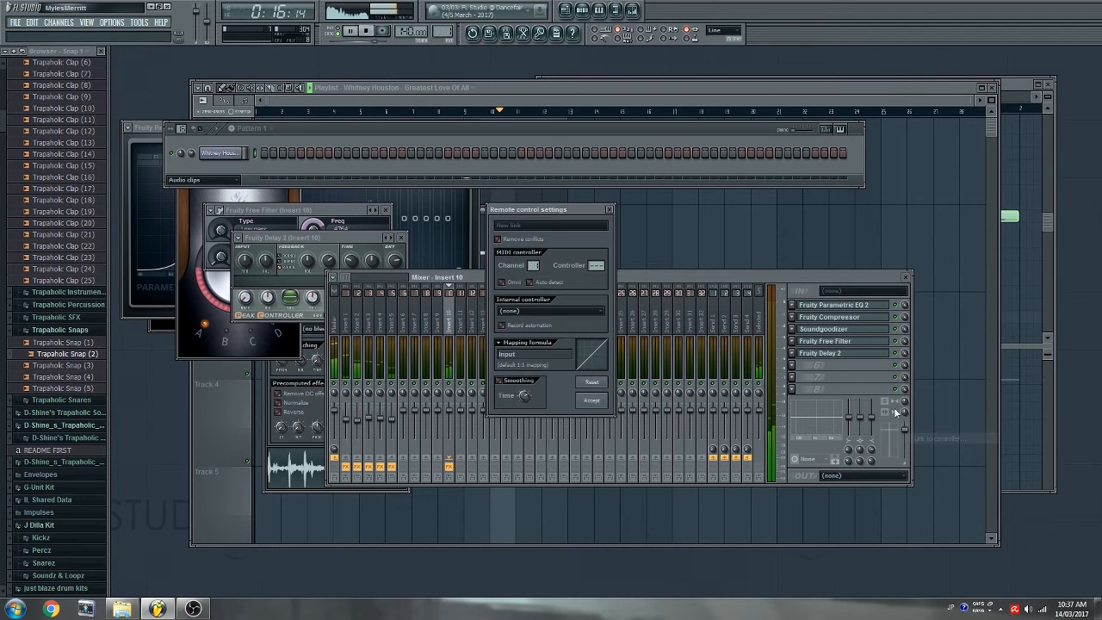
{"action": "left_click", "coordinate": [547, 313]}
{"action": "left_click", "coordinate": [500, 345]}
{"action": "left_click", "coordinate": [498, 345]}
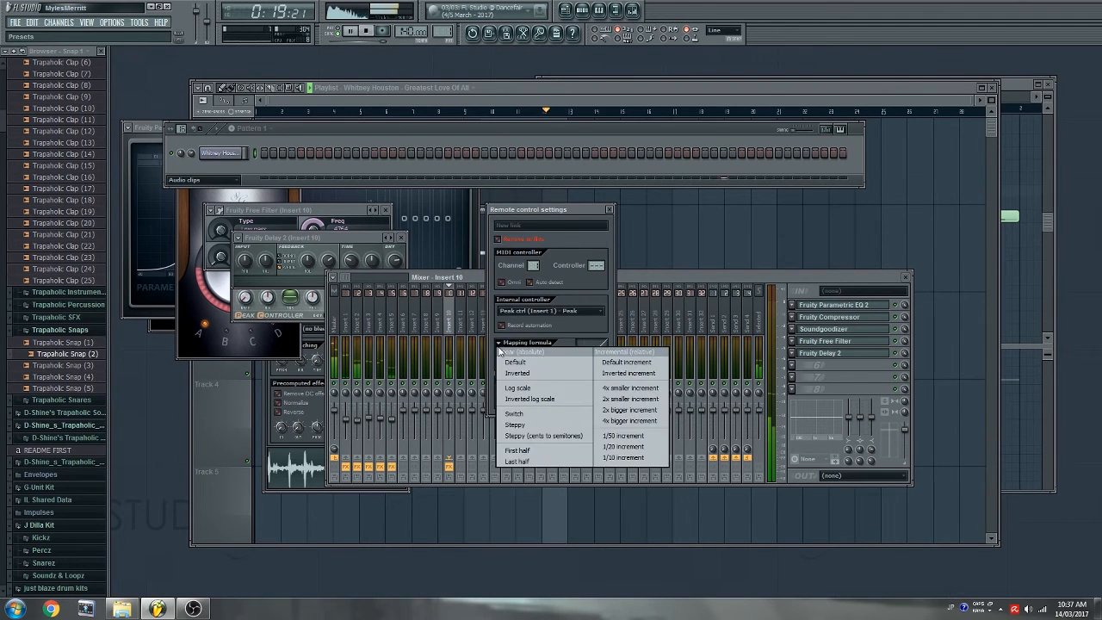
{"action": "left_click", "coordinate": [517, 374]}
{"action": "left_click", "coordinate": [597, 403]}
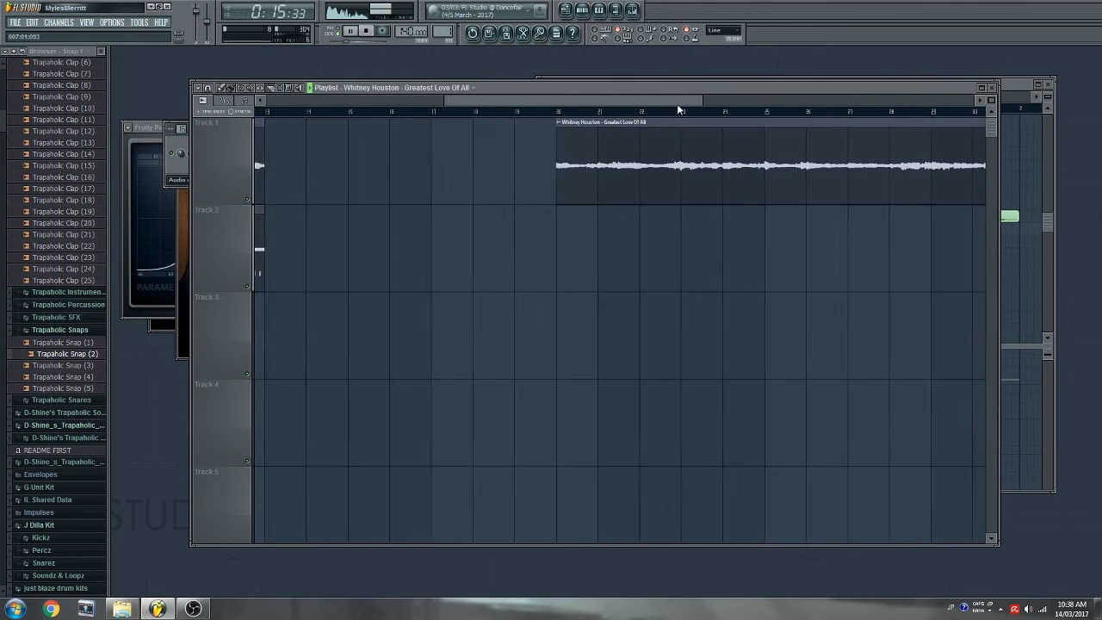
{"action": "left_click_drag", "start_coordinate": [678, 103], "coordinate": [682, 103]}
{"action": "left_click", "coordinate": [551, 112]}
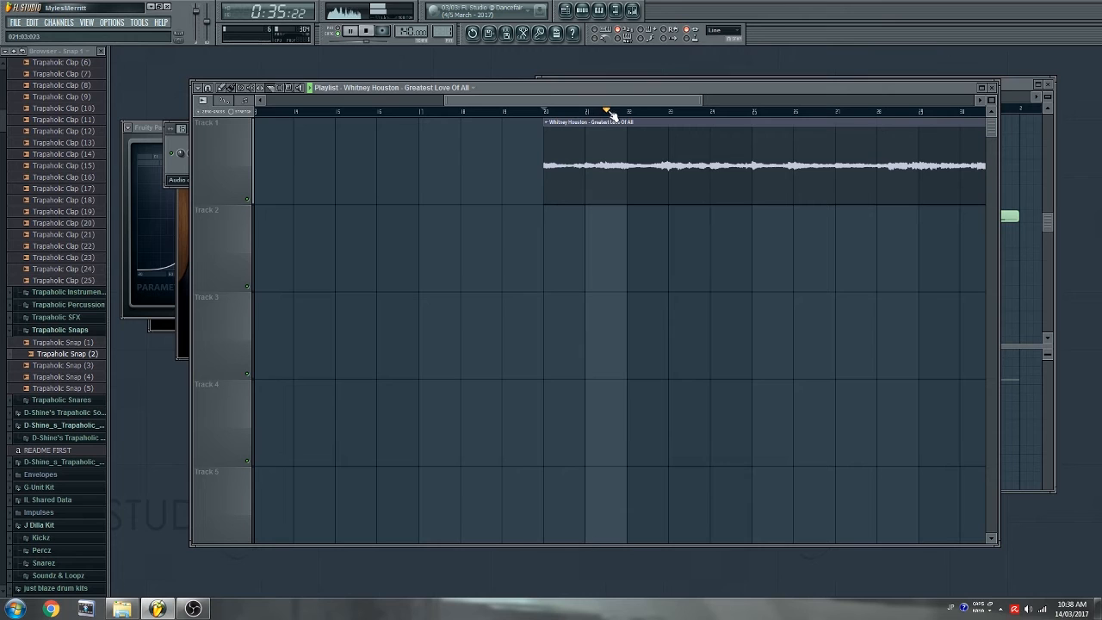
- Move one sample clip to Track 3, reposition the Track 1 clips, and play from bar 13
{"action": "left_click_drag", "start_coordinate": [626, 104], "coordinate": [710, 102]}
{"action": "left_click_drag", "start_coordinate": [578, 99], "coordinate": [589, 104]}
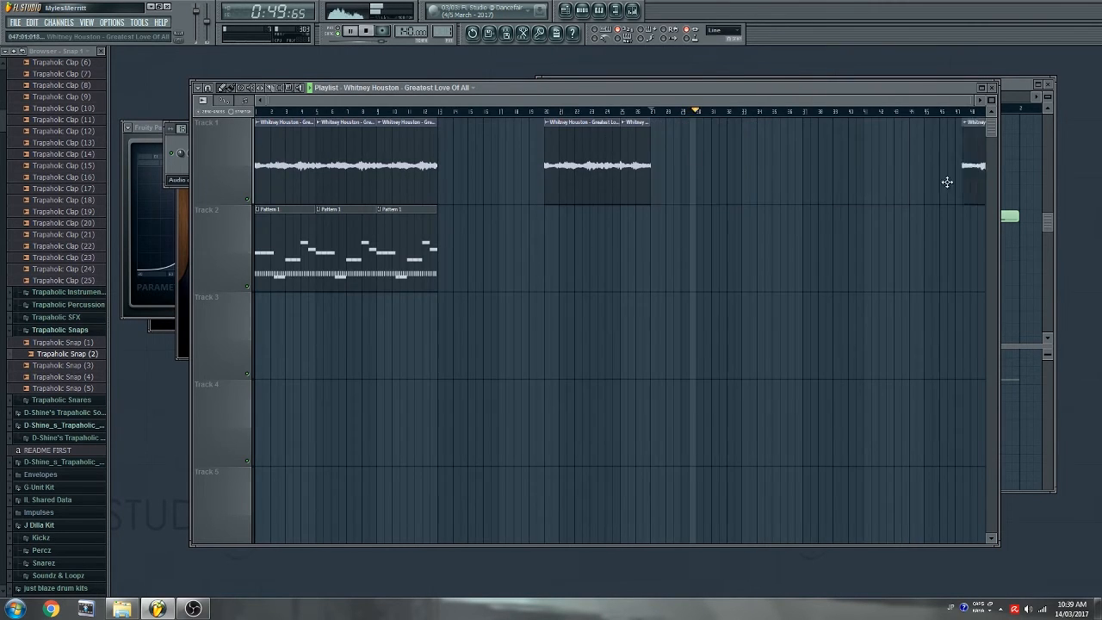
{"action": "left_click_drag", "start_coordinate": [582, 129], "coordinate": [897, 304]}
{"action": "left_click_drag", "start_coordinate": [623, 137], "coordinate": [442, 139]}
{"action": "scroll", "coordinate": [624, 183], "scroll_direction": "up", "scroll_amount": 6}
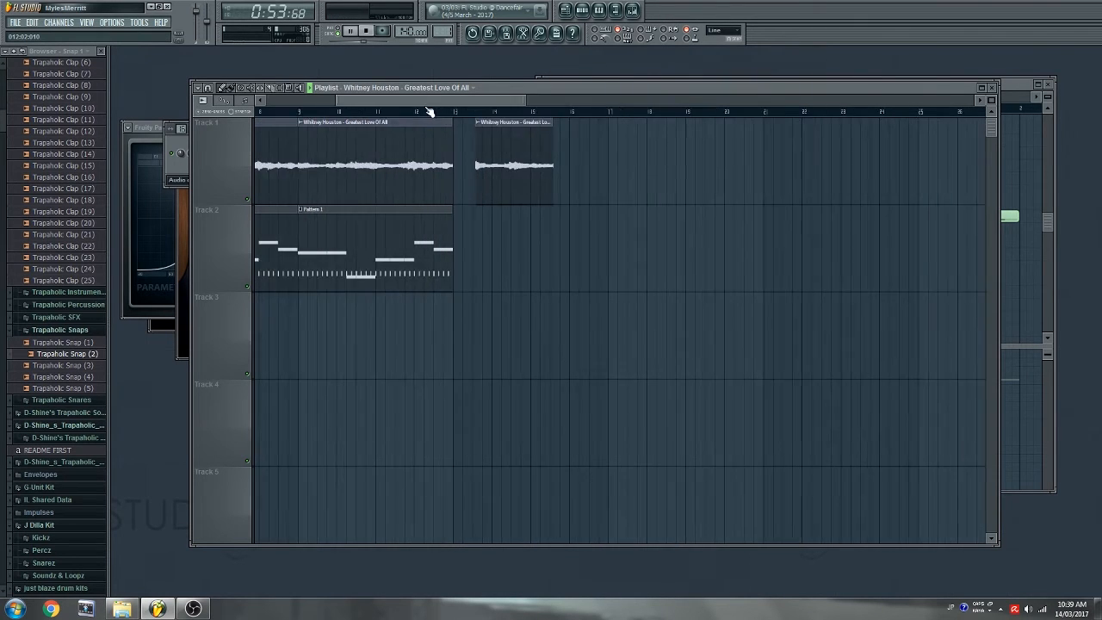
{"action": "left_click_drag", "start_coordinate": [623, 183], "coordinate": [627, 187]}
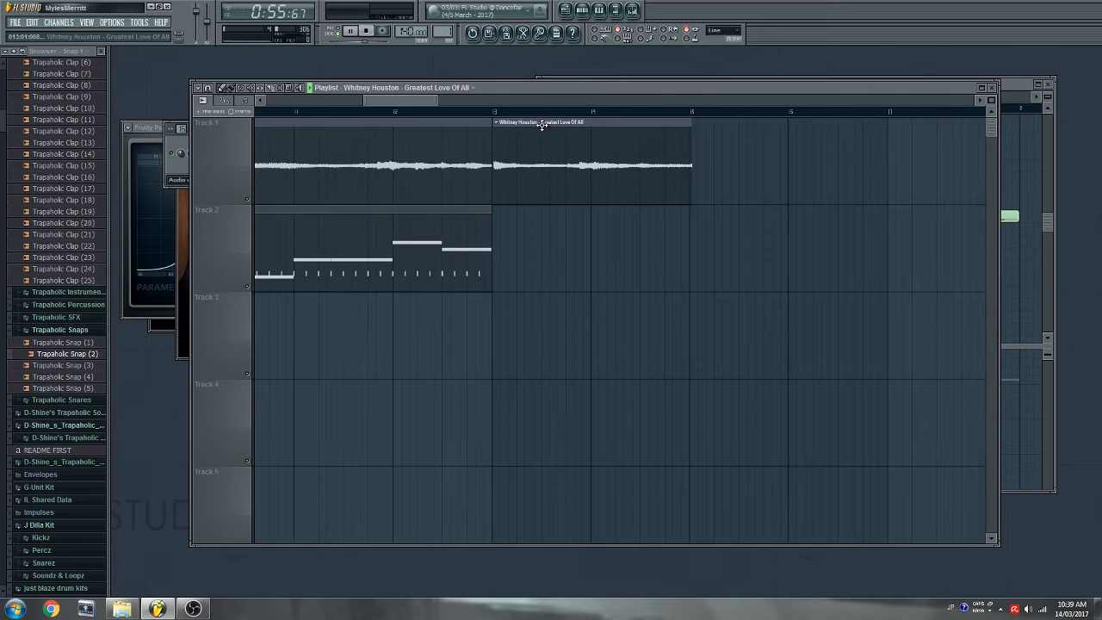
{"action": "left_click", "coordinate": [432, 113]}
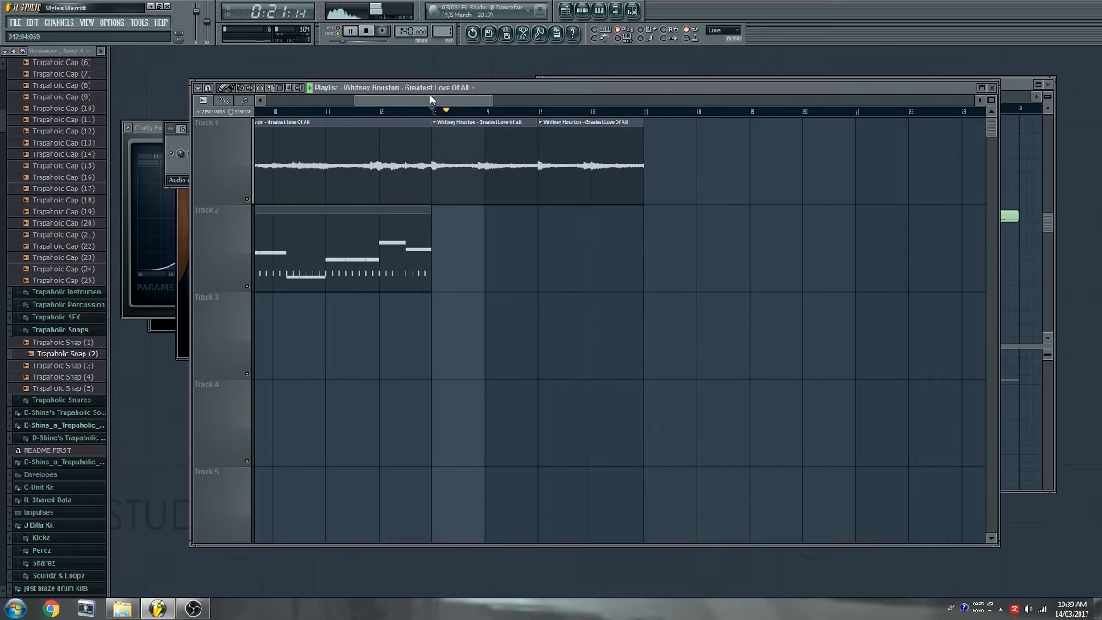
{"action": "mouse_move", "coordinate": [431, 97]}
{"action": "left_mouse_down"}
{"action": "mouse_move", "coordinate": [402, 101]}
{"action": "mouse_move", "coordinate": [429, 110]}
{"action": "left_mouse_up"}
- Add extended sample clips on Track 1, slicing off the excess at the bar line, and replay from bar 13
{"action": "left_click", "coordinate": [760, 161]}
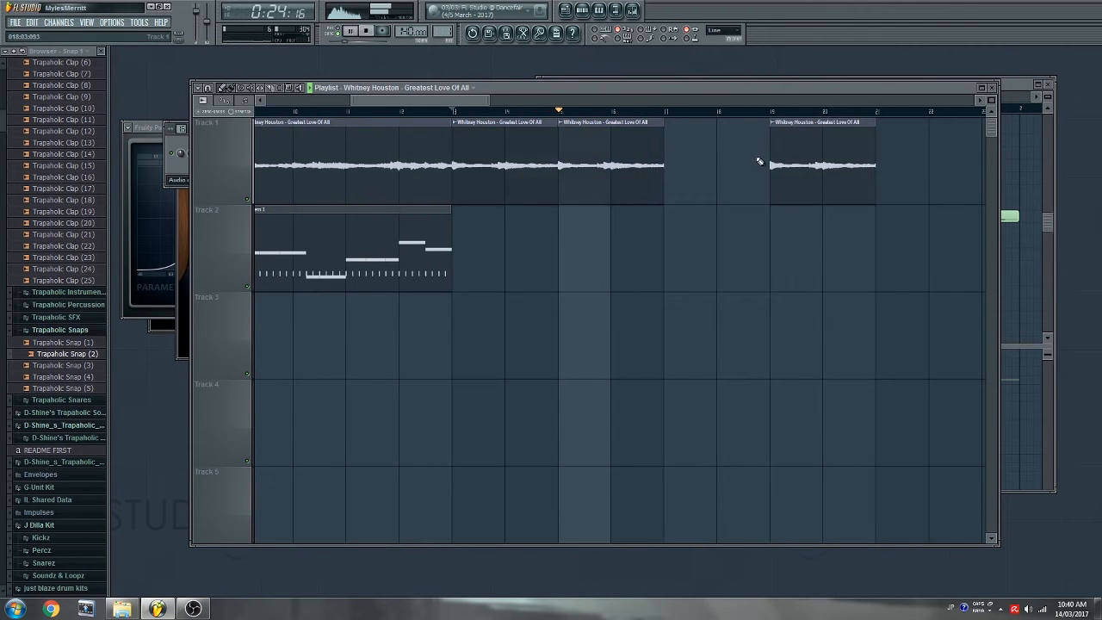
{"action": "left_click_drag", "start_coordinate": [750, 172], "coordinate": [731, 158]}
{"action": "left_click", "coordinate": [719, 113]}
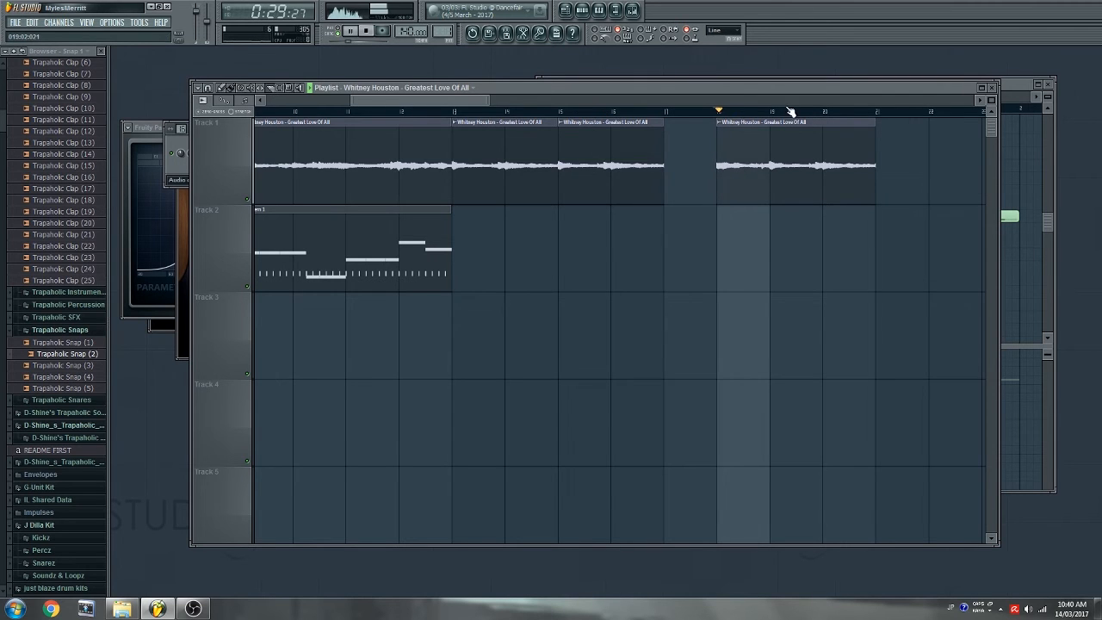
{"action": "scroll", "coordinate": [791, 115], "scroll_direction": "up", "scroll_amount": 4}
{"action": "left_click_drag", "start_coordinate": [727, 150], "coordinate": [728, 241]}
{"action": "right_click", "coordinate": [745, 152]}
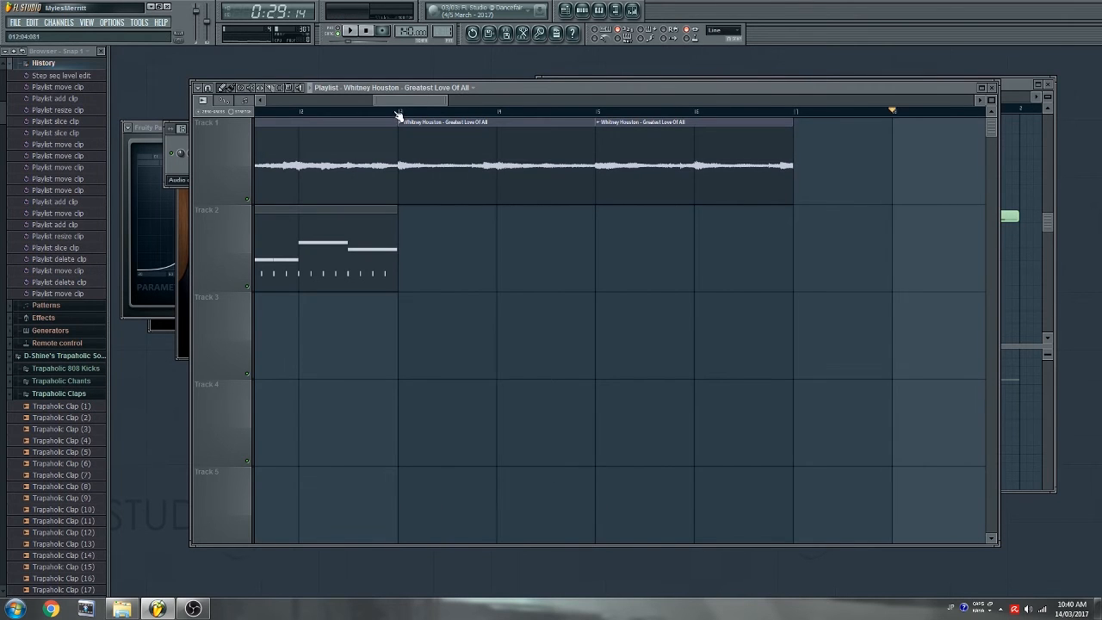
{"action": "left_click", "coordinate": [398, 112]}
{"action": "key", "text": "space"}
{"action": "left_click_drag", "start_coordinate": [415, 100], "coordinate": [440, 119]}
{"action": "left_click", "coordinate": [568, 164]}
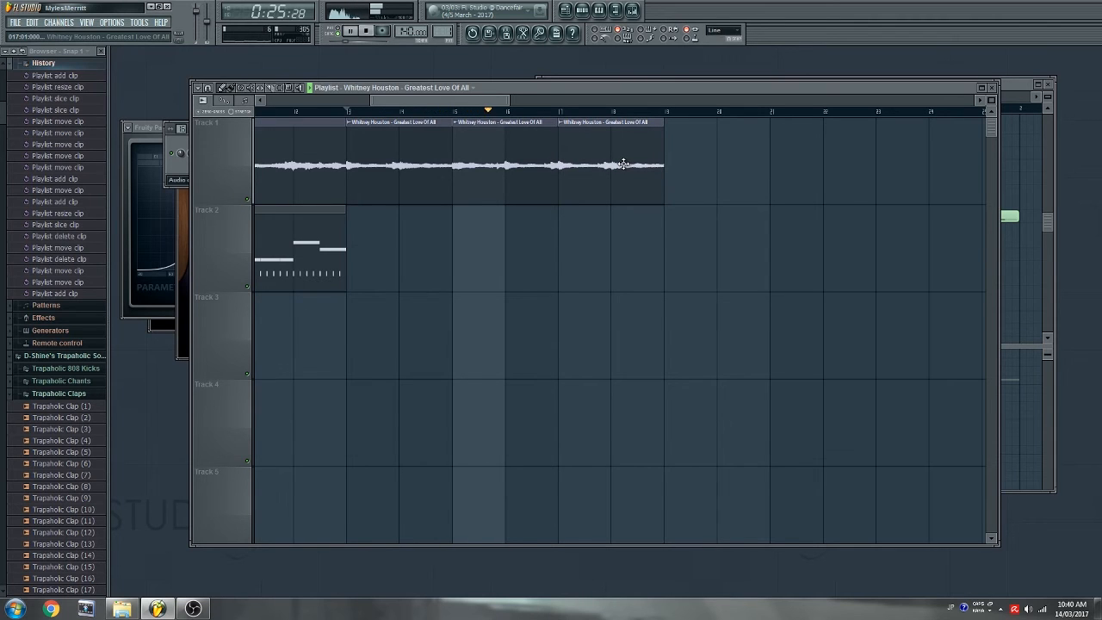
- Copy the three selected clips to bar 17 and delete the clips around bars 9–12
{"action": "key", "text": "space"}
{"action": "left_click_drag", "start_coordinate": [374, 167], "coordinate": [600, 189]}
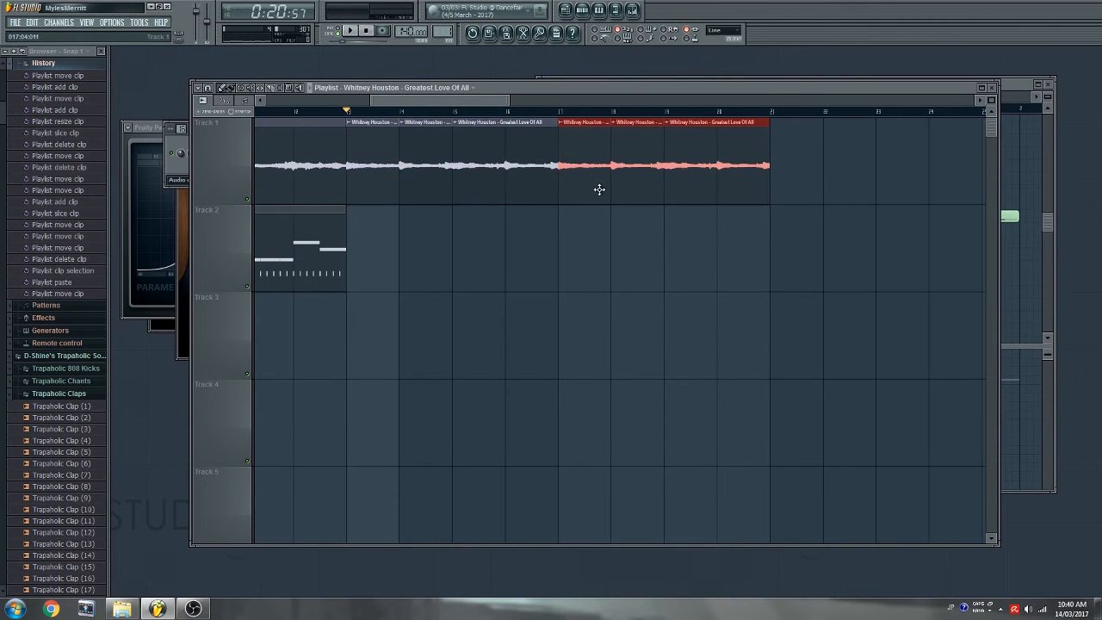
{"action": "key", "text": "space"}
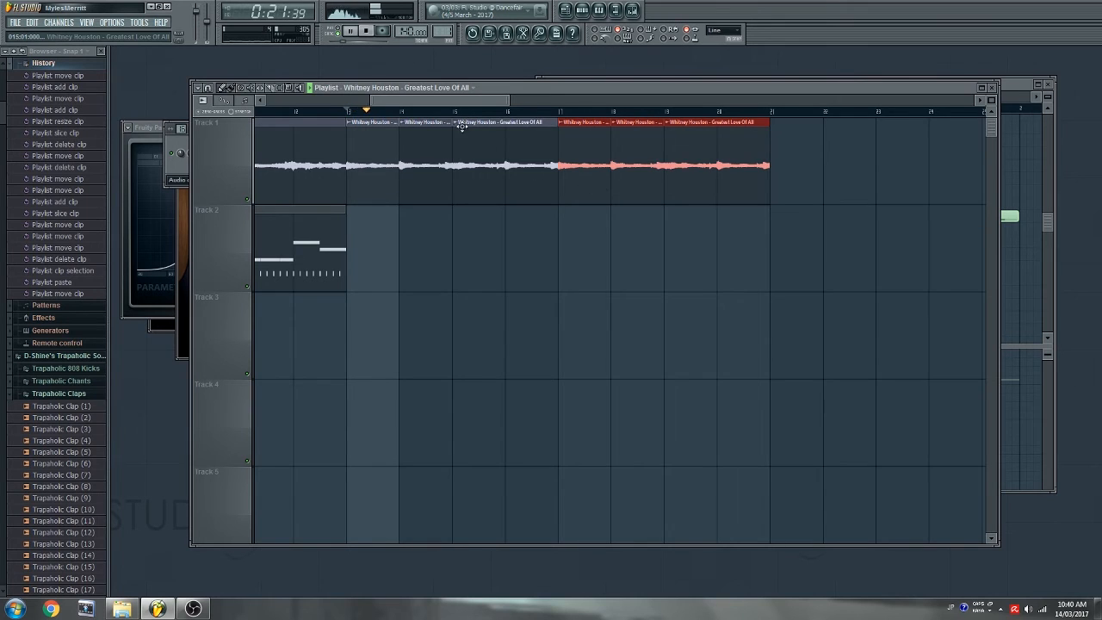
{"action": "scroll", "coordinate": [463, 115], "scroll_direction": "down", "scroll_amount": 6}
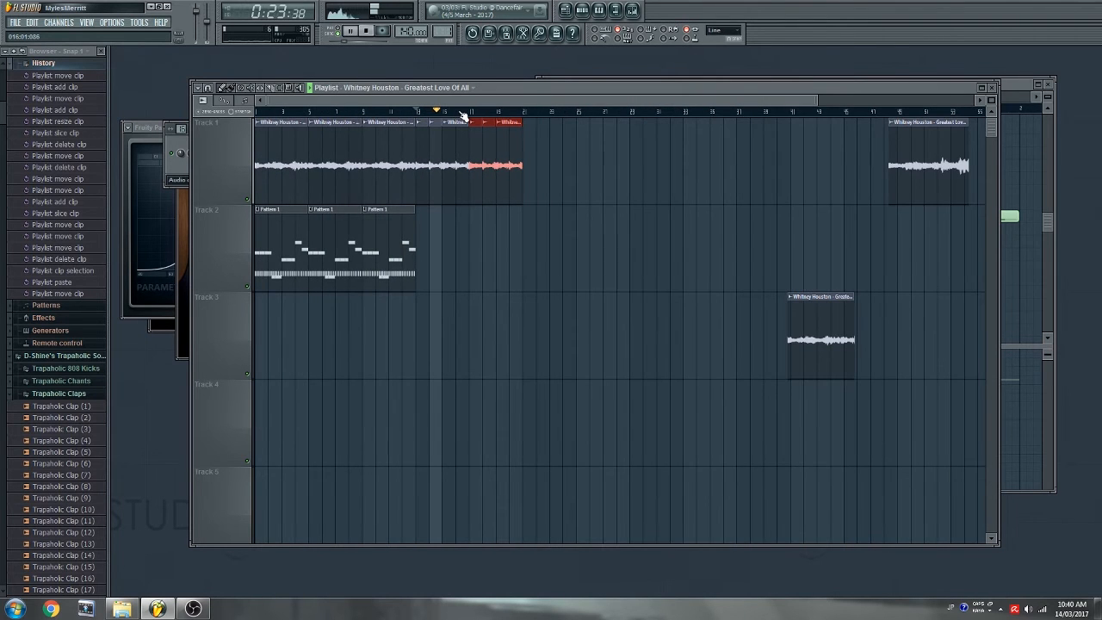
{"action": "scroll", "coordinate": [463, 116], "scroll_direction": "down", "scroll_amount": 1}
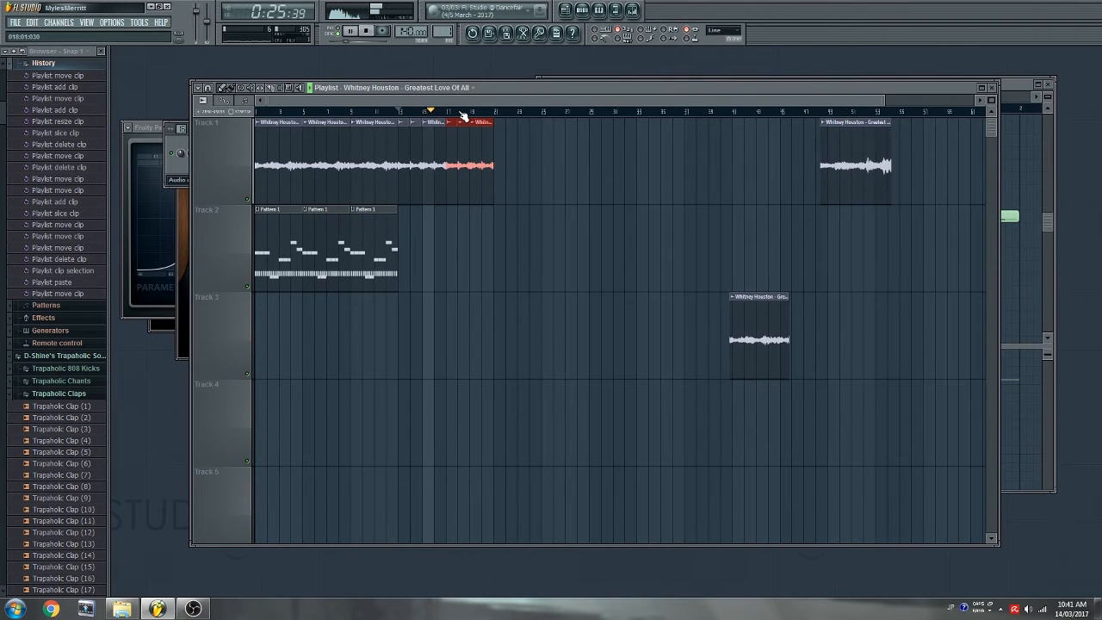
{"action": "scroll", "coordinate": [464, 115], "scroll_direction": "up", "scroll_amount": 1}
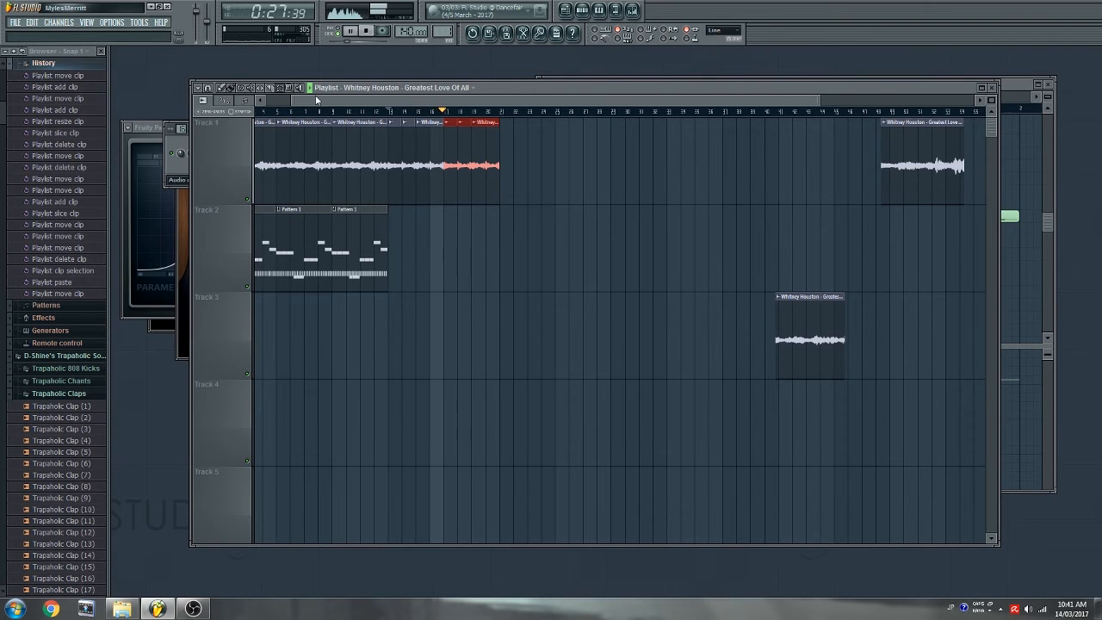
{"action": "left_click_drag", "start_coordinate": [315, 100], "coordinate": [293, 99]}
{"action": "left_click_drag", "start_coordinate": [419, 175], "coordinate": [376, 273]}
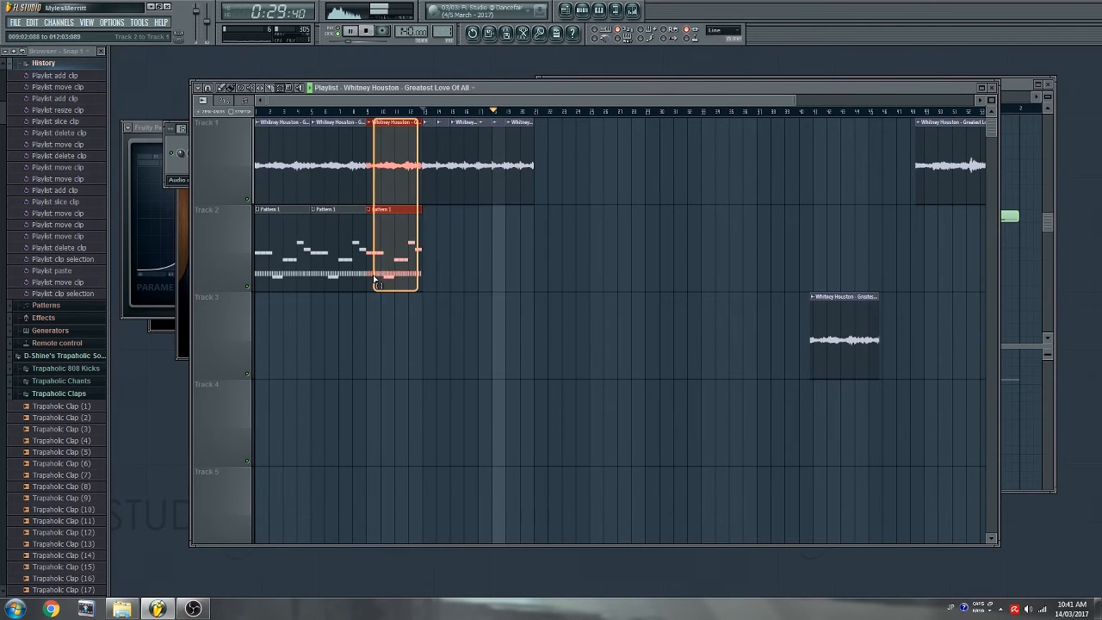
{"action": "key", "text": "Delete"}
- With snap set to bar, move the chopped clips to bar 1 and shift the patterns up to Track 2
{"action": "left_click_drag", "start_coordinate": [402, 182], "coordinate": [235, 288]}
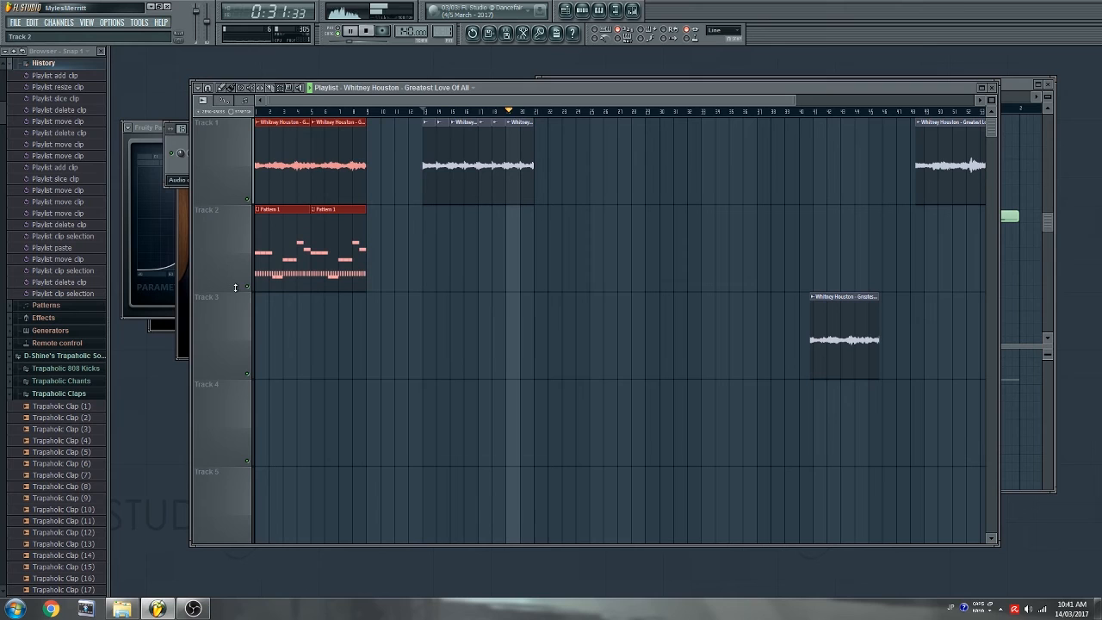
{"action": "left_click", "coordinate": [223, 91]}
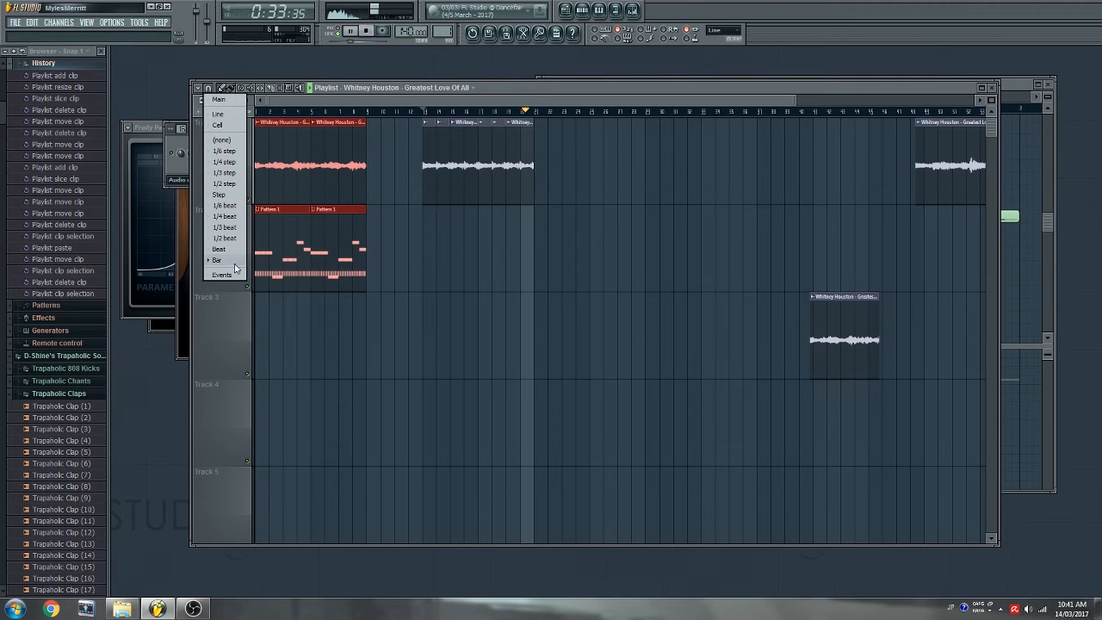
{"action": "left_click", "coordinate": [228, 263]}
{"action": "left_click_drag", "start_coordinate": [546, 177], "coordinate": [302, 168]}
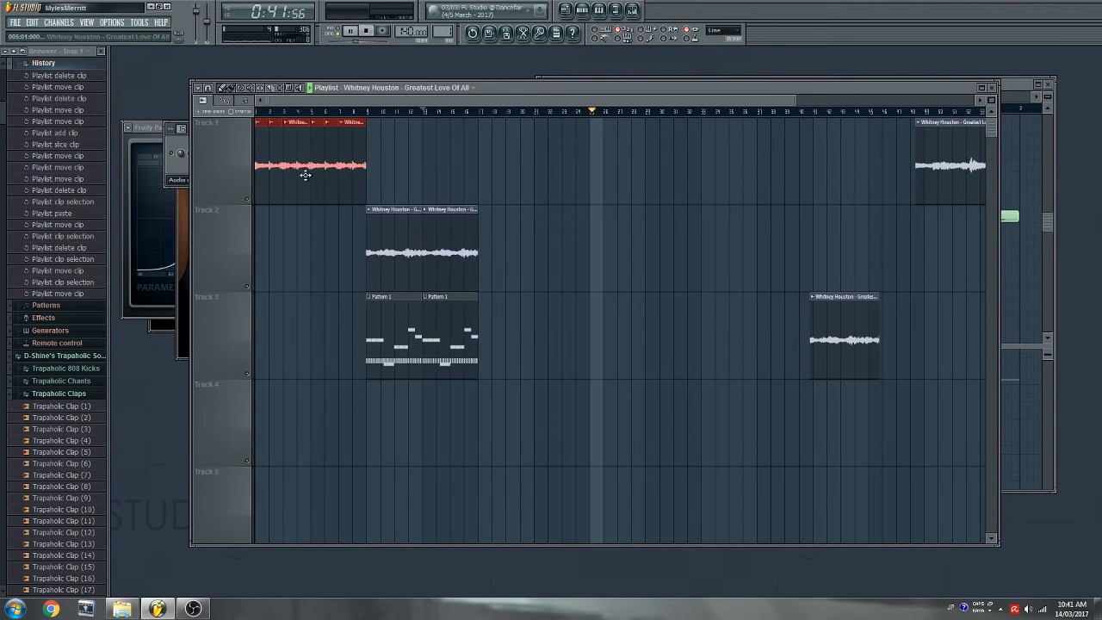
{"action": "left_click_drag", "start_coordinate": [501, 119], "coordinate": [377, 381]}
{"action": "left_click_drag", "start_coordinate": [389, 250], "coordinate": [389, 175]}
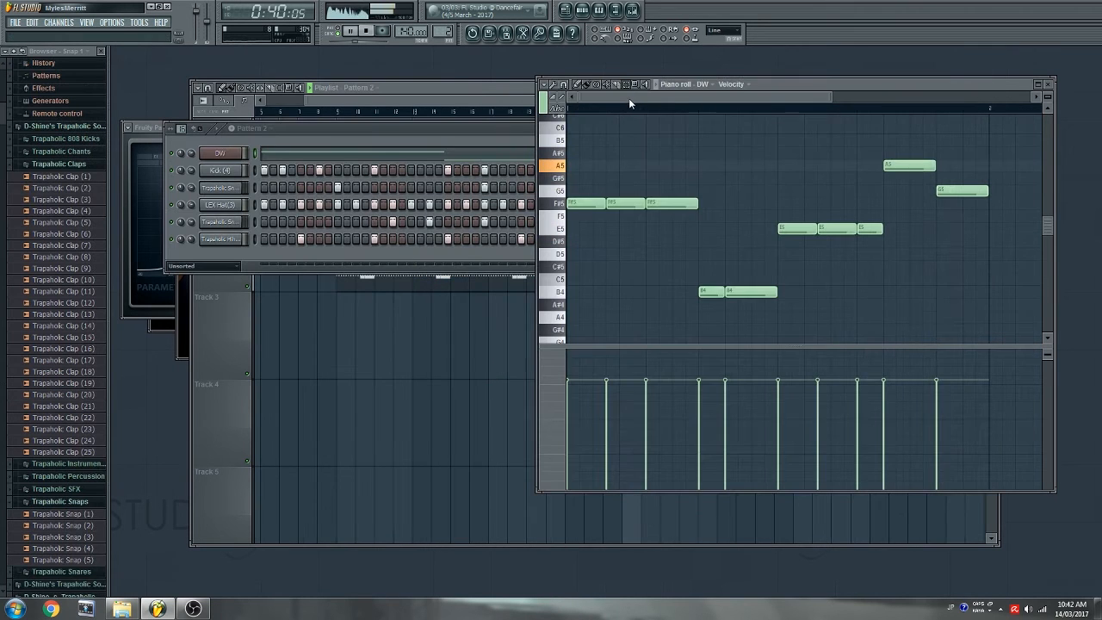
- Clear the piano roll notes and place another Pattern 2 clip on Track 2 against the previous one
{"action": "key", "text": "ctrl+a"}
{"action": "key", "text": "Delete"}
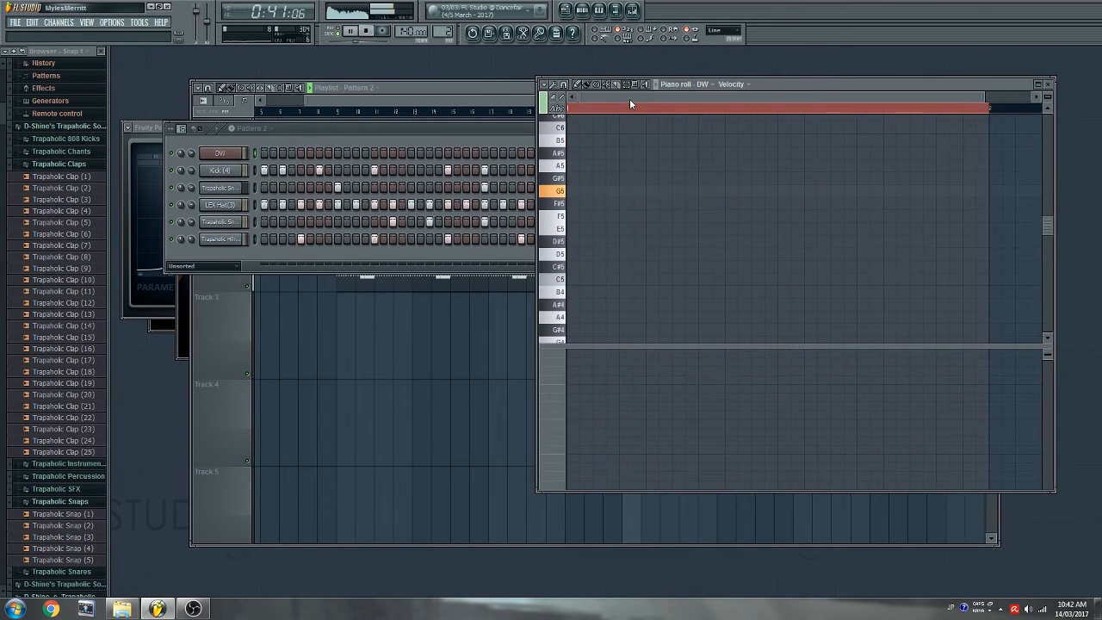
{"action": "left_click", "coordinate": [491, 101]}
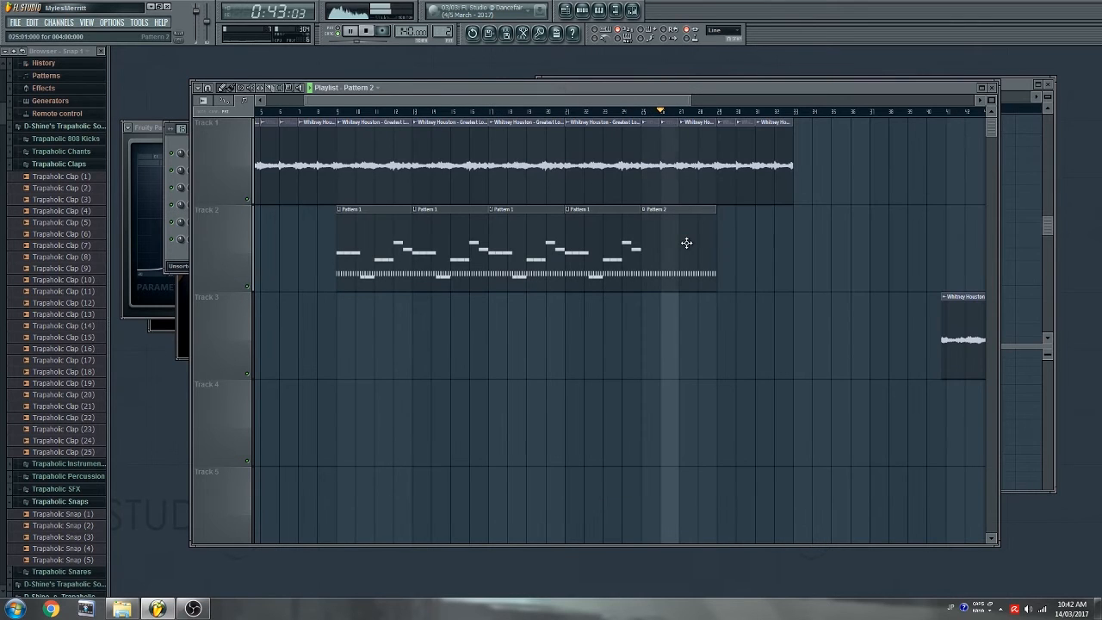
{"action": "left_click", "coordinate": [730, 237]}
{"action": "left_click_drag", "start_coordinate": [755, 238], "coordinate": [738, 238]}
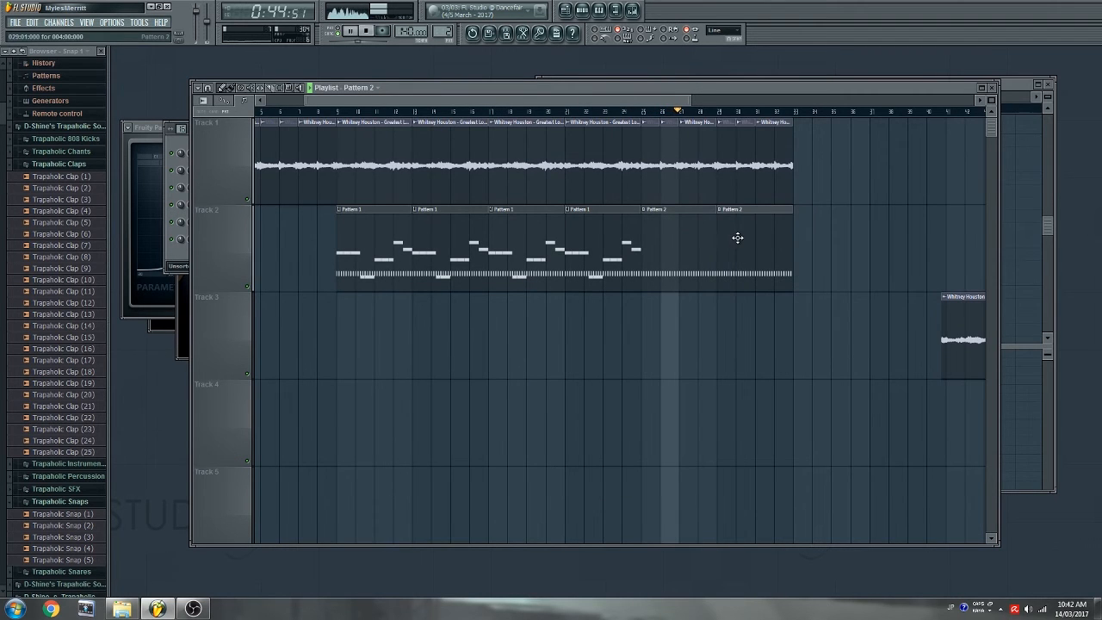
- Fill the LEX Hat(3) hi-hat every four steps in Pattern 2 and play the beat
{"action": "double_click", "coordinate": [691, 226]}
{"action": "right_click", "coordinate": [244, 225]}
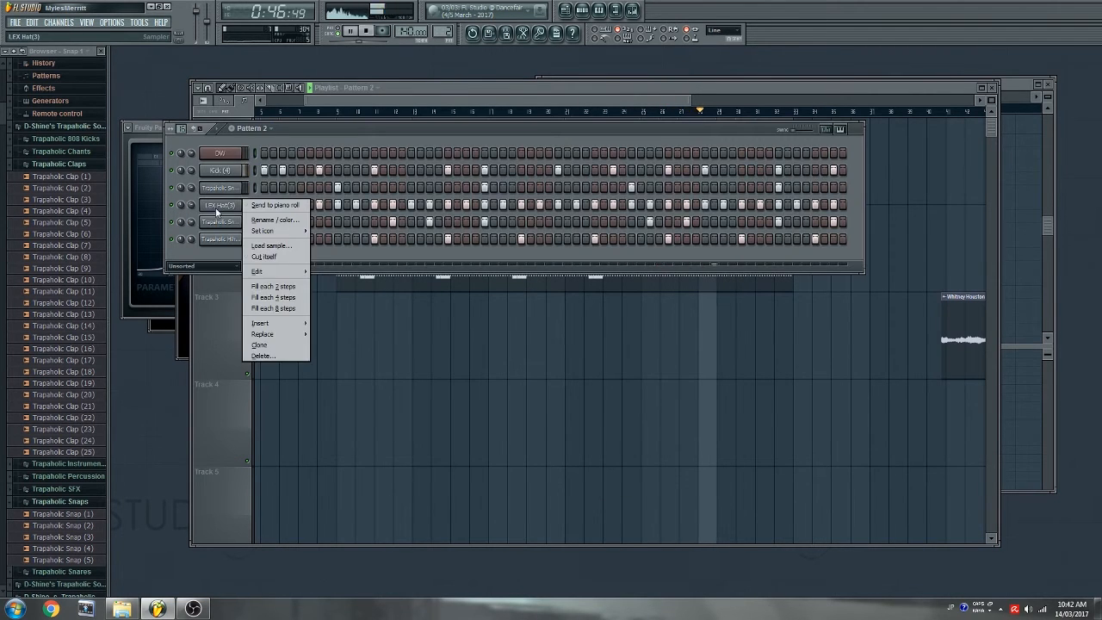
{"action": "left_click", "coordinate": [271, 290]}
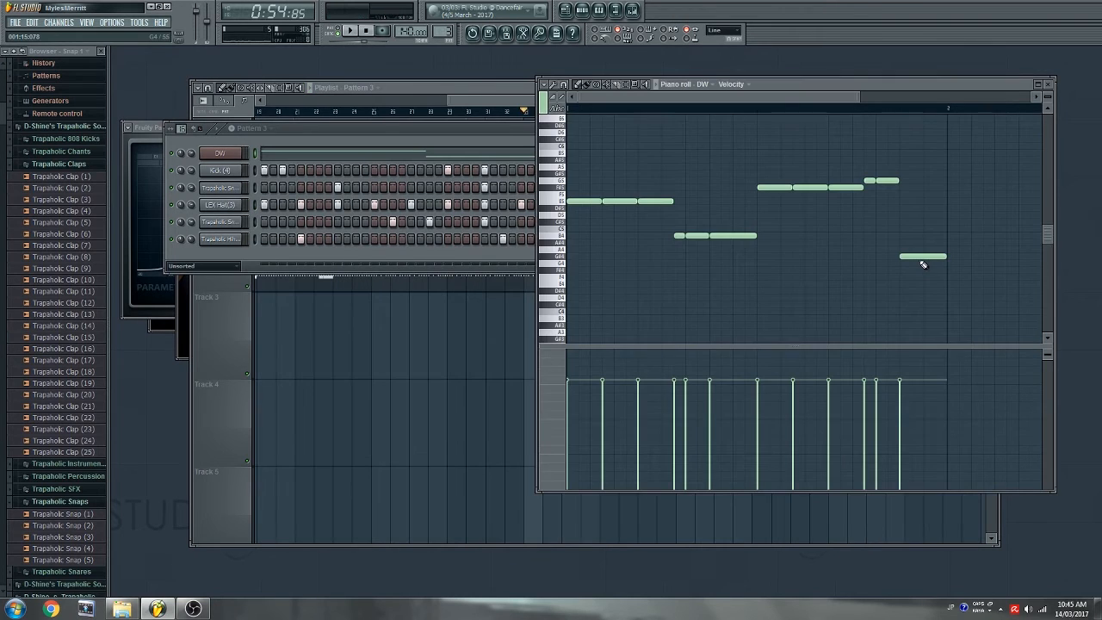
{"action": "key", "text": "space"}
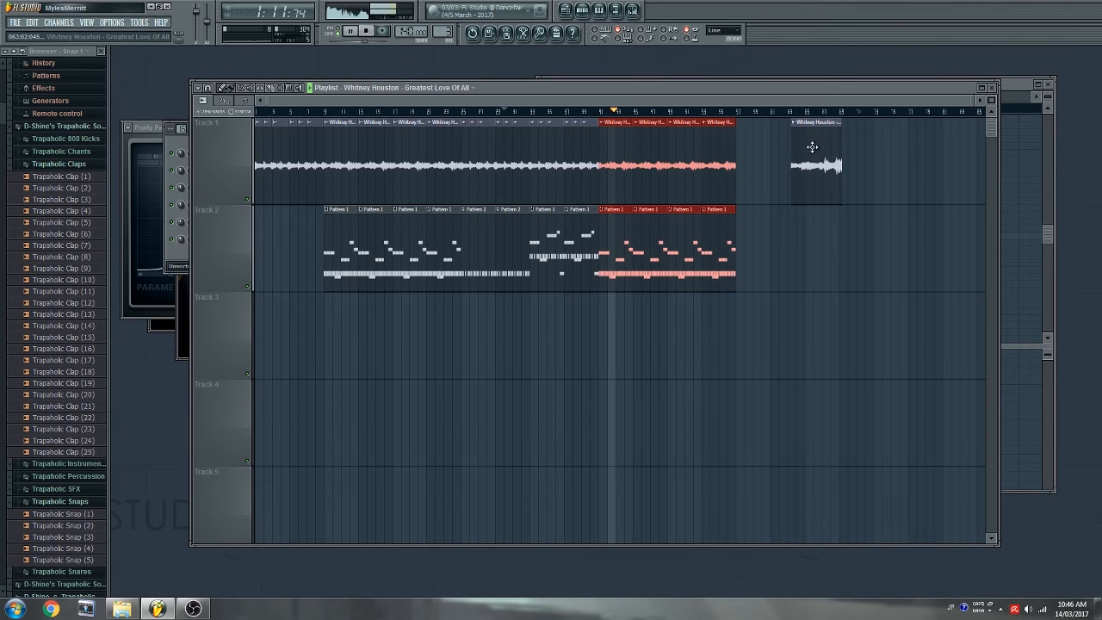
- Move the separate Whitney Houston clip further right in the playlist
{"action": "left_click_drag", "start_coordinate": [801, 102], "coordinate": [854, 111]}
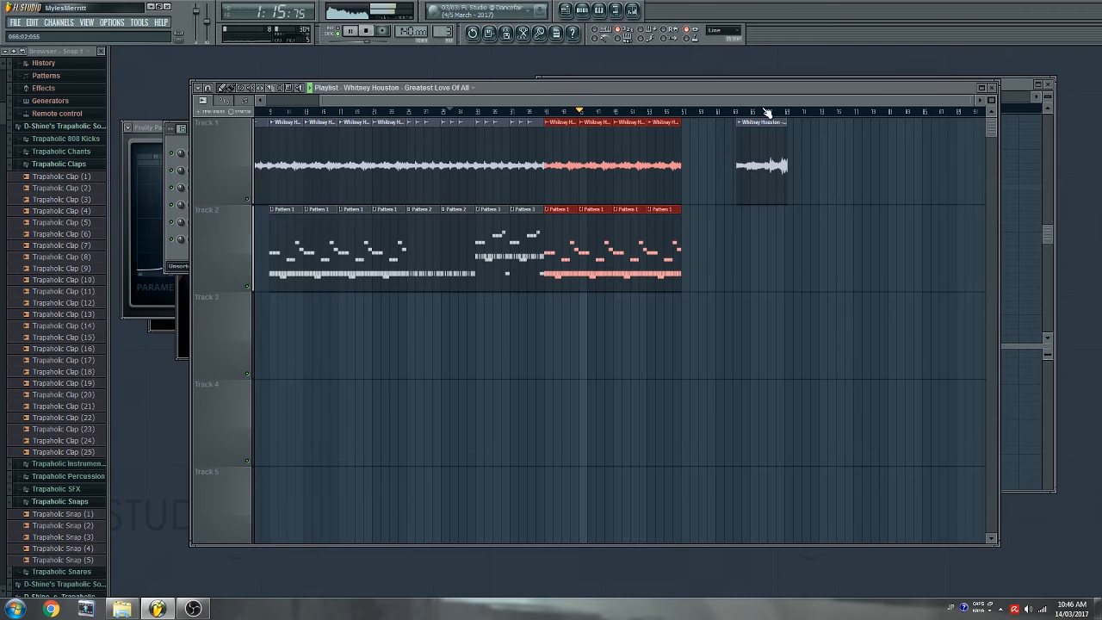
{"action": "left_click_drag", "start_coordinate": [721, 143], "coordinate": [821, 149]}
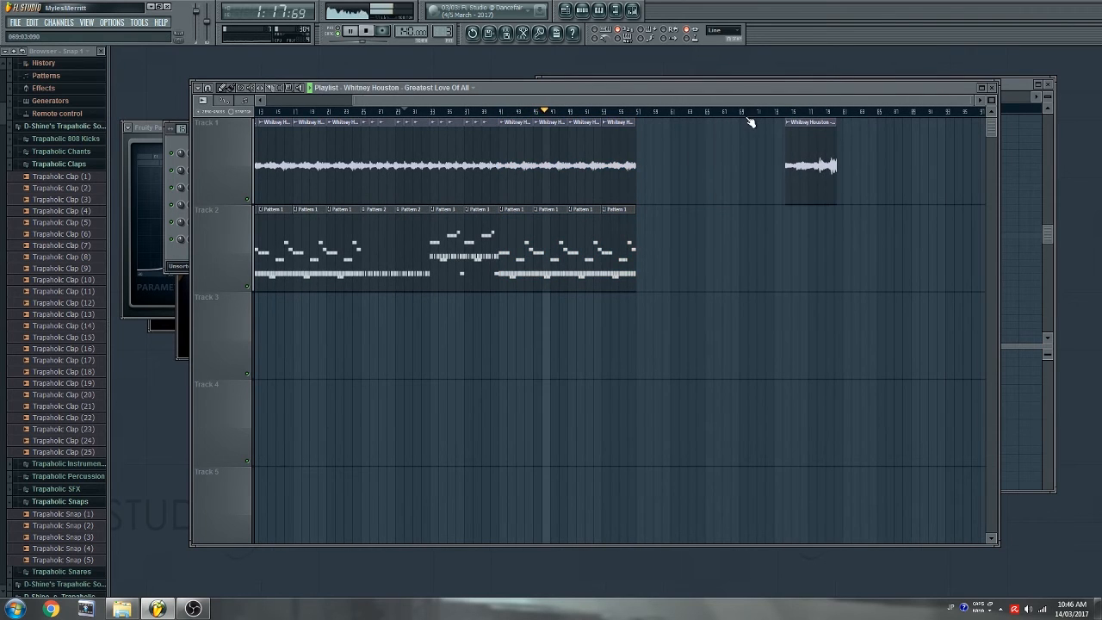
{"action": "scroll", "coordinate": [751, 120], "scroll_direction": "down", "scroll_amount": 1}
{"action": "mouse_move", "coordinate": [757, 102]}
{"action": "left_mouse_down"}
{"action": "mouse_move", "coordinate": [1028, 112]}
{"action": "mouse_move", "coordinate": [642, 111]}
{"action": "mouse_move", "coordinate": [756, 104]}
{"action": "left_mouse_up"}
- Stop playback and place a short copy of the Whitney Houston sample on Track 1
{"action": "left_click", "coordinate": [223, 88]}
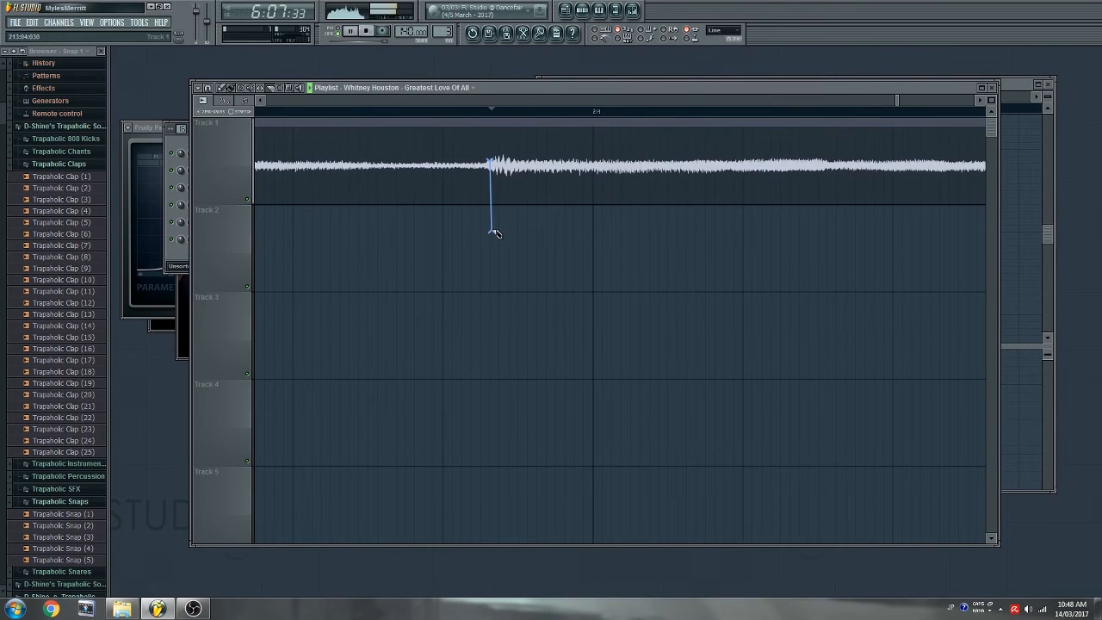
{"action": "scroll", "coordinate": [517, 116], "scroll_direction": "down", "scroll_amount": 2}
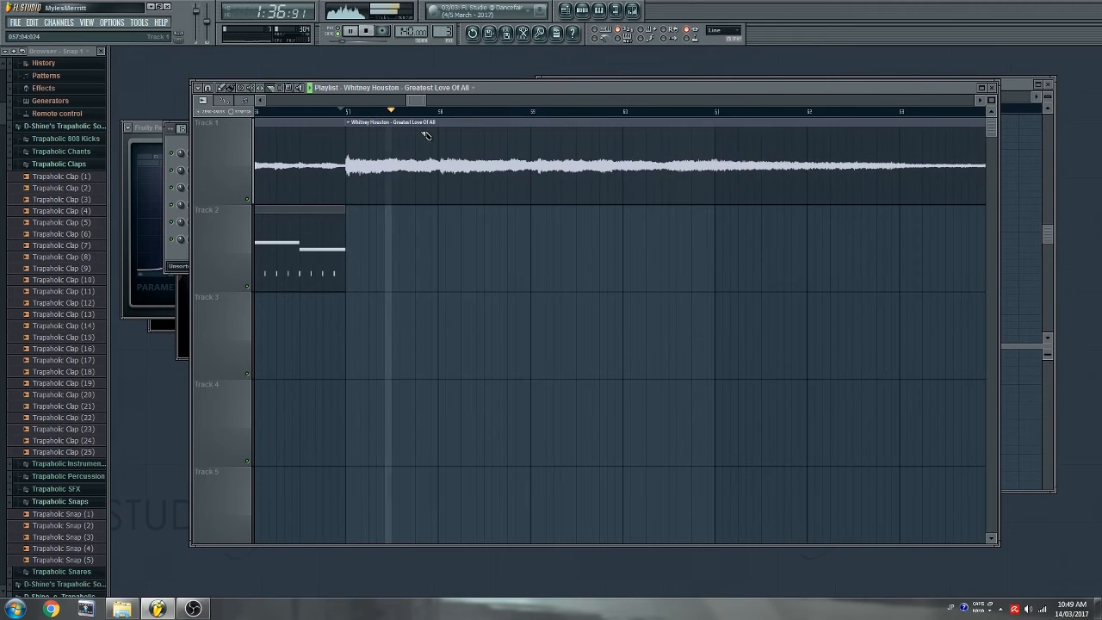
{"action": "key", "text": "space"}
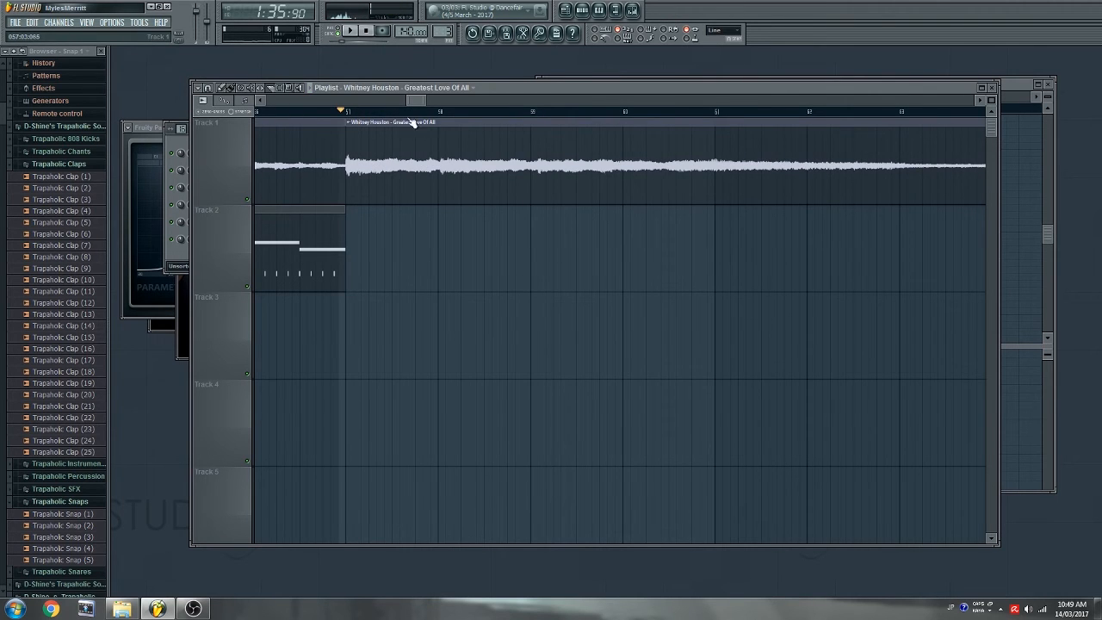
{"action": "scroll", "coordinate": [367, 122], "scroll_direction": "up", "scroll_amount": 2}
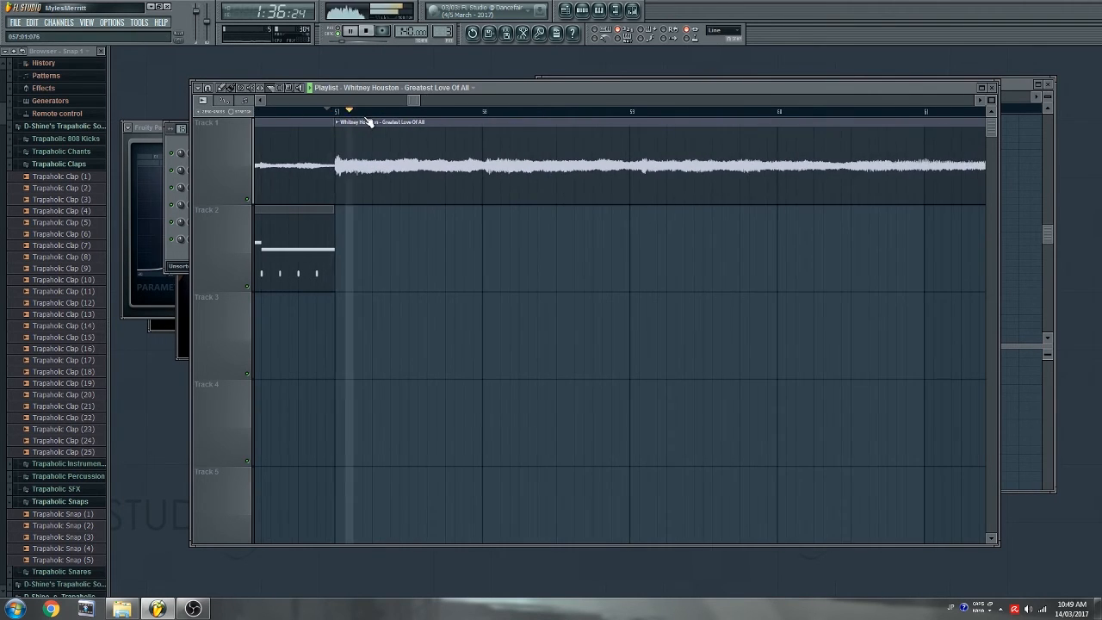
{"action": "scroll", "coordinate": [368, 122], "scroll_direction": "up", "scroll_amount": 2}
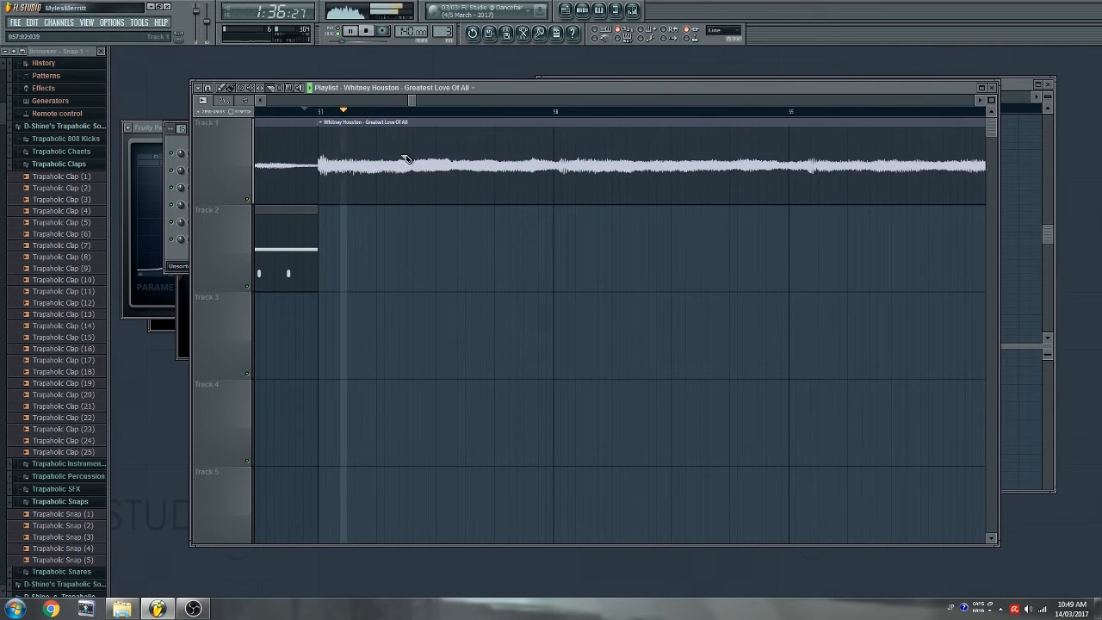
{"action": "left_click", "coordinate": [360, 162]}
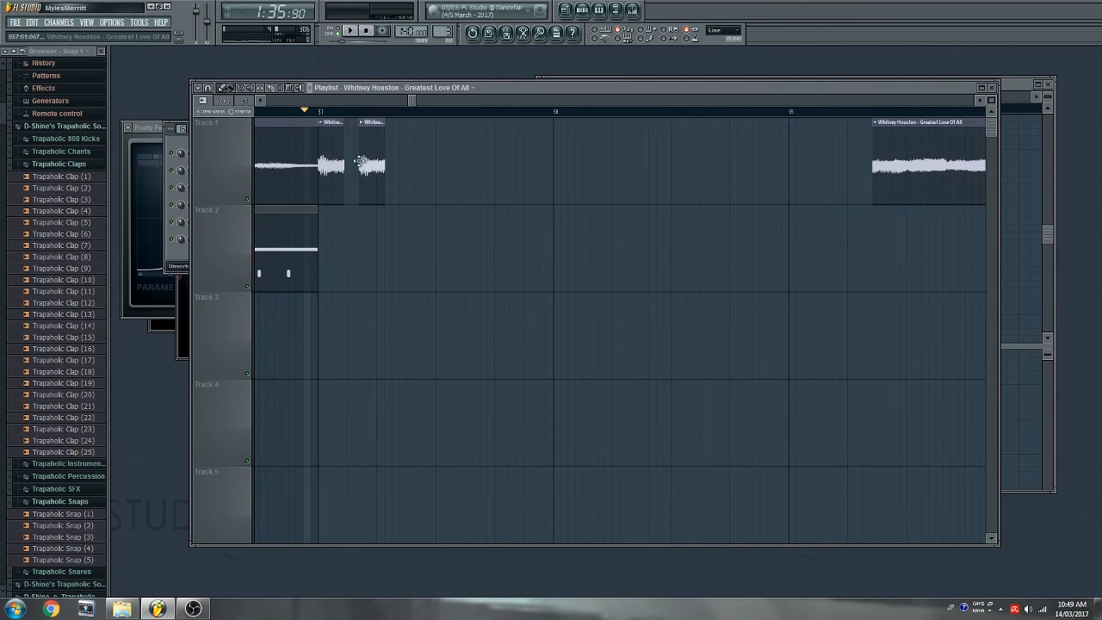
{"action": "left_click_drag", "start_coordinate": [376, 164], "coordinate": [366, 163]}
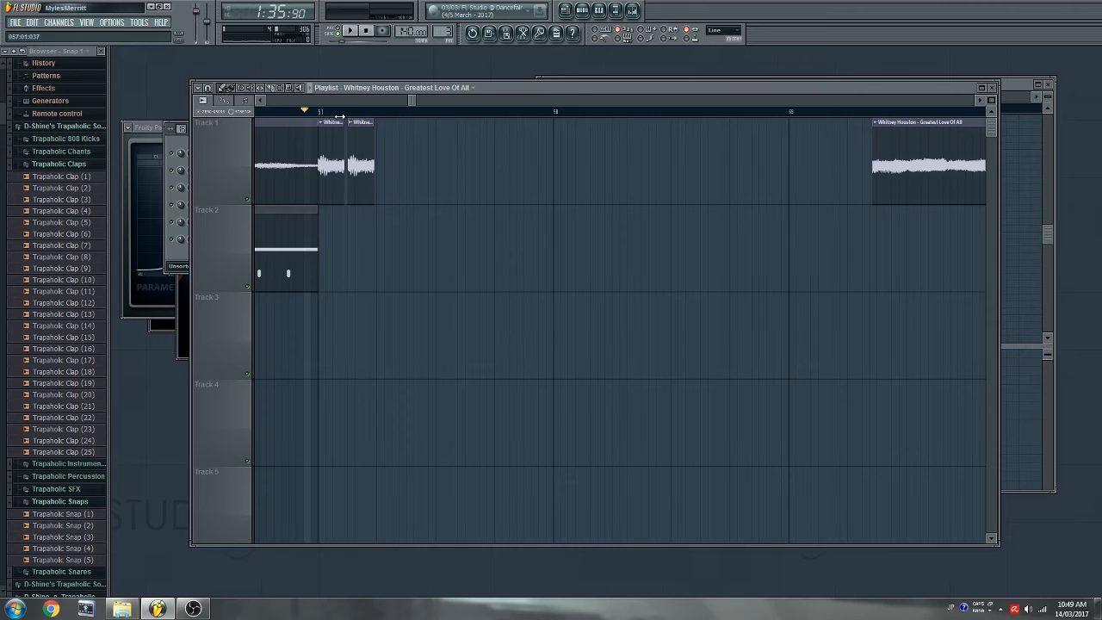
- Butt the second short chop against the first, slice the long Track 1 clip, and preview
{"action": "scroll", "coordinate": [340, 117], "scroll_direction": "up", "scroll_amount": 4}
{"action": "left_click_drag", "start_coordinate": [382, 149], "coordinate": [381, 150]}
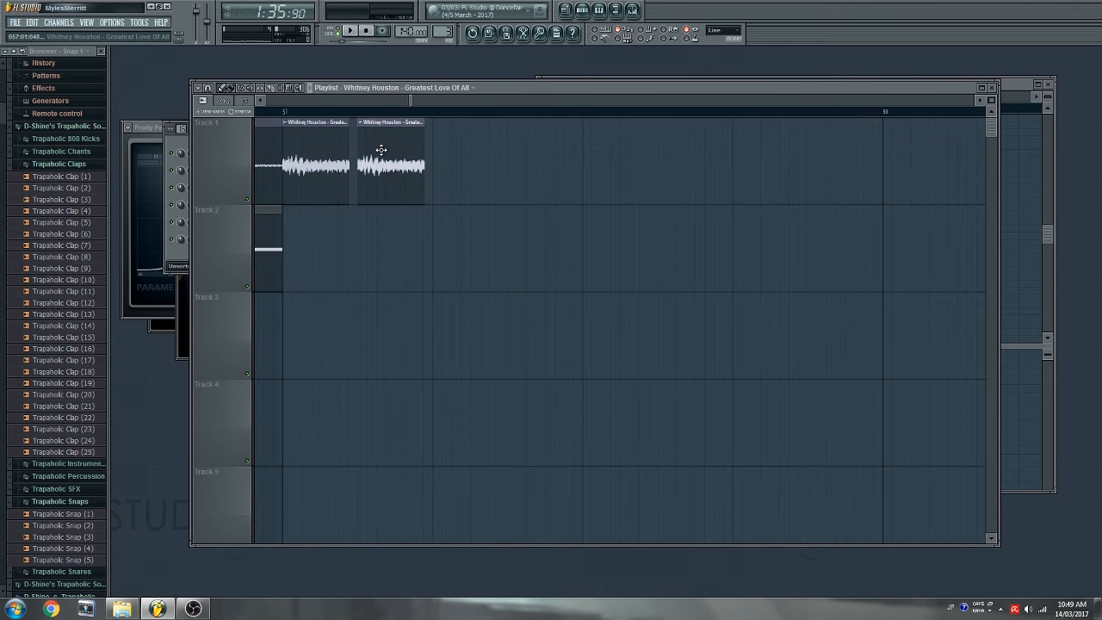
{"action": "left_click_drag", "start_coordinate": [866, 148], "coordinate": [868, 227]}
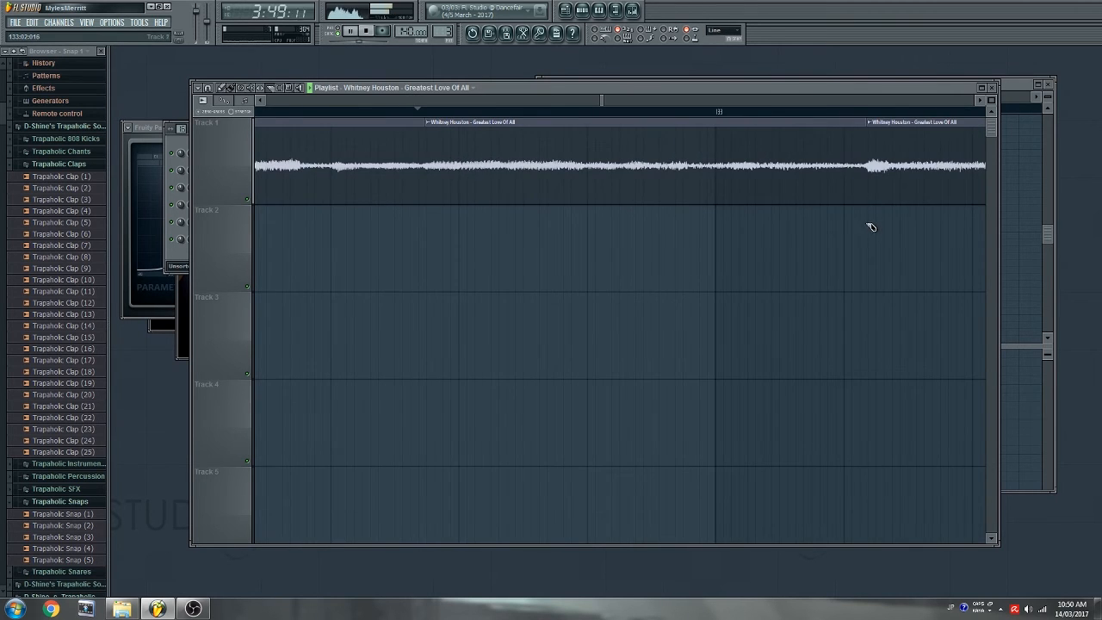
{"action": "key", "text": "space"}
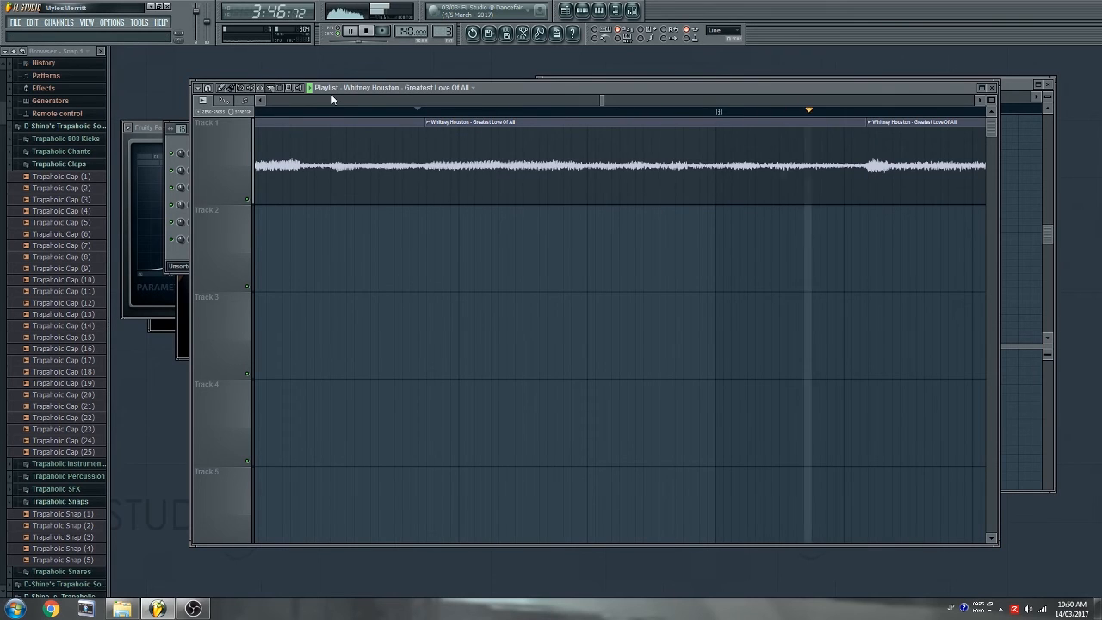
{"action": "key", "text": "space"}
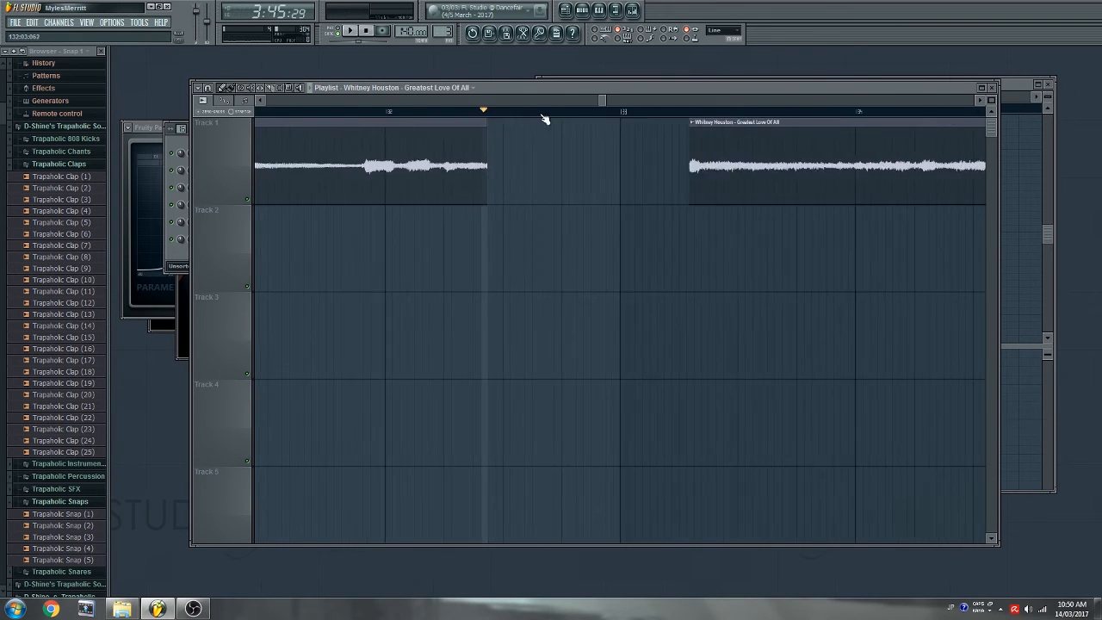
- Shift the Greatest Love Of All clip later, cut out its middle slice, and trim the last clip
{"action": "left_click_drag", "start_coordinate": [507, 151], "coordinate": [534, 167]}
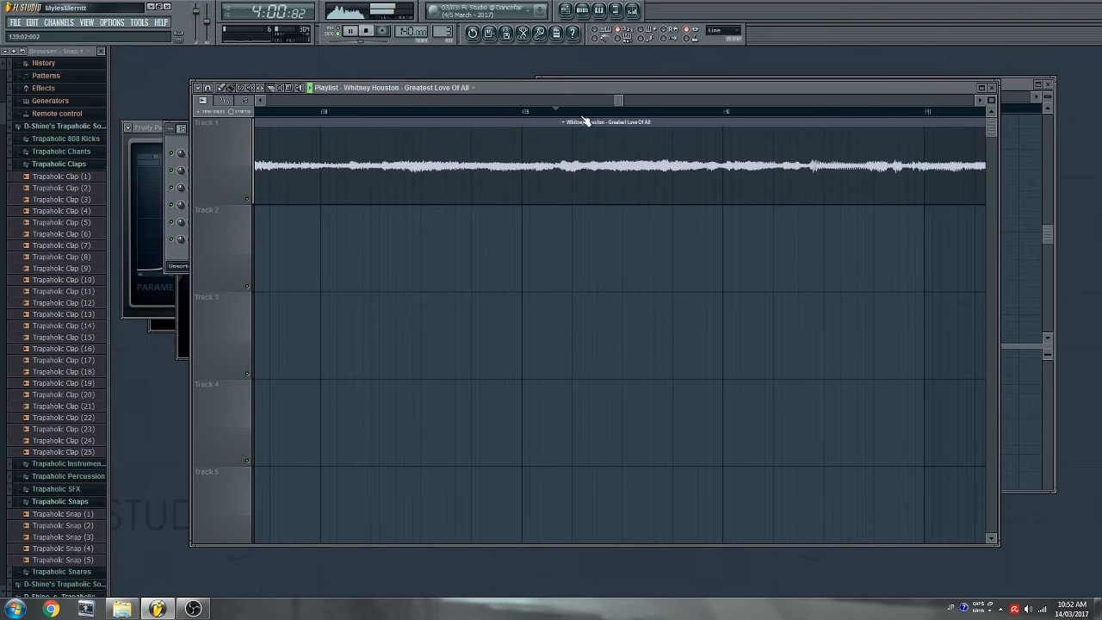
{"action": "left_click", "coordinate": [566, 112]}
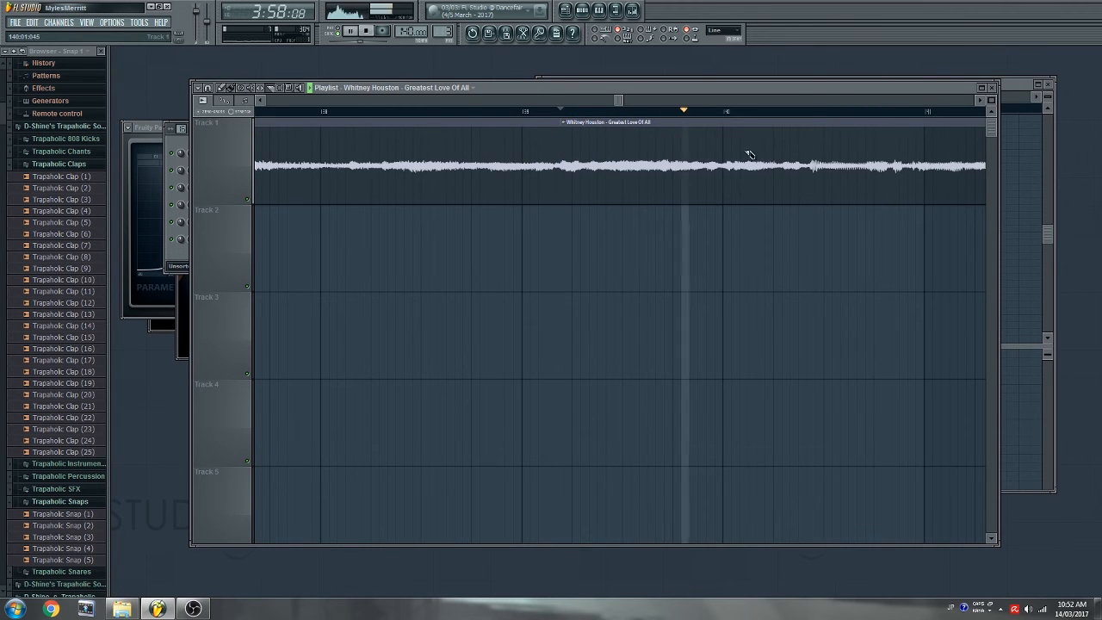
{"action": "left_click_drag", "start_coordinate": [807, 160], "coordinate": [813, 239]}
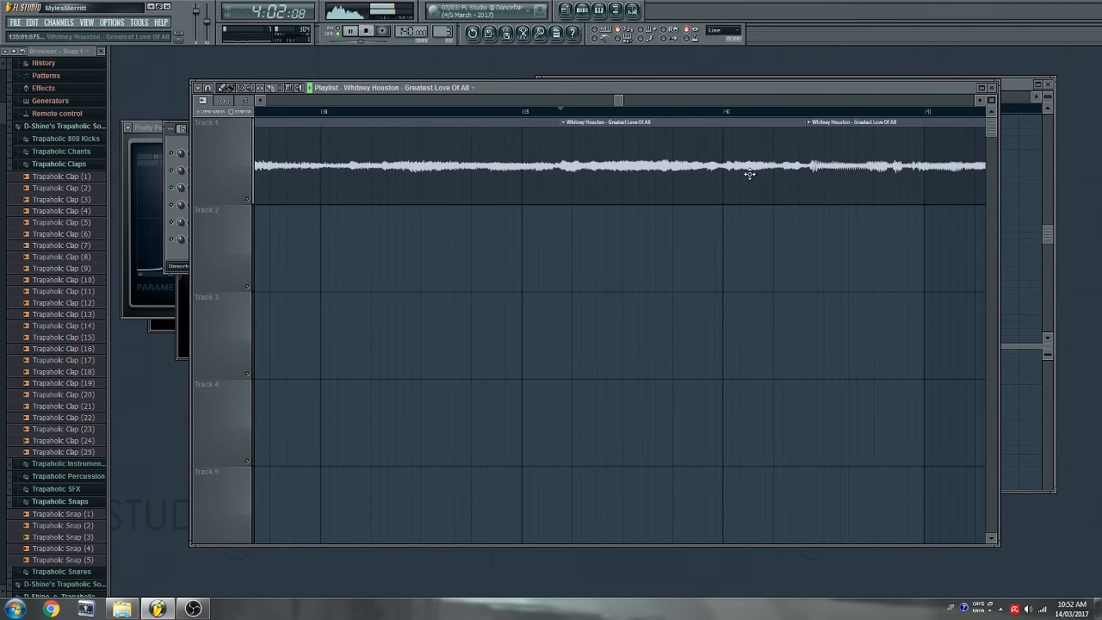
{"action": "right_click", "coordinate": [688, 153]}
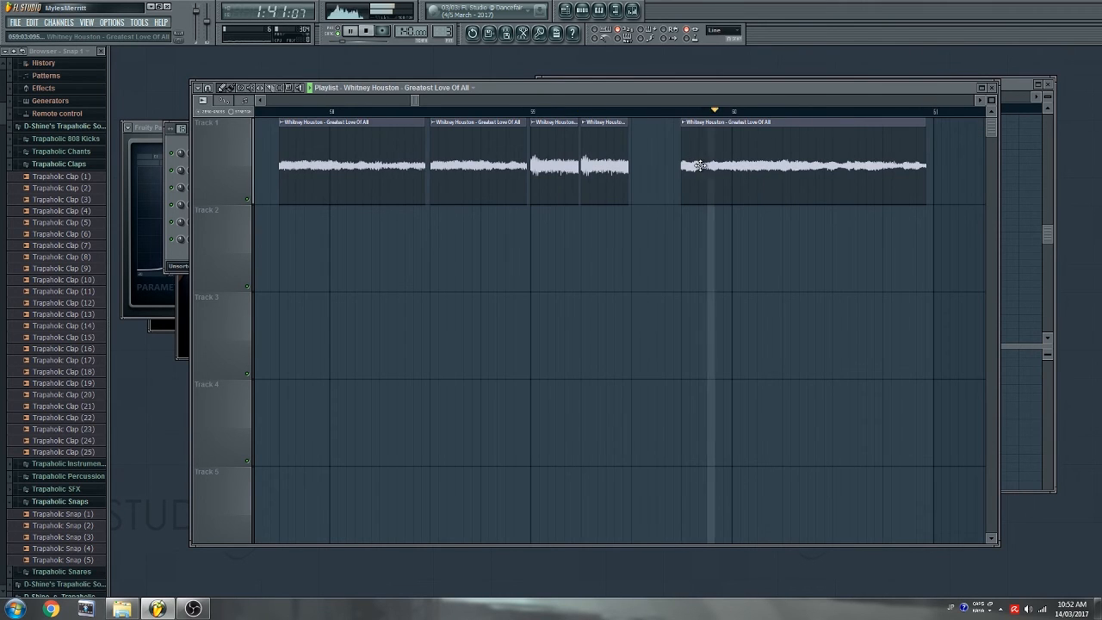
{"action": "key", "text": "space"}
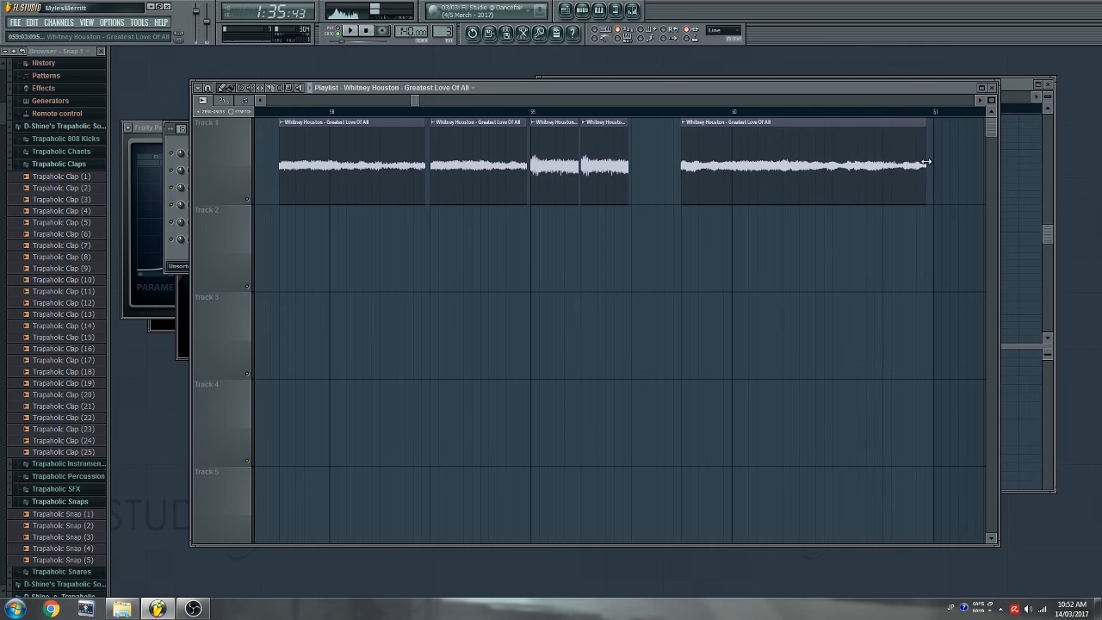
{"action": "left_click_drag", "start_coordinate": [682, 143], "coordinate": [654, 149]}
{"action": "key", "text": "space"}
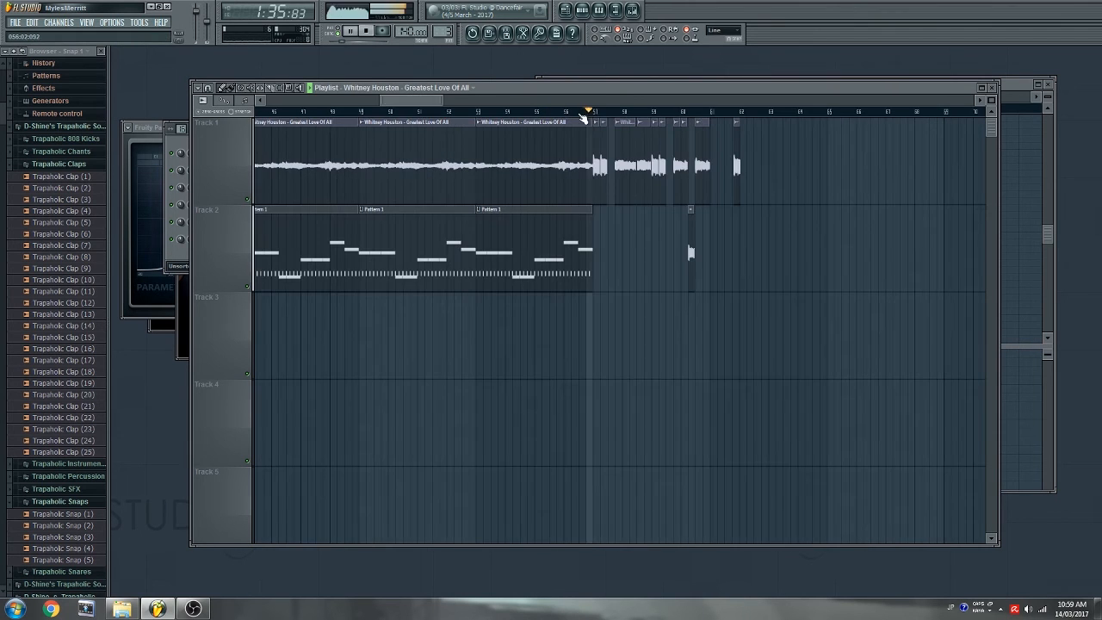
{"action": "scroll", "coordinate": [705, 116], "scroll_direction": "up", "scroll_amount": 5}
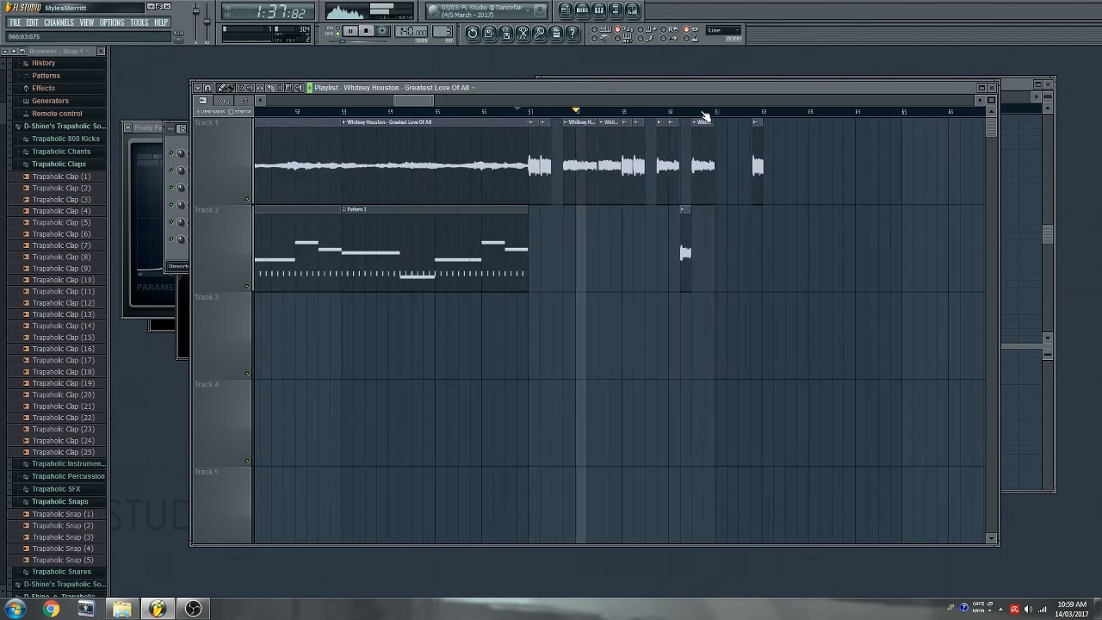
- Snap edits to whole bars, move the Track 2 sample into the Track 1 gap, and delete the end clip
{"action": "left_click", "coordinate": [202, 89]}
{"action": "left_click", "coordinate": [208, 88]}
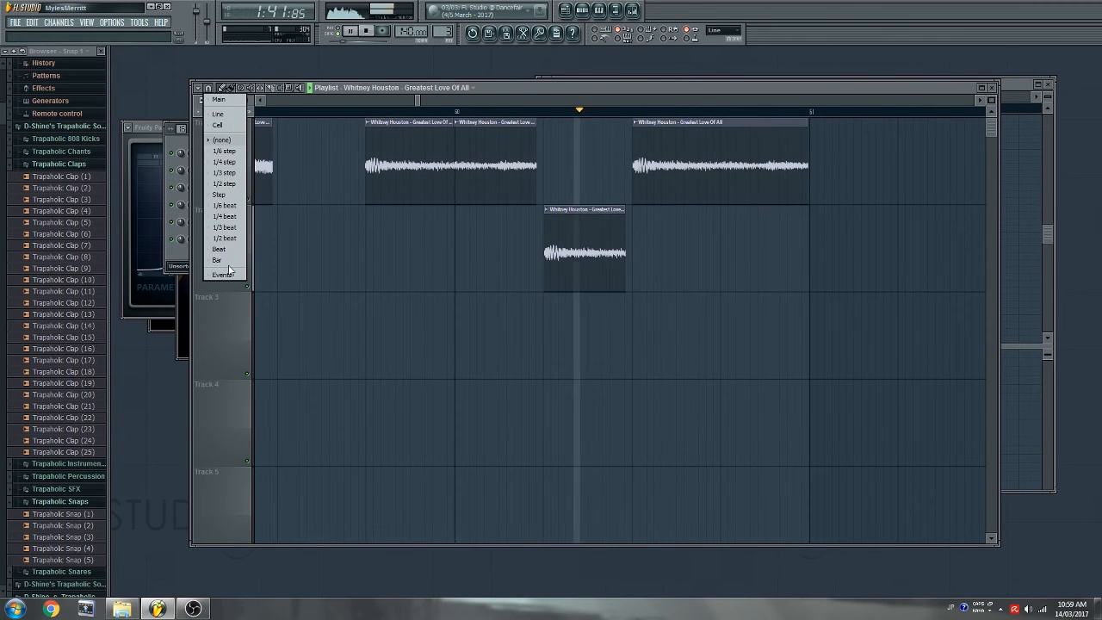
{"action": "left_click", "coordinate": [226, 259]}
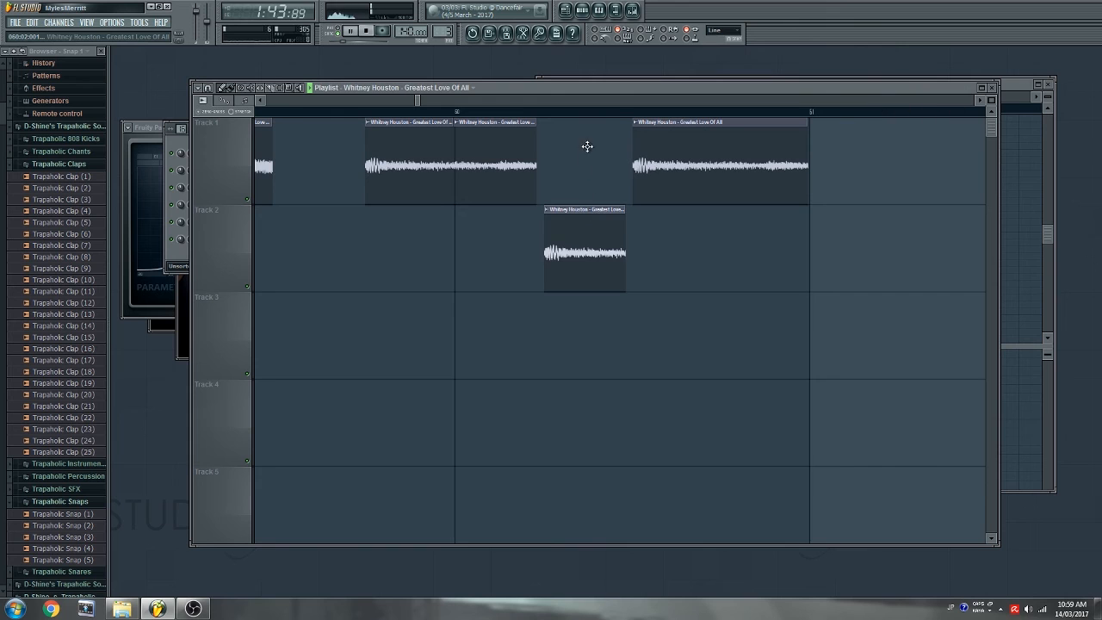
{"action": "left_click_drag", "start_coordinate": [588, 146], "coordinate": [588, 138]}
{"action": "scroll", "coordinate": [566, 116], "scroll_direction": "down", "scroll_amount": 5}
{"action": "right_click", "coordinate": [661, 166]}
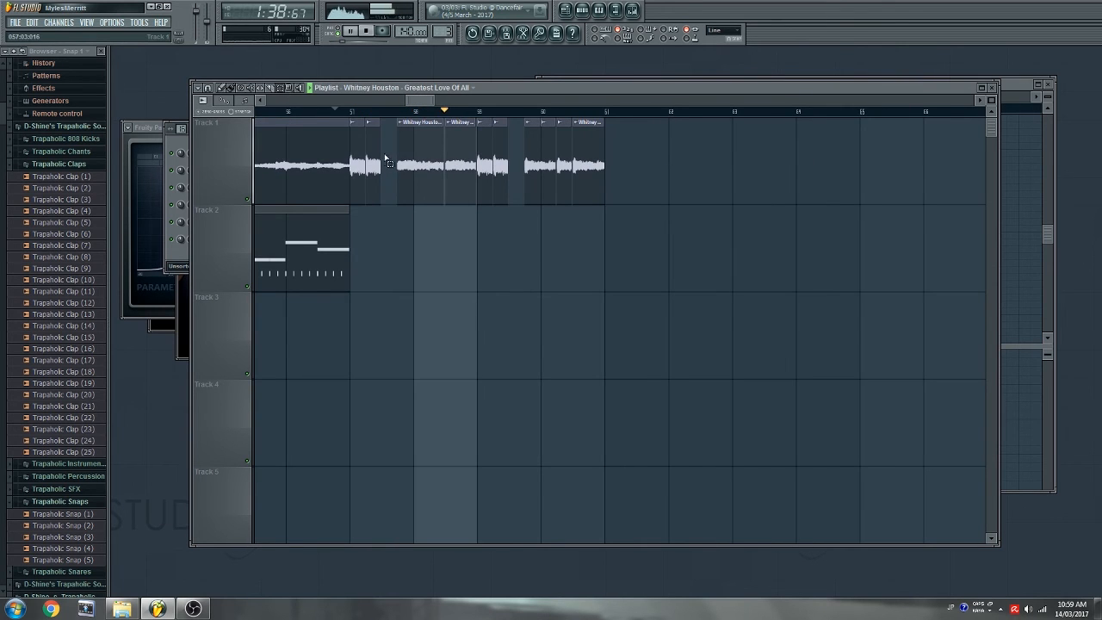
- Duplicate the Track 1 chops with Ctrl+B and place a Pattern 1 clip at bar 57 on Track 2
{"action": "left_click_drag", "start_coordinate": [370, 147], "coordinate": [588, 211]}
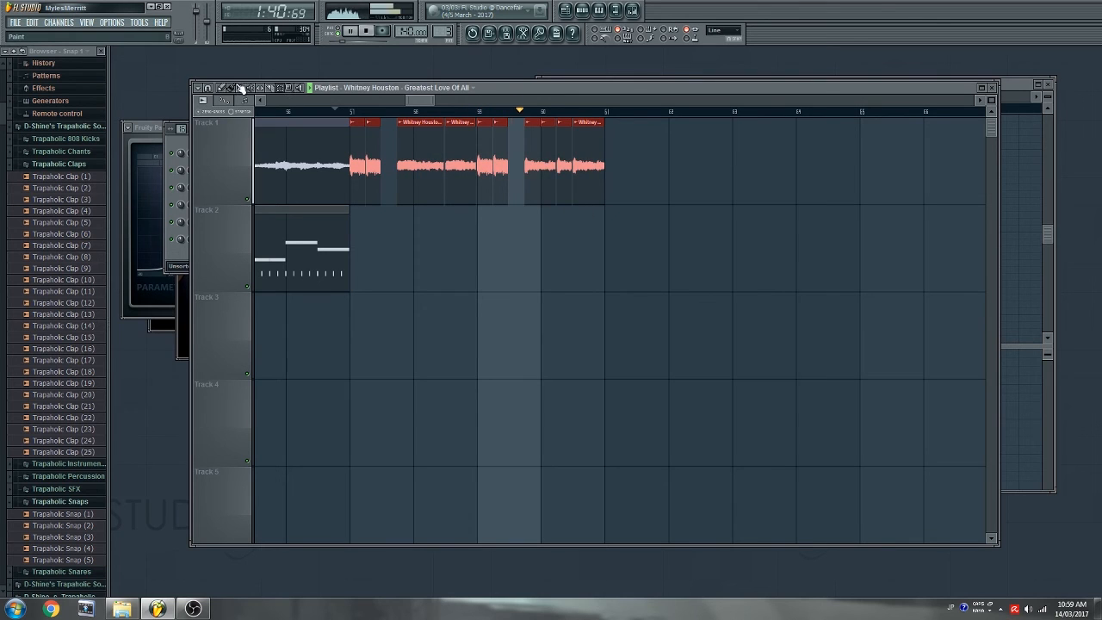
{"action": "key", "text": "ctrl+b"}
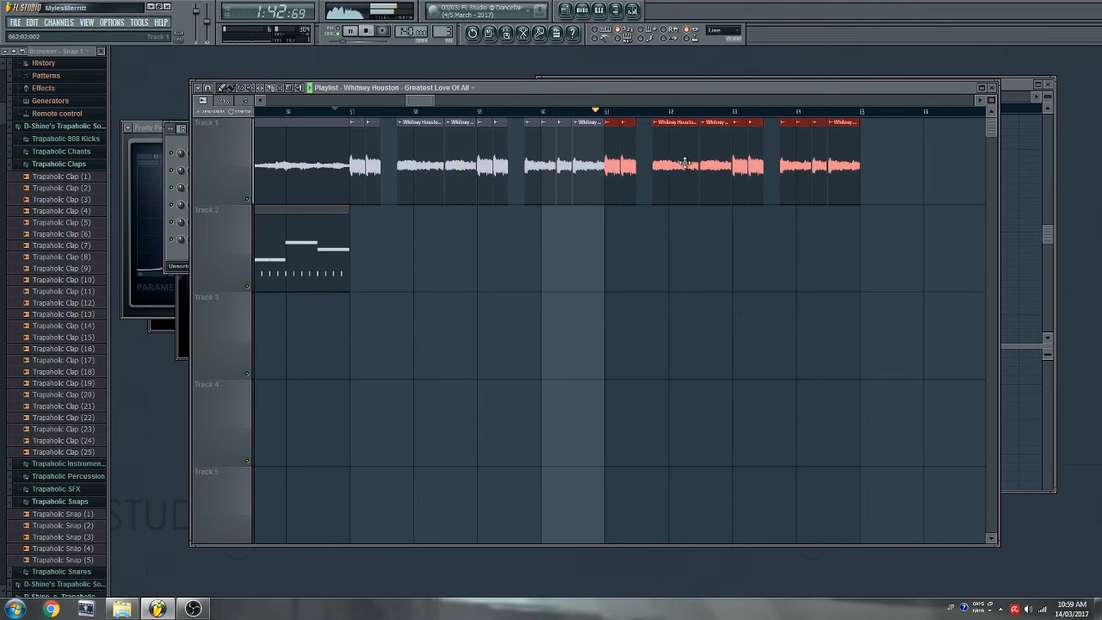
{"action": "left_click", "coordinate": [645, 244], "text": "ctrl"}
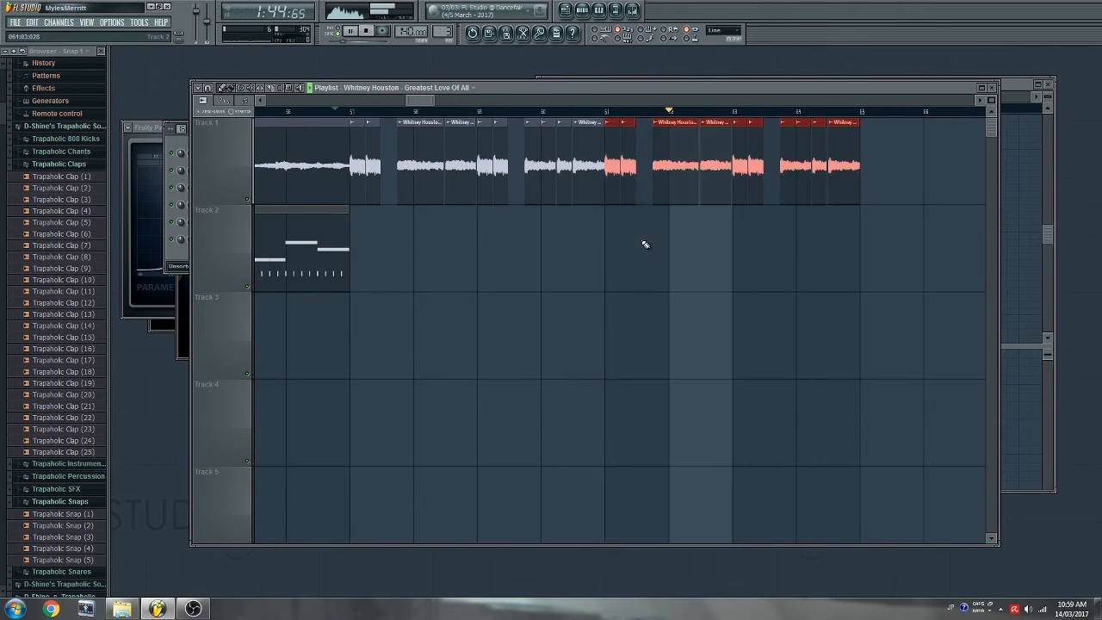
{"action": "left_click", "coordinate": [330, 248]}
{"action": "left_click", "coordinate": [383, 251]}
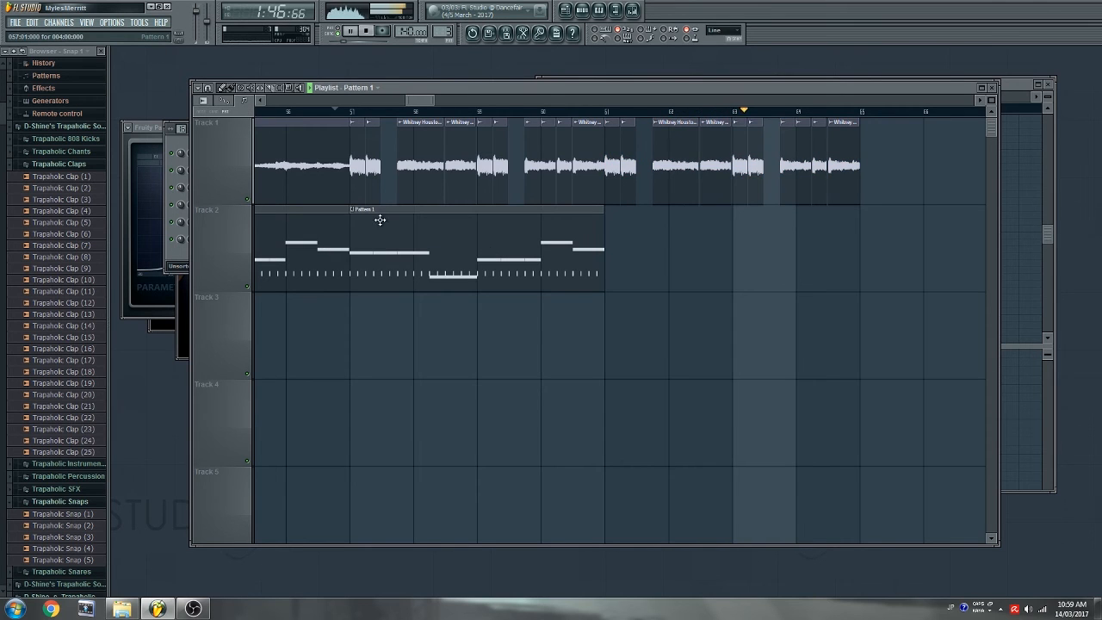
- Make the new clip unique as Pattern 2 and open it in the piano roll
{"action": "left_click", "coordinate": [357, 209]}
{"action": "left_click", "coordinate": [393, 253]}
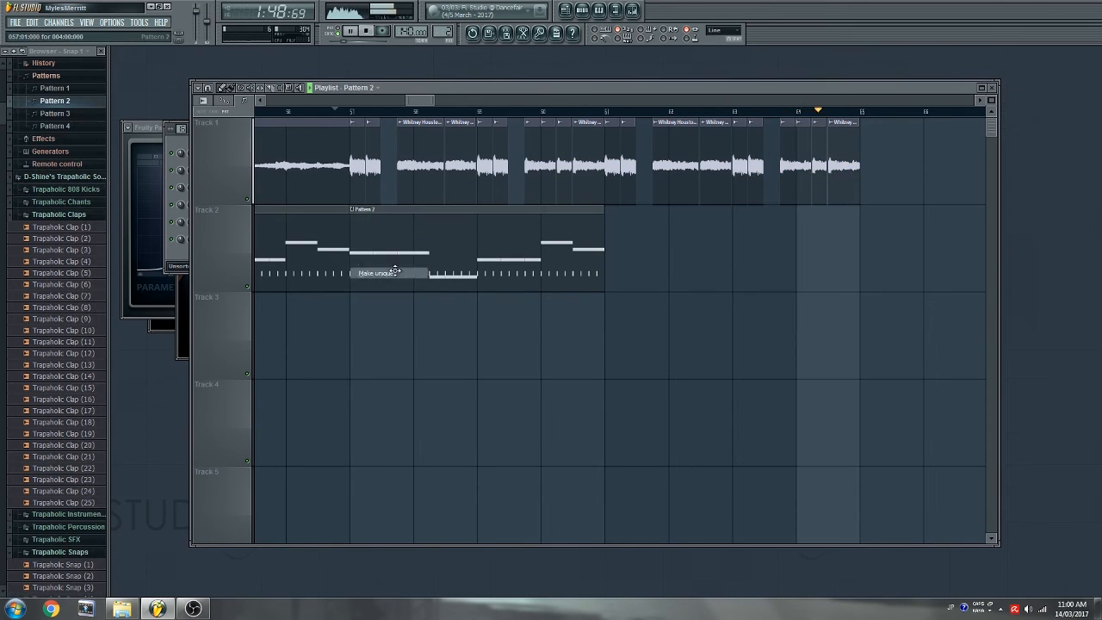
{"action": "double_click", "coordinate": [392, 254]}
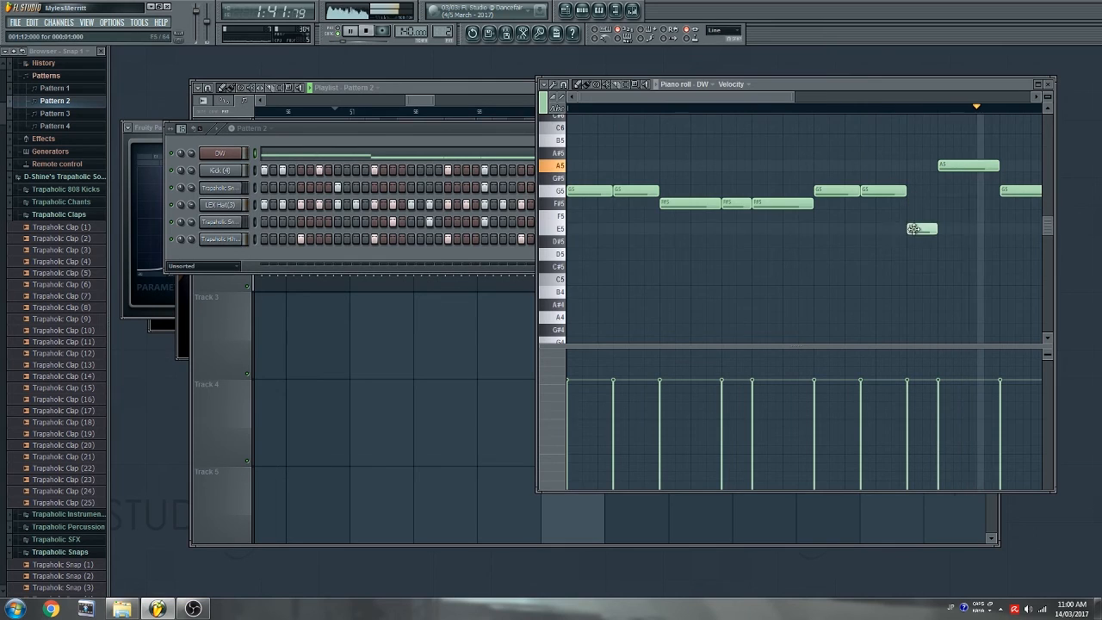
- Move the D5 and A5 notes down to B4 and raise the G5 note to B5
{"action": "left_click_drag", "start_coordinate": [915, 251], "coordinate": [915, 289]}
{"action": "left_click_drag", "start_coordinate": [960, 168], "coordinate": [961, 298]}
{"action": "left_click_drag", "start_coordinate": [694, 97], "coordinate": [766, 103]}
{"action": "left_click_drag", "start_coordinate": [864, 189], "coordinate": [868, 138]}
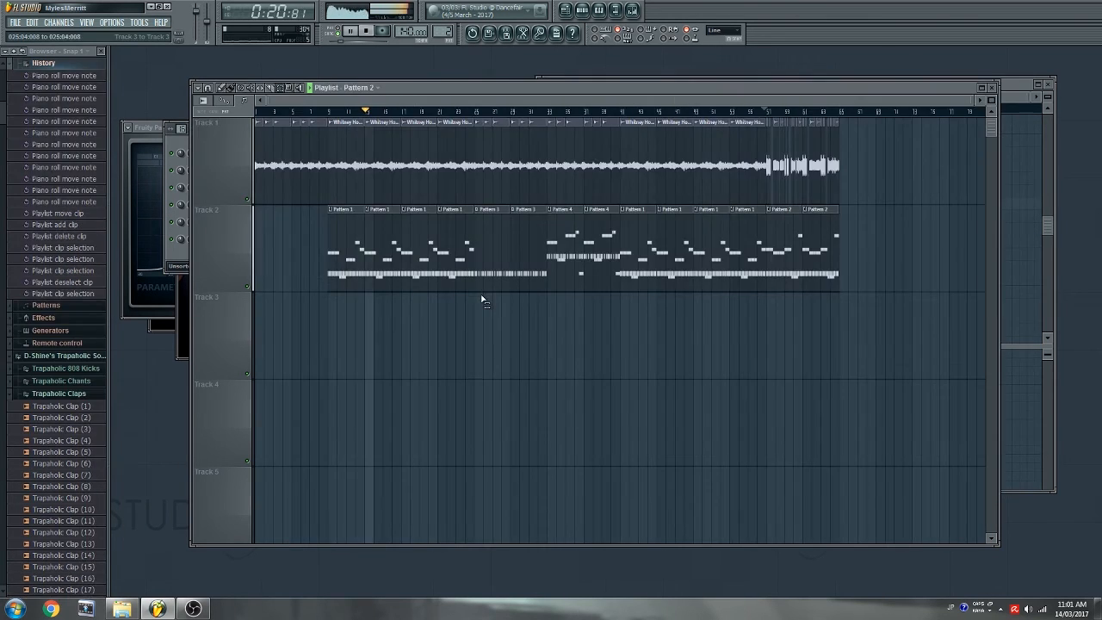
{"action": "left_click_drag", "start_coordinate": [482, 301], "coordinate": [837, 68]}
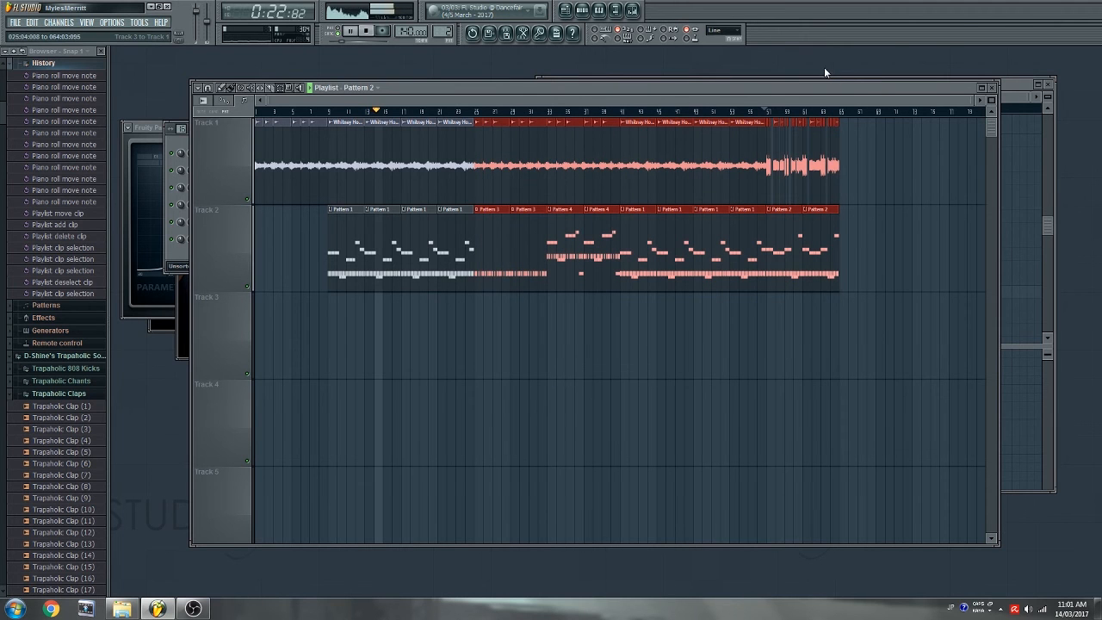
- Paste the copied sample and drum clips later in the song, then select the bar 13–21 clips
{"action": "left_click_drag", "start_coordinate": [497, 101], "coordinate": [716, 107]}
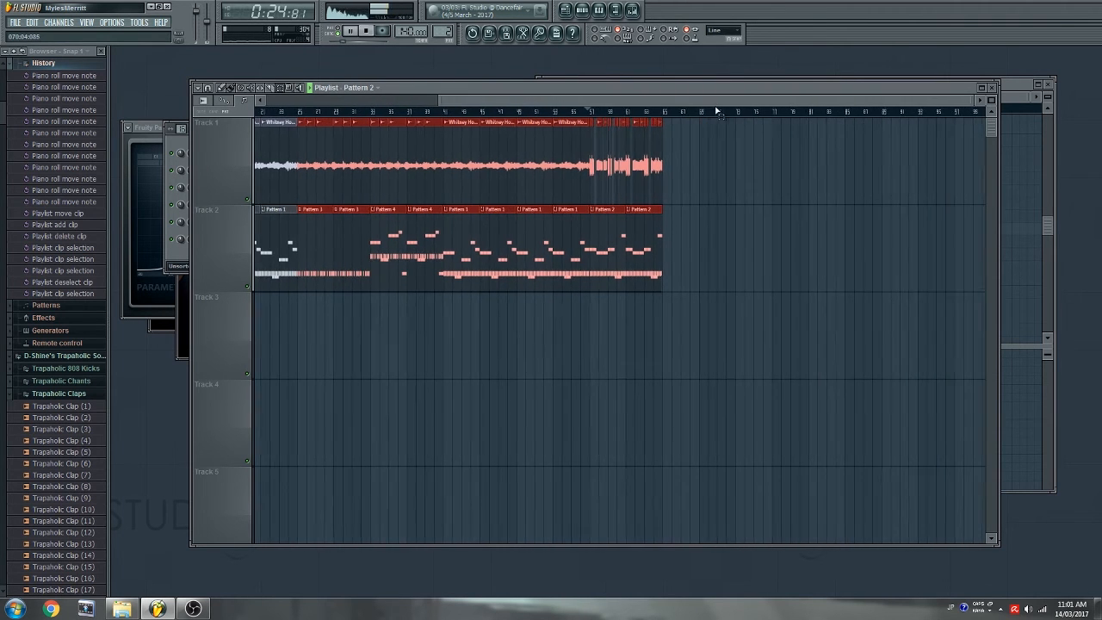
{"action": "scroll", "coordinate": [748, 113], "scroll_direction": "up", "scroll_amount": 3}
{"action": "left_click_drag", "start_coordinate": [592, 102], "coordinate": [820, 106]}
{"action": "key", "text": "ctrl+v"}
{"action": "left_click_drag", "start_coordinate": [382, 177], "coordinate": [623, 180]}
{"action": "left_click", "coordinate": [603, 306]}
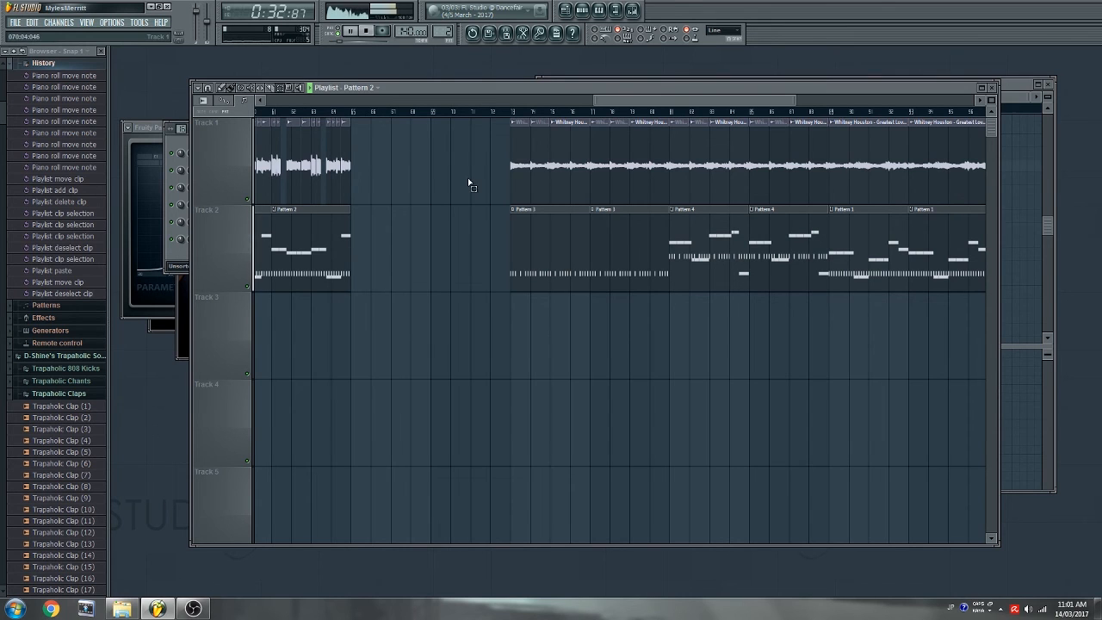
{"action": "left_click_drag", "start_coordinate": [500, 117], "coordinate": [658, 291]}
{"action": "scroll", "coordinate": [411, 121], "scroll_direction": "down", "scroll_amount": 4}
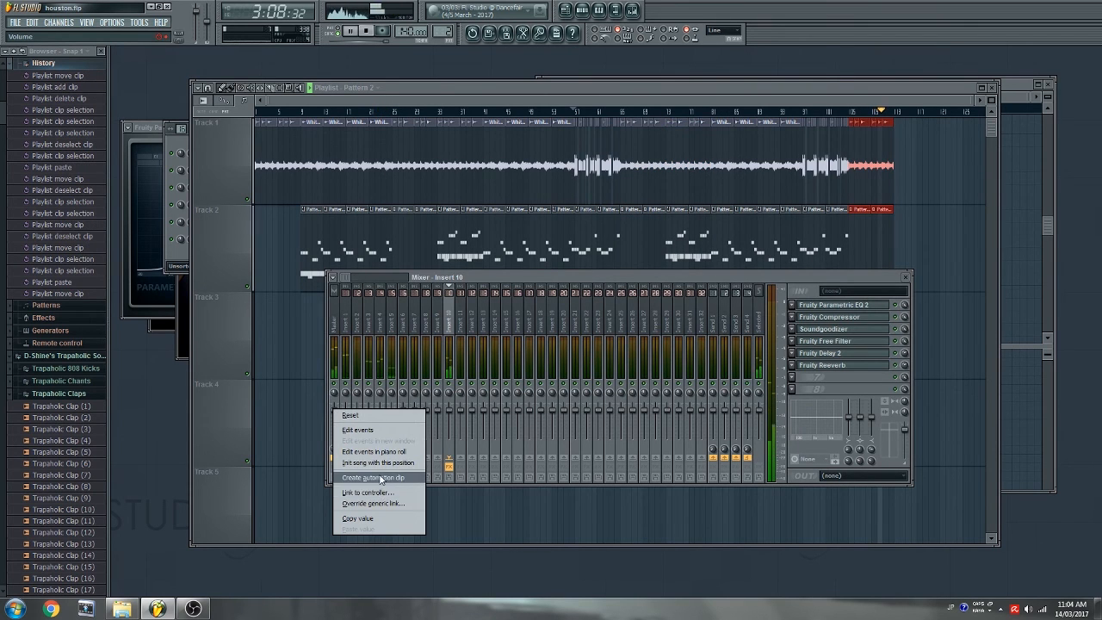
- Create a Master Volume automation clip from the master fader and return the playhead to the song start
{"action": "left_click", "coordinate": [372, 478]}
{"action": "left_click", "coordinate": [577, 112]}
{"action": "left_click", "coordinate": [266, 113]}
{"action": "scroll", "coordinate": [299, 113], "scroll_direction": "up", "scroll_amount": 2}
{"action": "scroll", "coordinate": [299, 113], "scroll_direction": "up", "scroll_amount": 3}
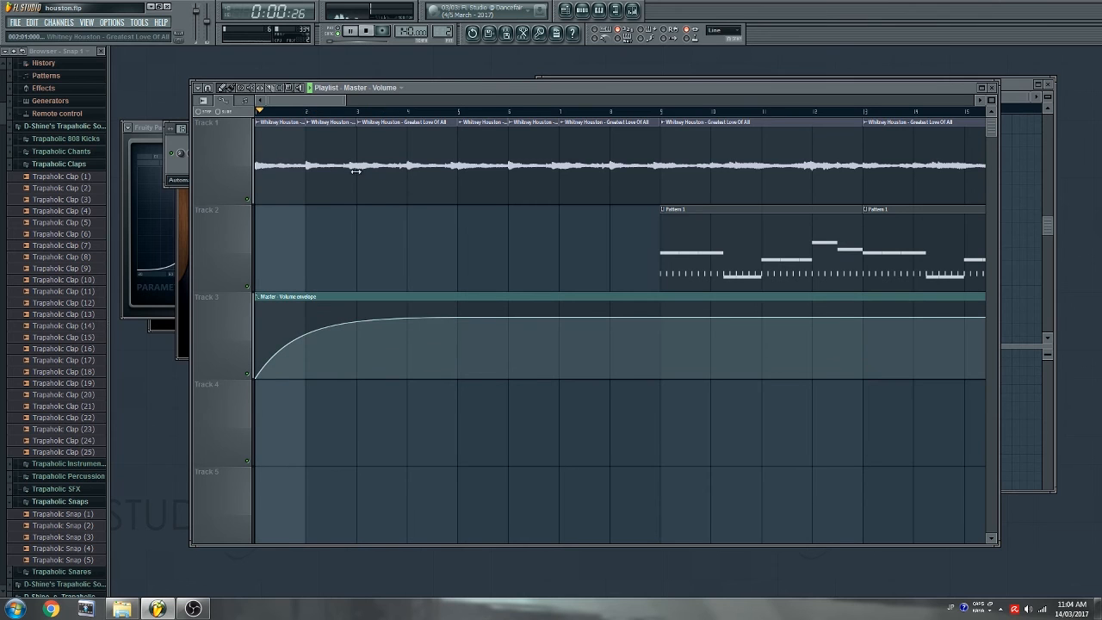
{"action": "scroll", "coordinate": [349, 120], "scroll_direction": "down", "scroll_amount": 6}
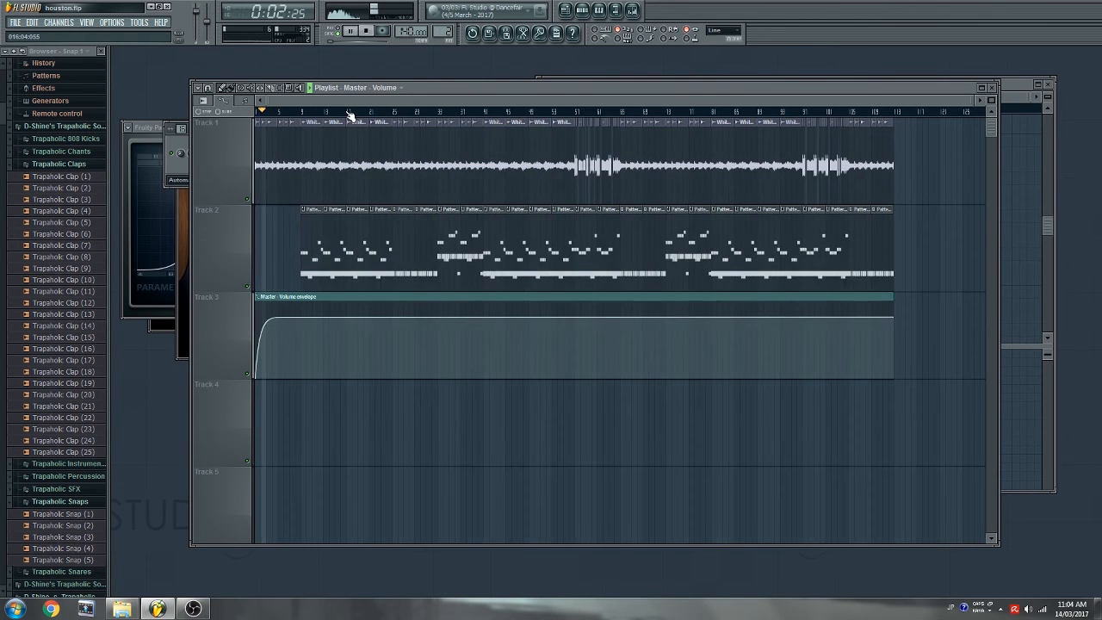
{"action": "left_click_drag", "start_coordinate": [386, 102], "coordinate": [868, 107]}
{"action": "scroll", "coordinate": [625, 115], "scroll_direction": "up", "scroll_amount": 5}
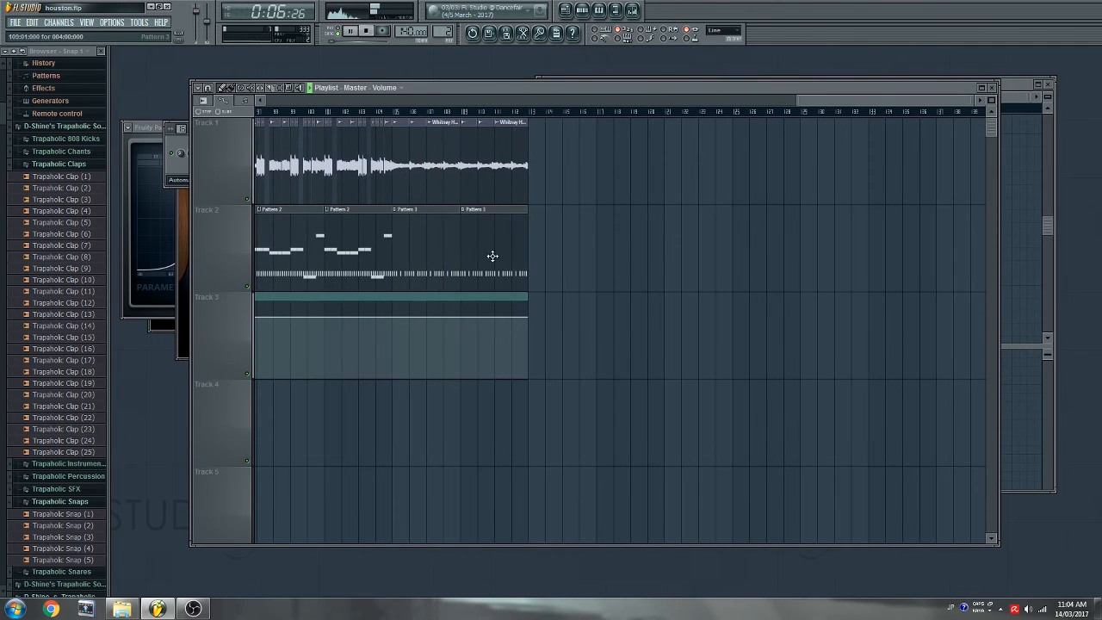
{"action": "scroll", "coordinate": [438, 112], "scroll_direction": "up", "scroll_amount": 3}
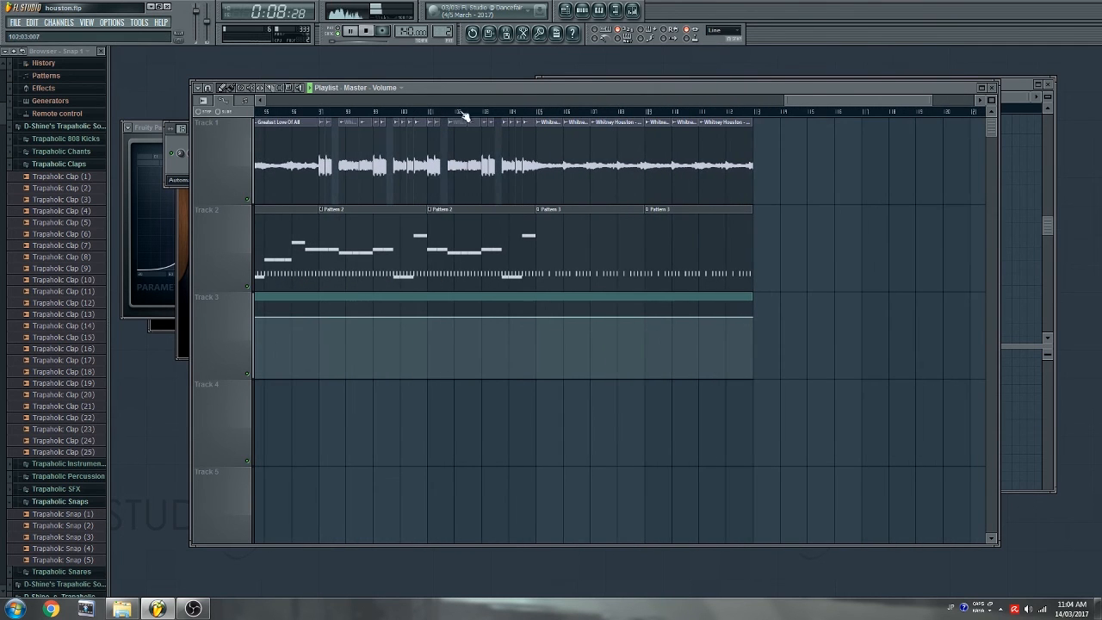
{"action": "scroll", "coordinate": [555, 121], "scroll_direction": "up", "scroll_amount": 1}
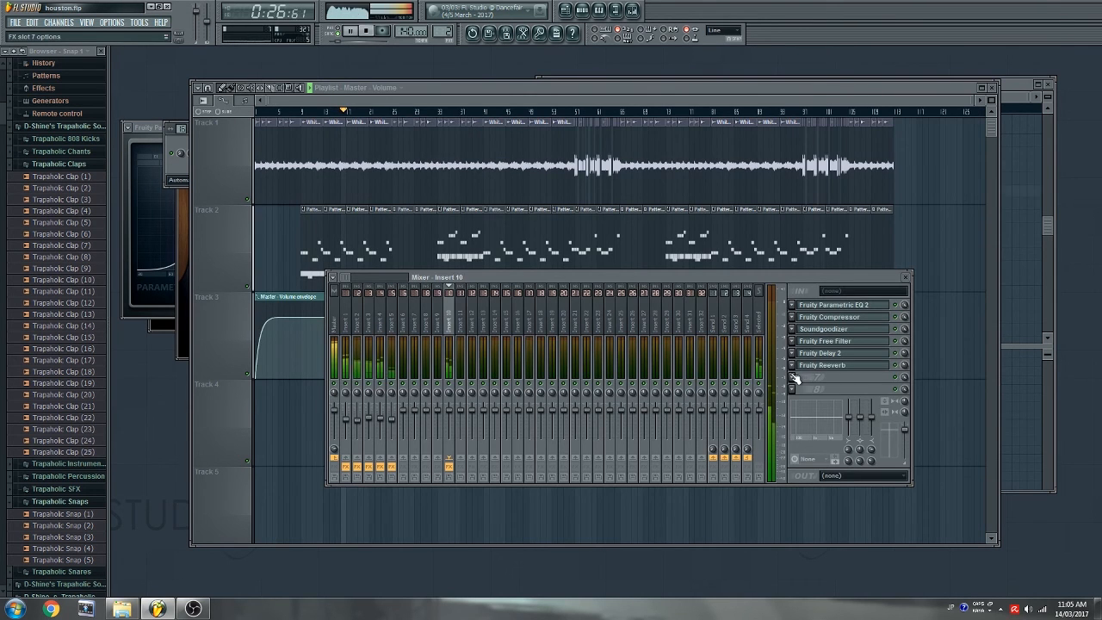
- Load Fruity Love Philter on Insert 10, automate its Mix level, and show that envelope in the Track 4 clip
{"action": "left_click", "coordinate": [791, 375]}
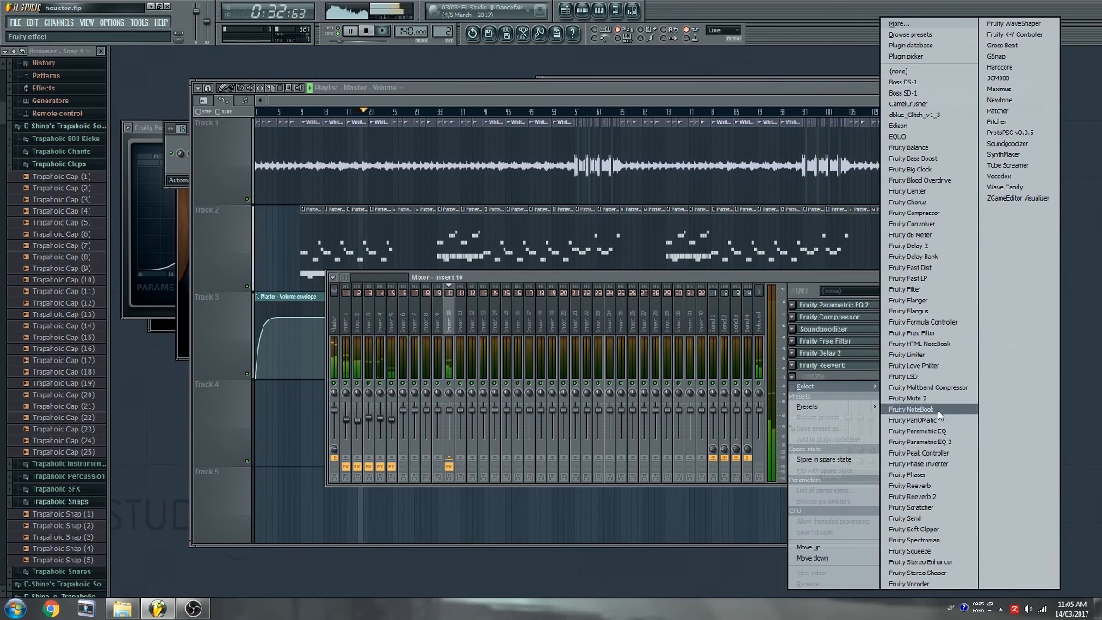
{"action": "left_click", "coordinate": [915, 366]}
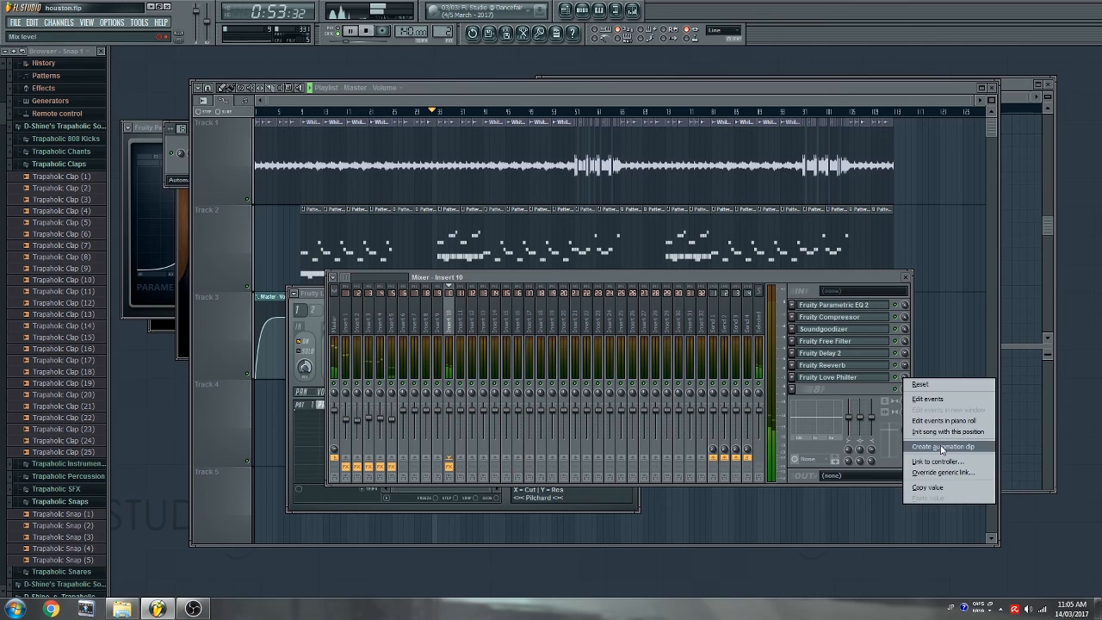
{"action": "left_click", "coordinate": [943, 448]}
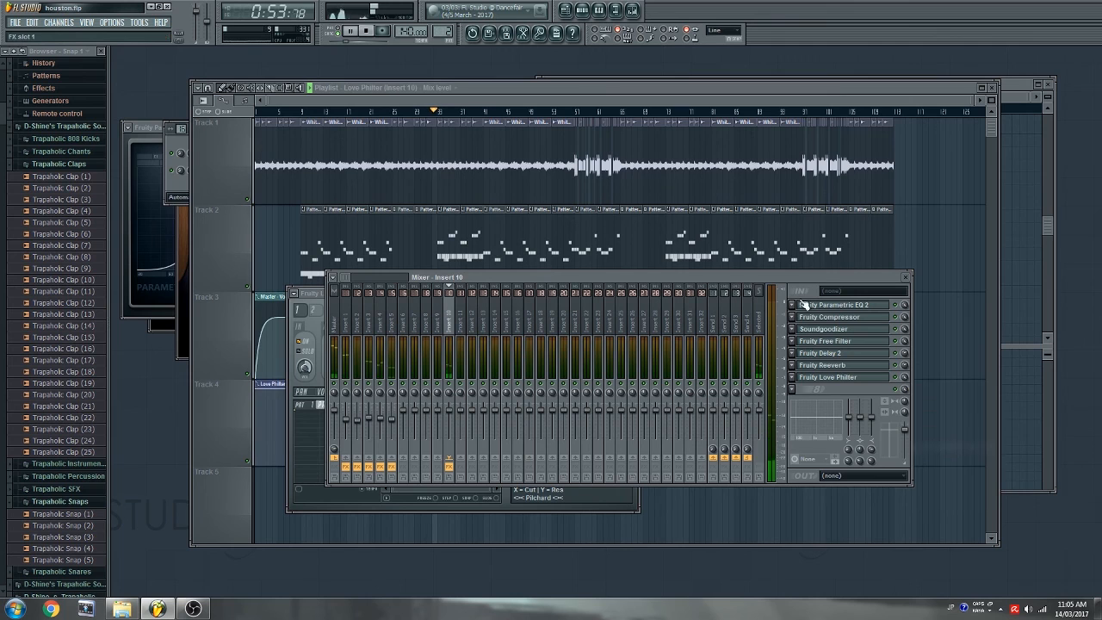
{"action": "left_click", "coordinate": [430, 89]}
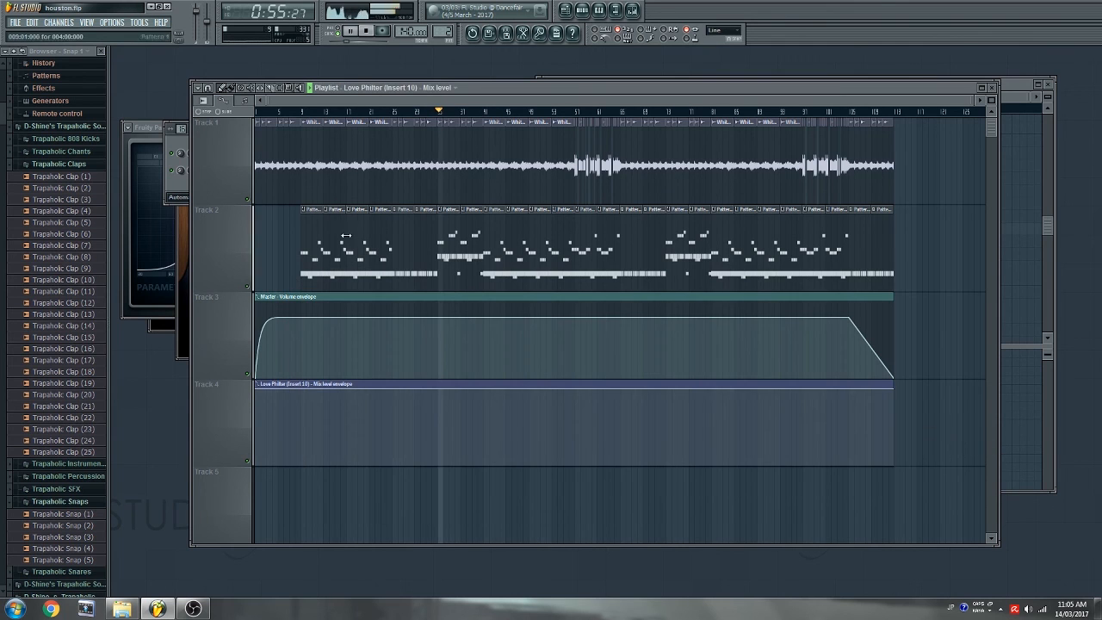
{"action": "left_click", "coordinate": [256, 384]}
{"action": "left_click", "coordinate": [315, 394]}
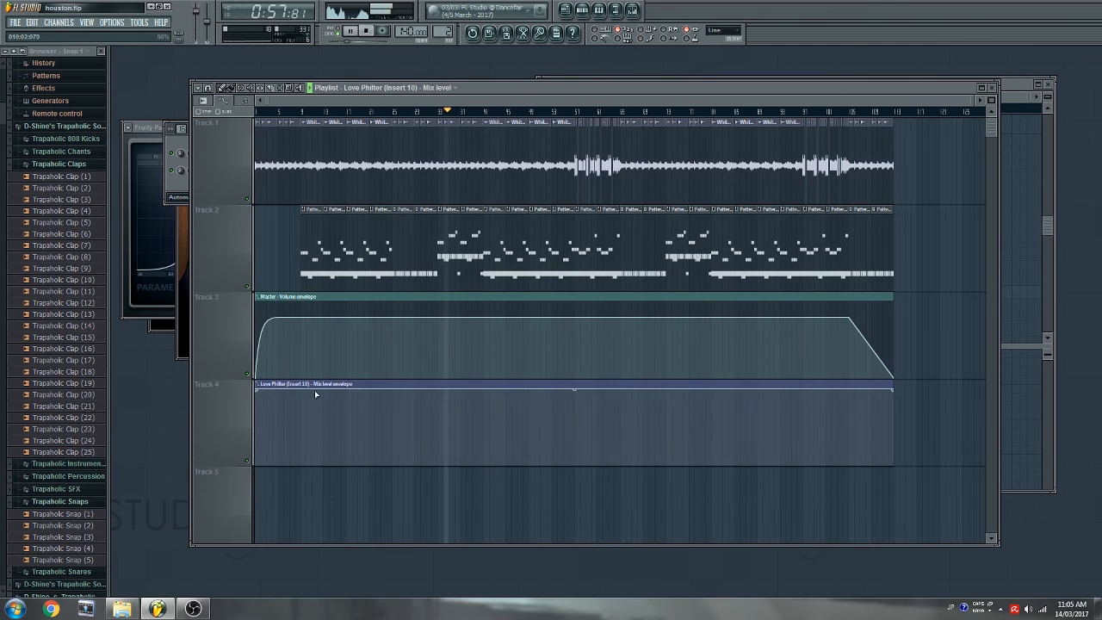
- Pull the Love Philter envelope's start point down so the mix level ramps upward
{"action": "left_click_drag", "start_coordinate": [262, 392], "coordinate": [216, 517]}
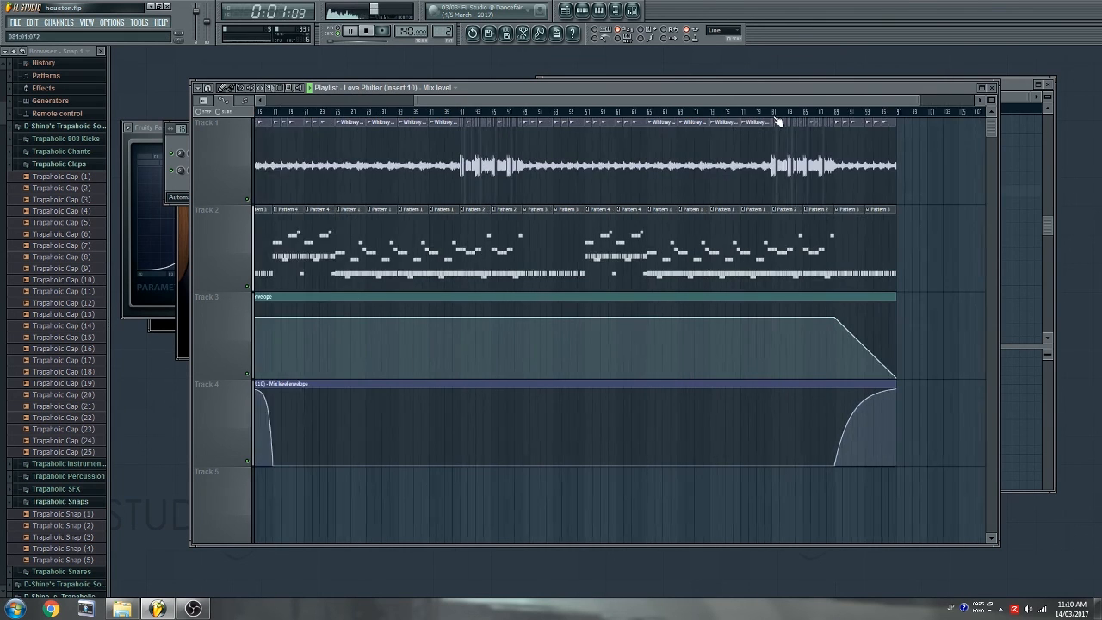
{"action": "scroll", "coordinate": [778, 121], "scroll_direction": "up", "scroll_amount": 1}
{"action": "left_click_drag", "start_coordinate": [782, 101], "coordinate": [851, 122]}
{"action": "scroll", "coordinate": [782, 113], "scroll_direction": "up", "scroll_amount": 1}
{"action": "scroll", "coordinate": [783, 114], "scroll_direction": "up", "scroll_amount": 1}
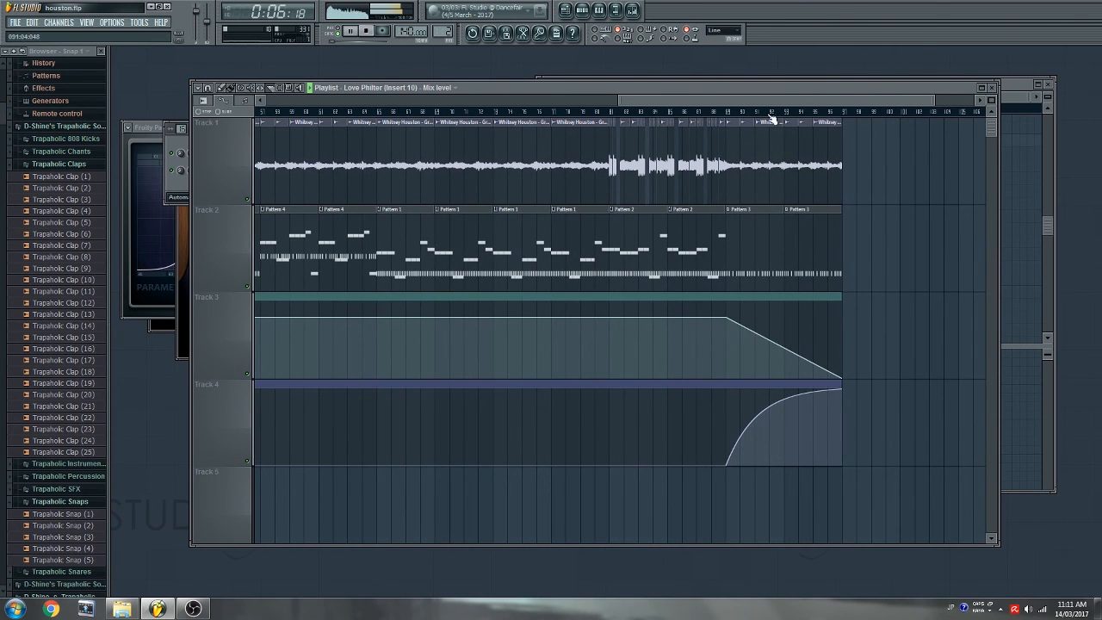
{"action": "scroll", "coordinate": [772, 117], "scroll_direction": "up", "scroll_amount": 3}
- Slice the Track 3 and 4 automation clips at the outro and select the final clips on tracks 1–4
{"action": "left_click_drag", "start_coordinate": [693, 402], "coordinate": [694, 497]}
{"action": "left_click", "coordinate": [281, 91]}
{"action": "left_click_drag", "start_coordinate": [914, 191], "coordinate": [701, 444]}
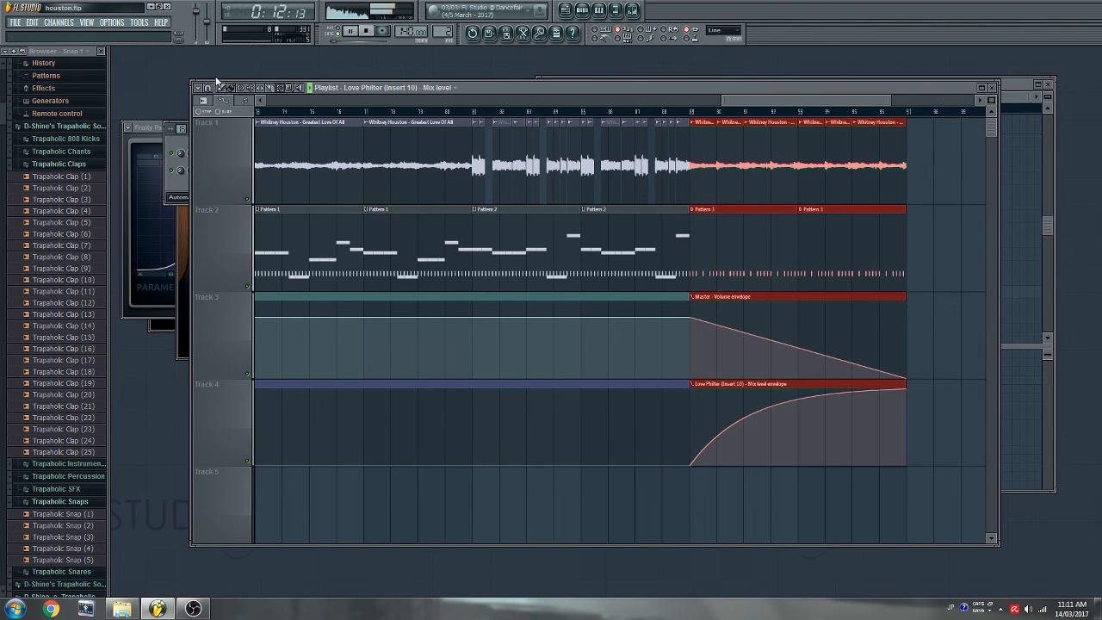
- Shift the outro right, split the automation at the section start, and duplicate that section into the gap
{"action": "left_click_drag", "start_coordinate": [730, 173], "coordinate": [962, 181]}
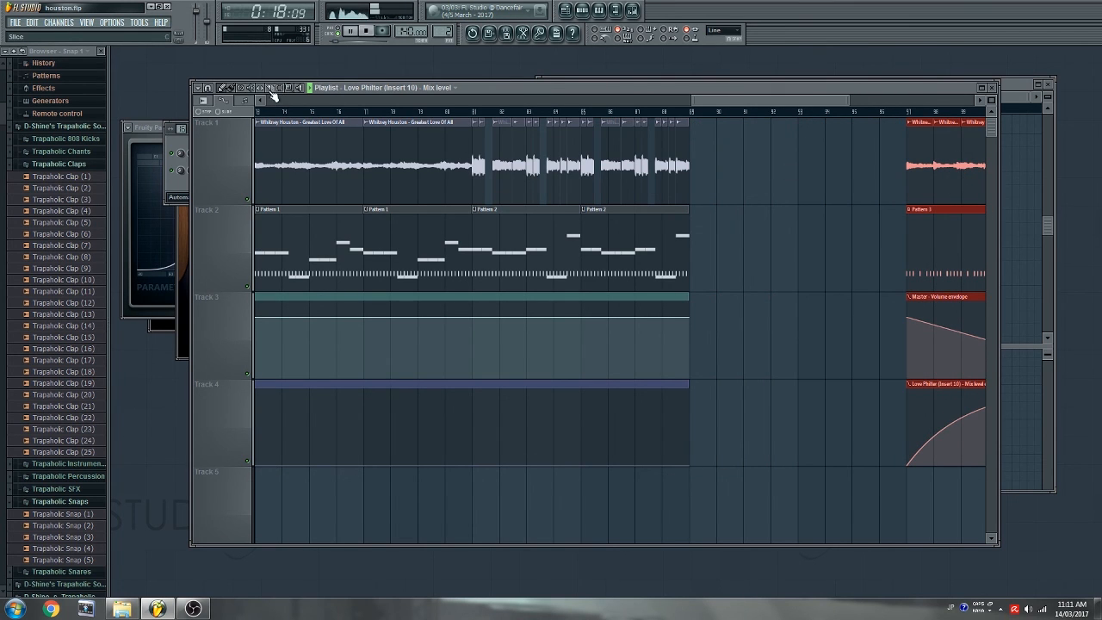
{"action": "left_click_drag", "start_coordinate": [478, 191], "coordinate": [486, 524]}
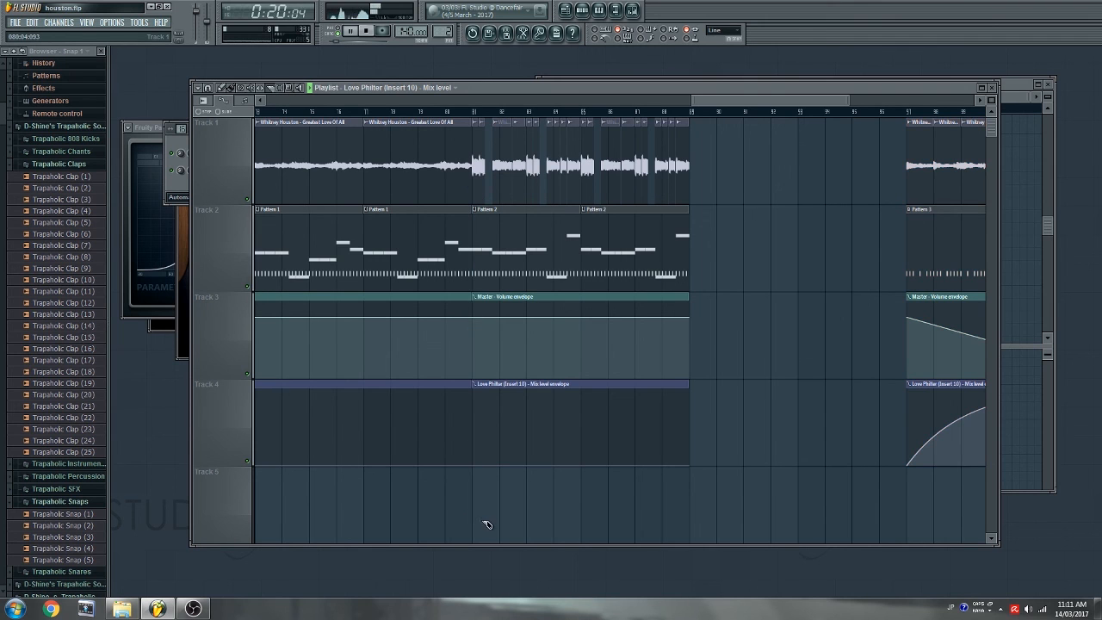
{"action": "mouse_move", "coordinate": [722, 172]}
{"action": "left_mouse_down"}
{"action": "mouse_move", "coordinate": [519, 365]}
{"action": "mouse_move", "coordinate": [475, 446]}
{"action": "left_mouse_up"}
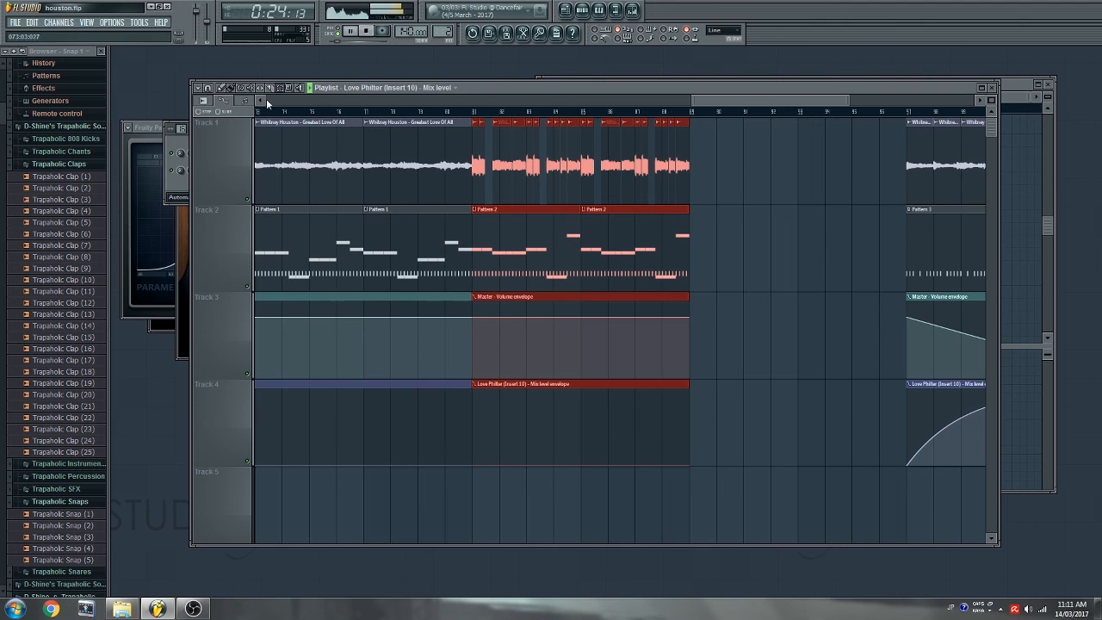
{"action": "key", "text": "ctrl+b"}
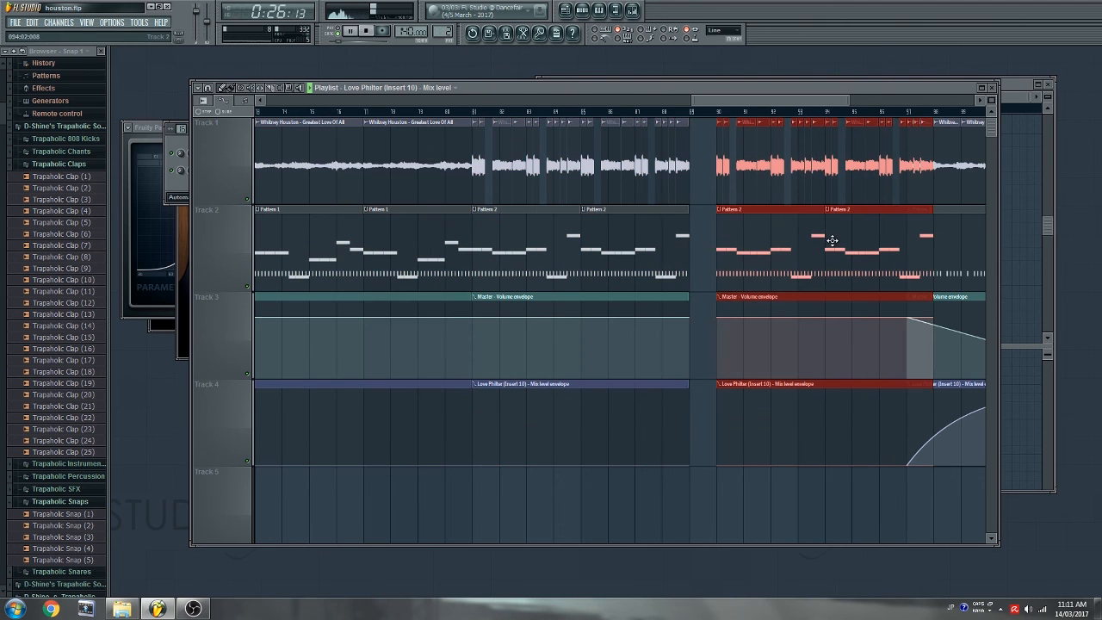
{"action": "scroll", "coordinate": [718, 115], "scroll_direction": "down", "scroll_amount": 4}
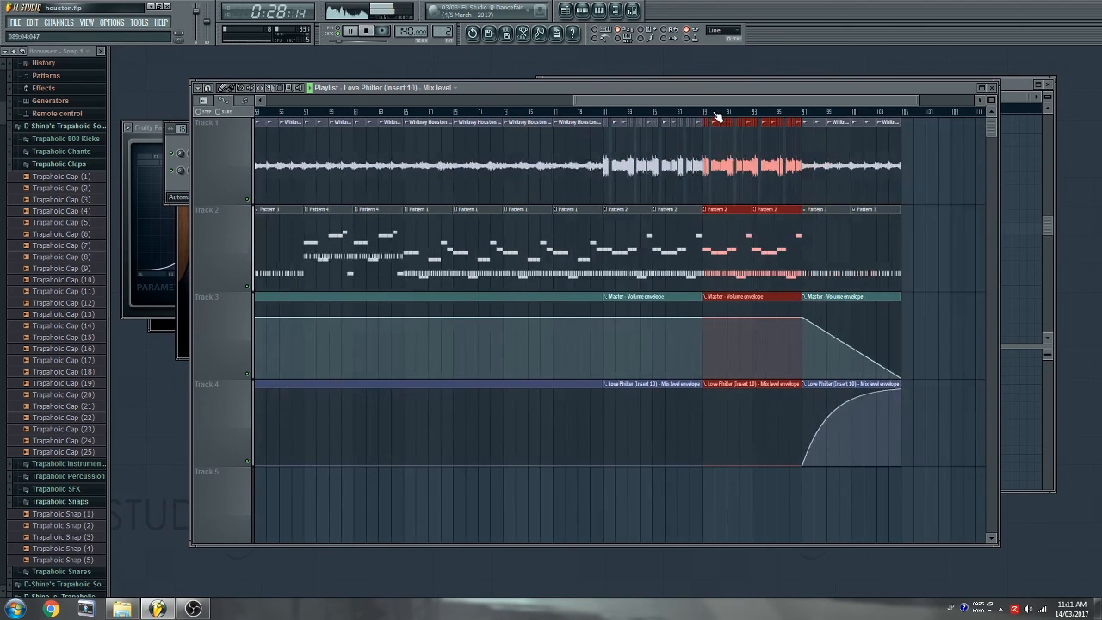
{"action": "left_click", "coordinate": [946, 204], "text": "ctrl"}
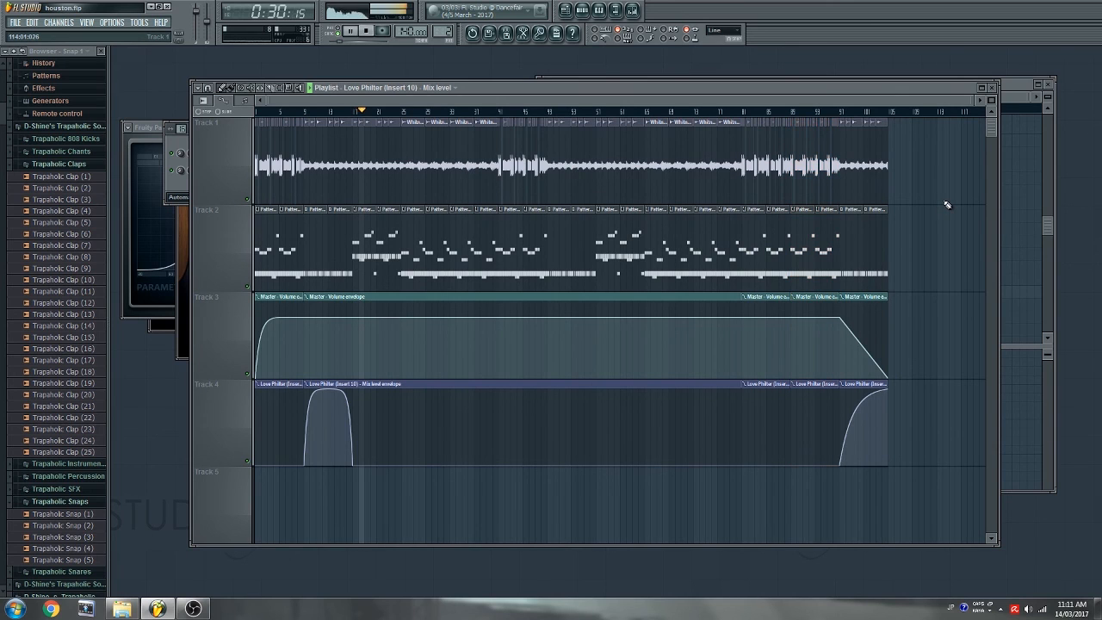